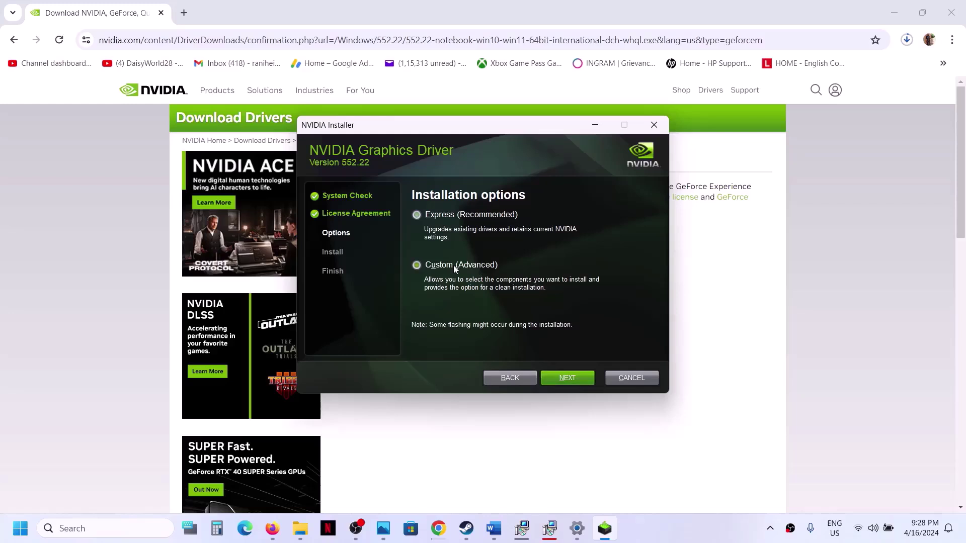
Start a custom installation of NVIDIA Graphics Driver 552.22 with all components and the clean installation option.
left_click(571, 382)
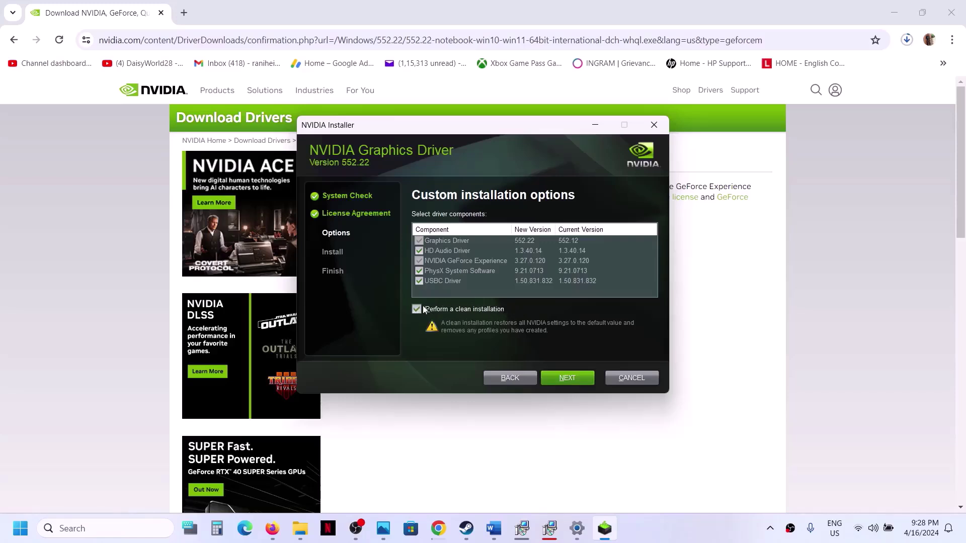
left_click(567, 379)
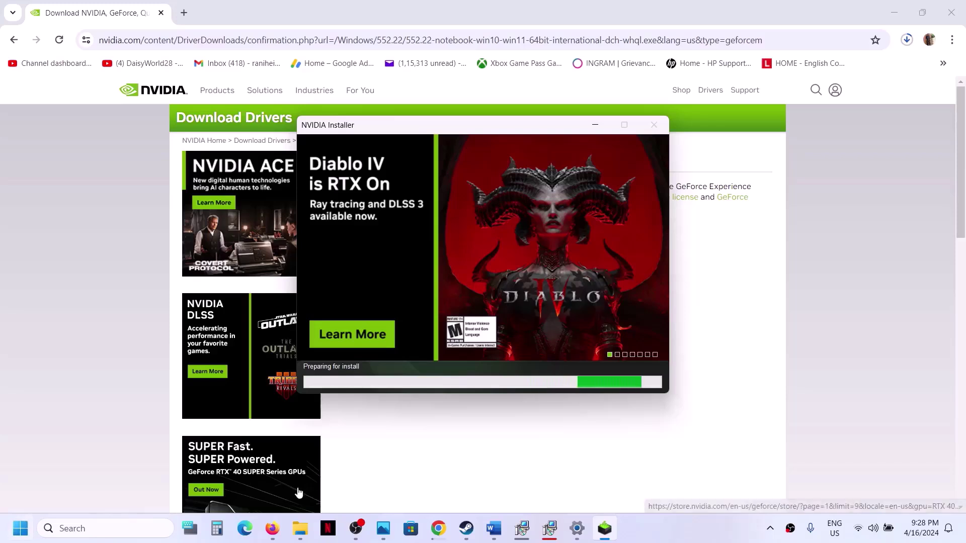
key("super")
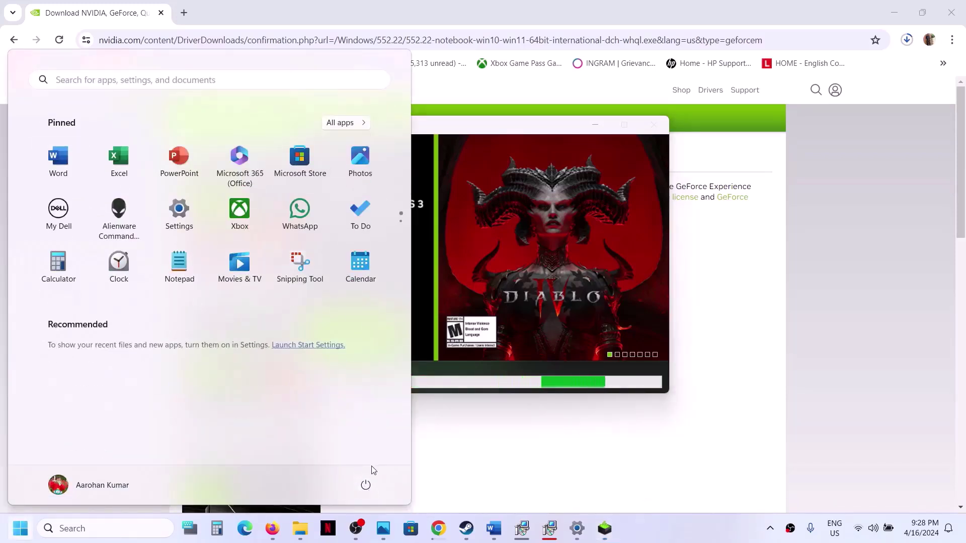
left_click(366, 484)
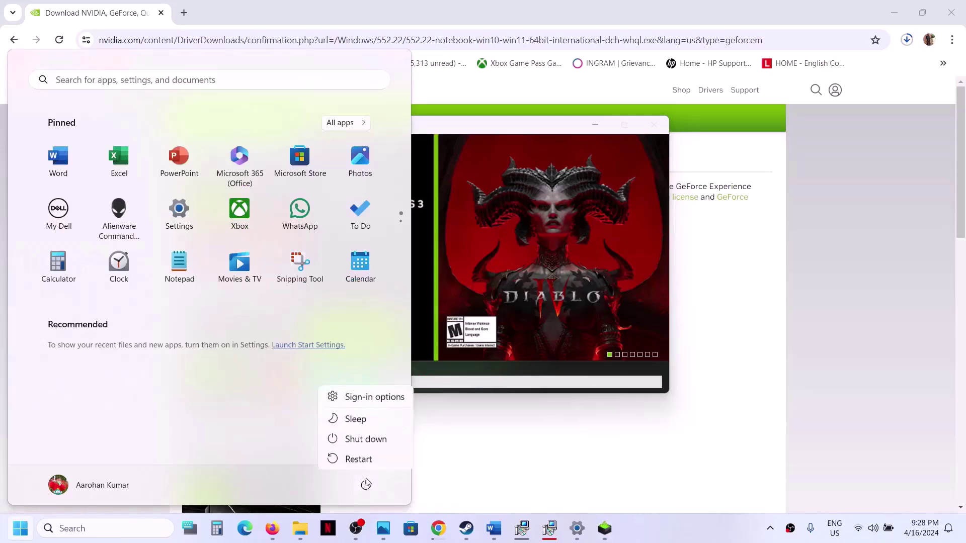
key("Escape")
key("Escape")
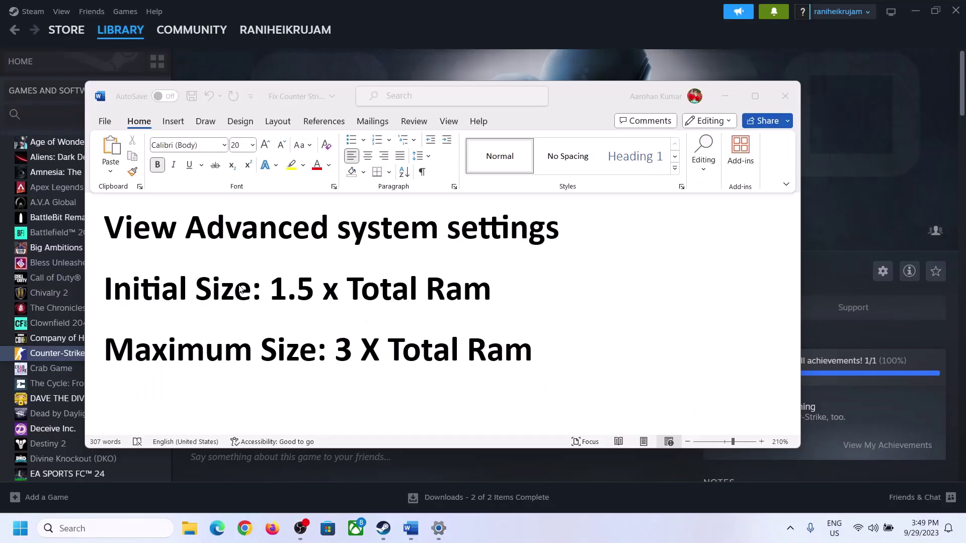
Copy "View Advanced system settings" from the Word notes and use it in a Windows search to open System Properties.
left_click(136, 232)
left_click_drag(114, 232, 523, 246)
key("ctrl+c")
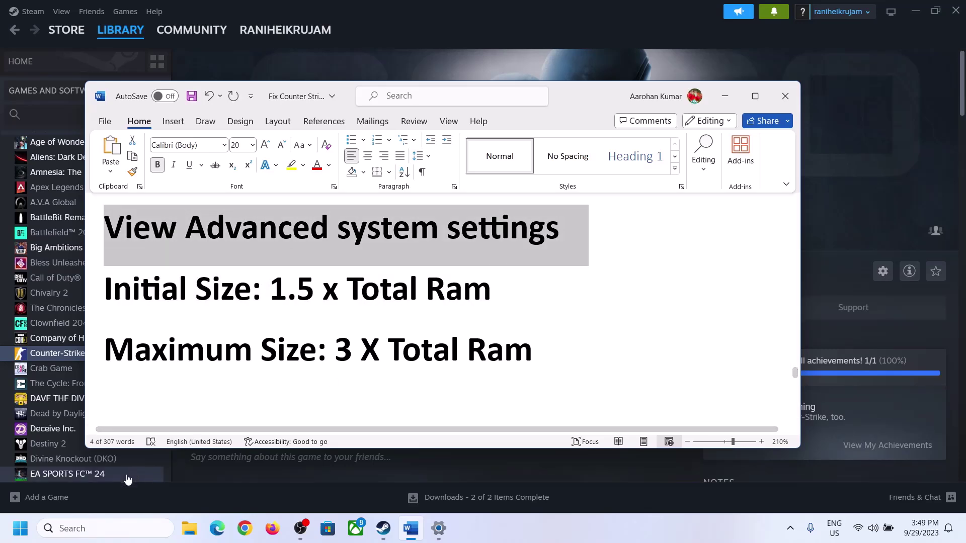
left_click(120, 528)
key("ctrl+v")
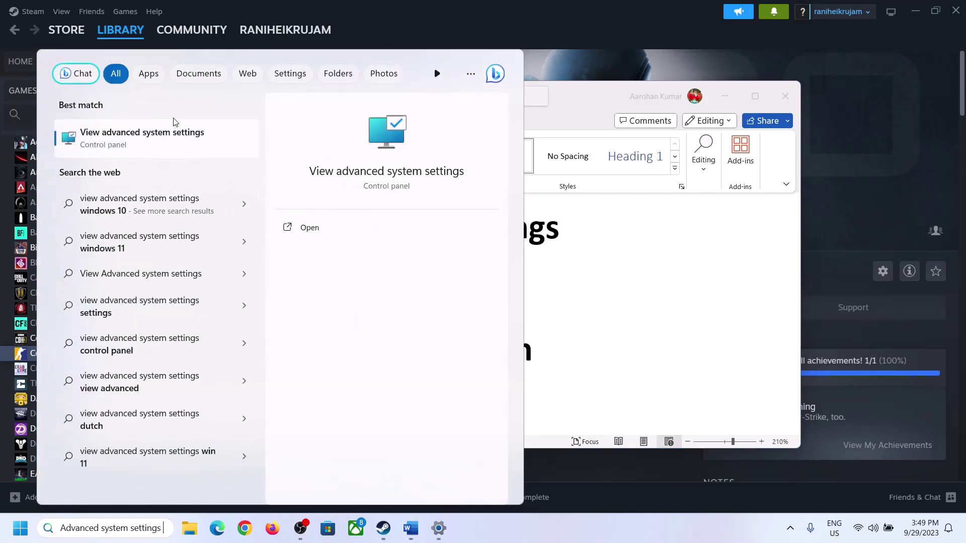
left_click(135, 146)
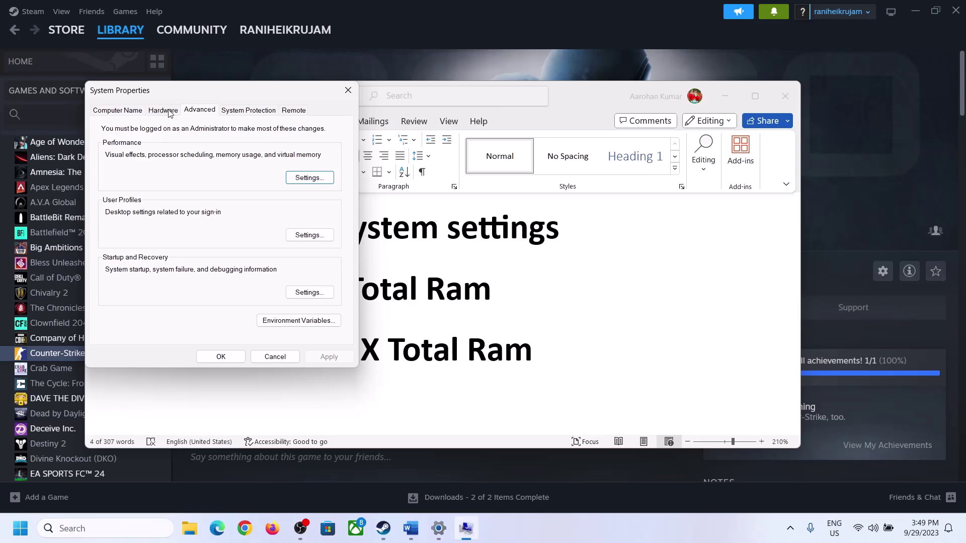
Open the virtual memory settings, turn off automatic paging file management and choose a custom size for drive C:.
left_click_drag(201, 95, 432, 172)
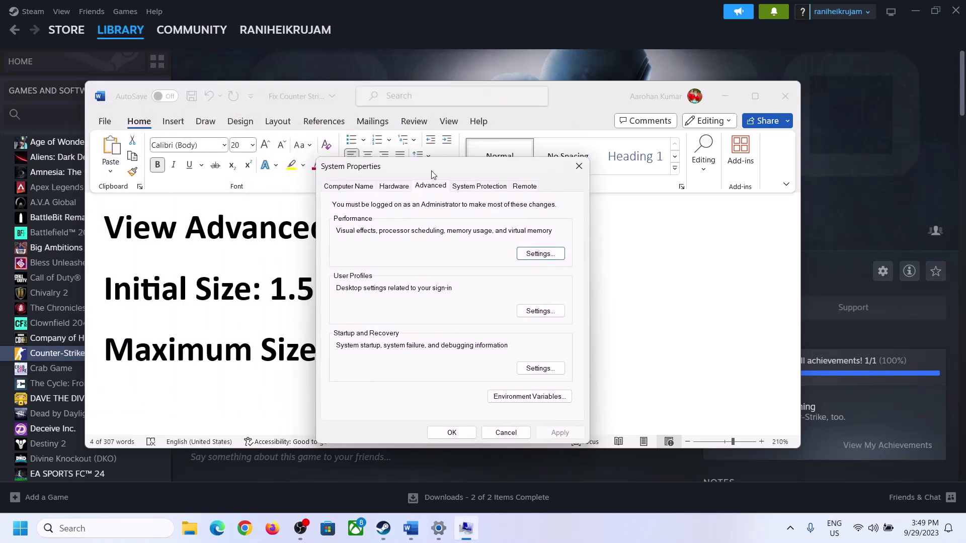
left_click(540, 254)
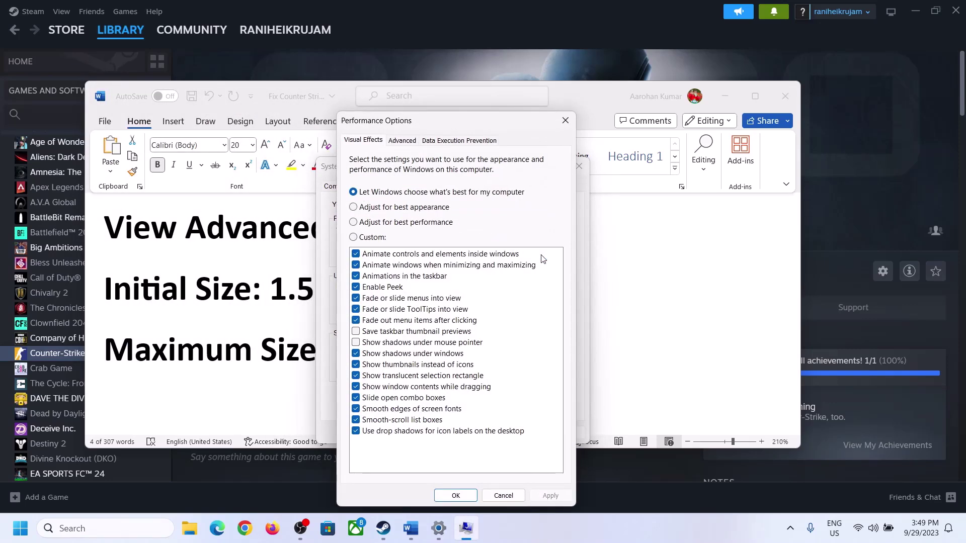
left_click(405, 142)
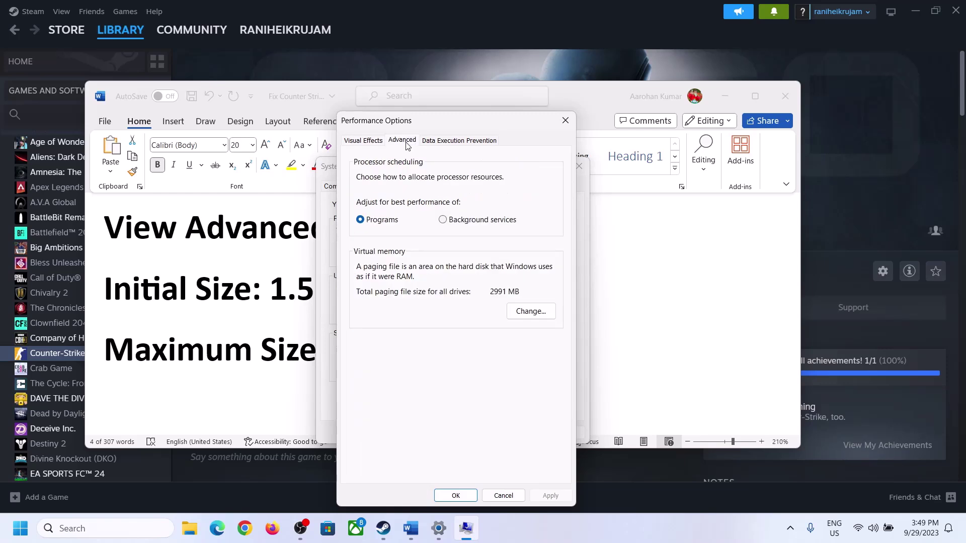
left_click(534, 311)
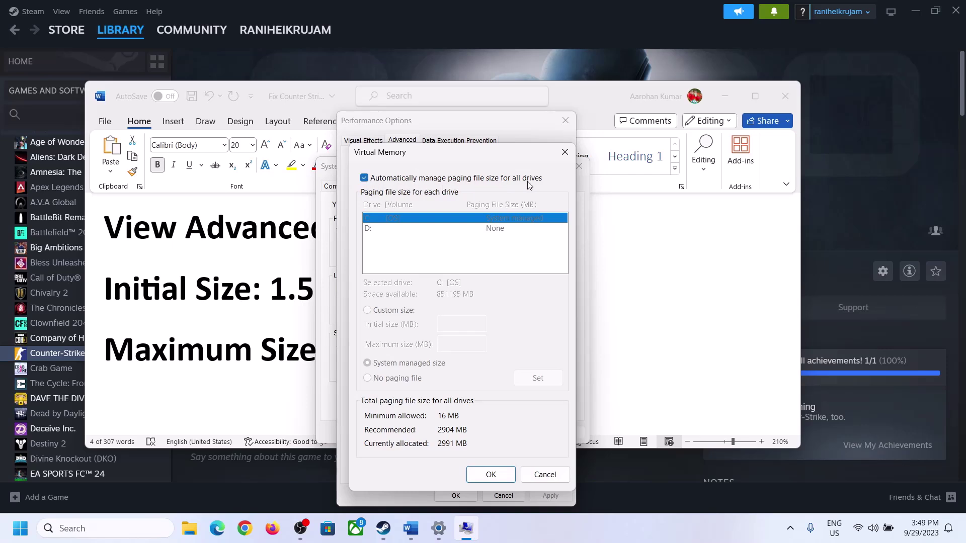
left_click(365, 178)
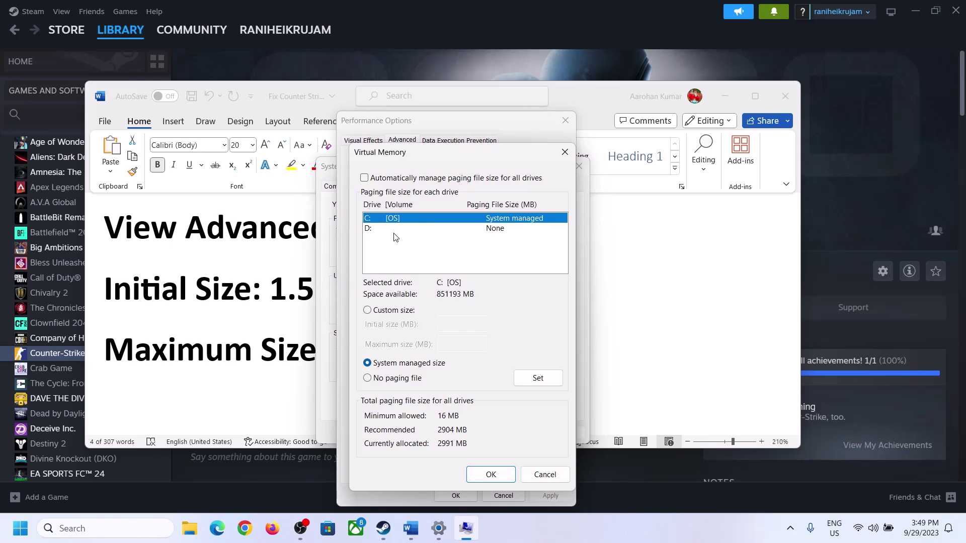
left_click(367, 312)
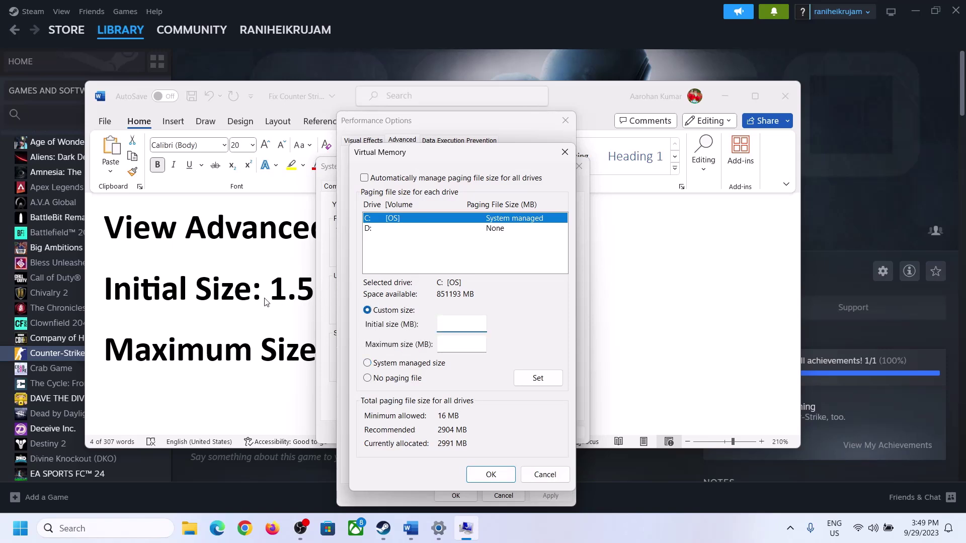
Highlight the initial size formula in the Word notes and look up the installed RAM on the System About page in Settings.
left_click(290, 300)
left_click_drag(283, 288, 447, 300)
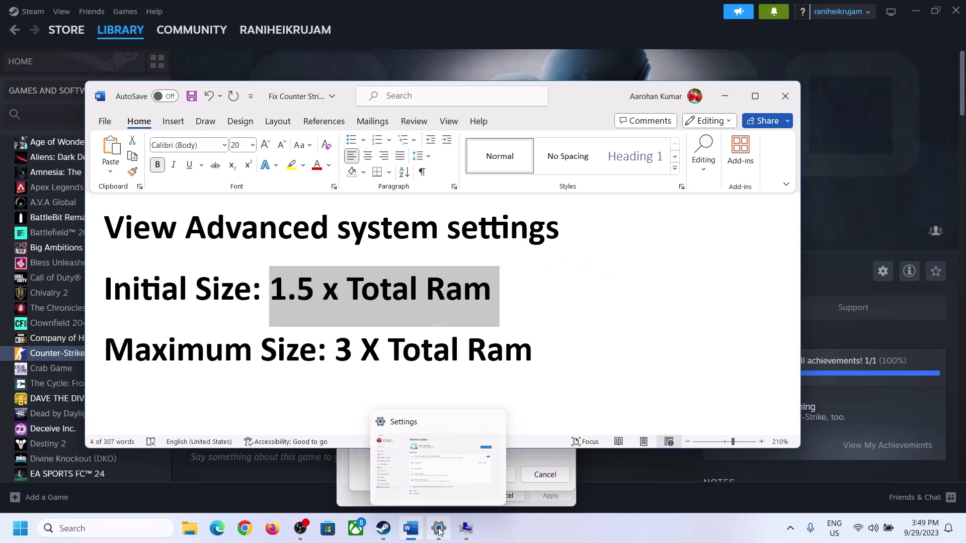
left_click(438, 531)
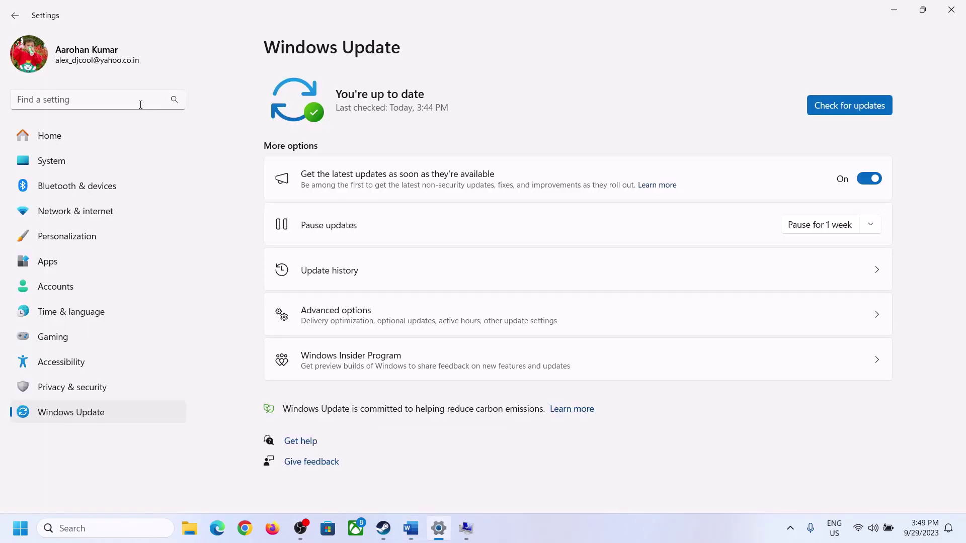
left_click(48, 161)
scroll(352, 398, "down", 6)
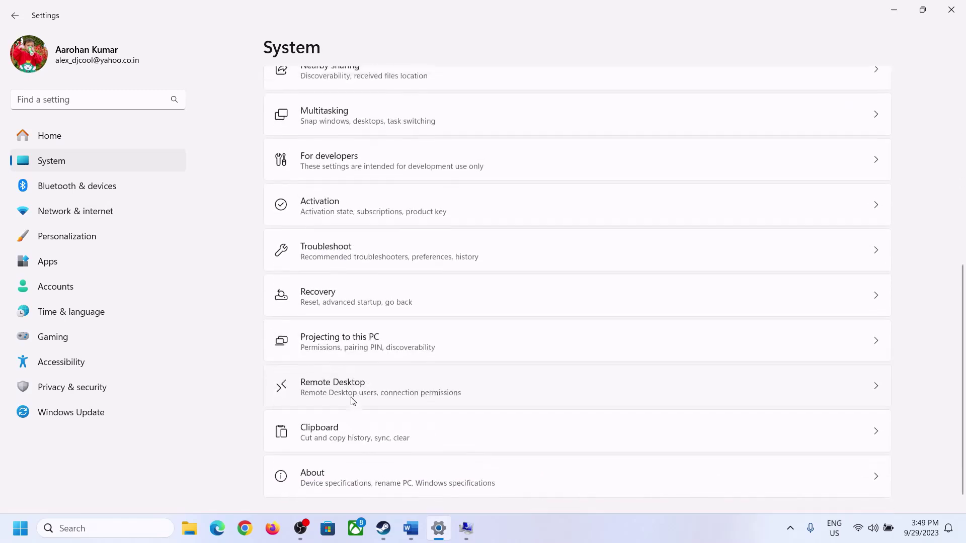
left_click(319, 478)
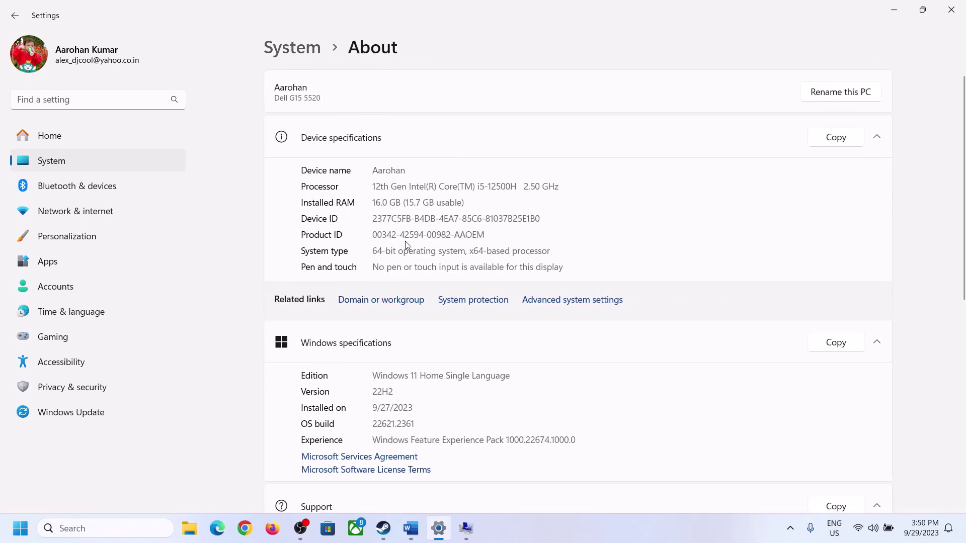
left_click_drag(380, 201, 368, 202)
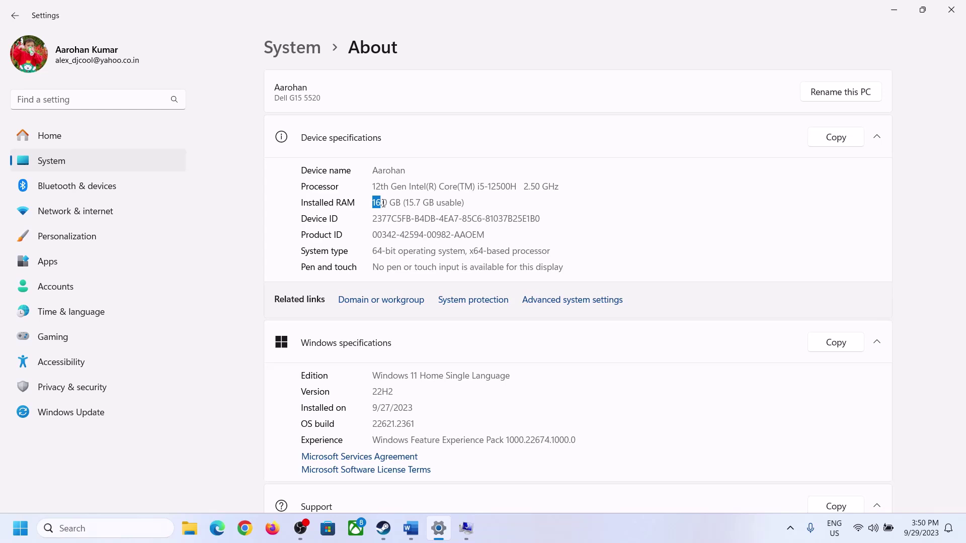
left_click(388, 204)
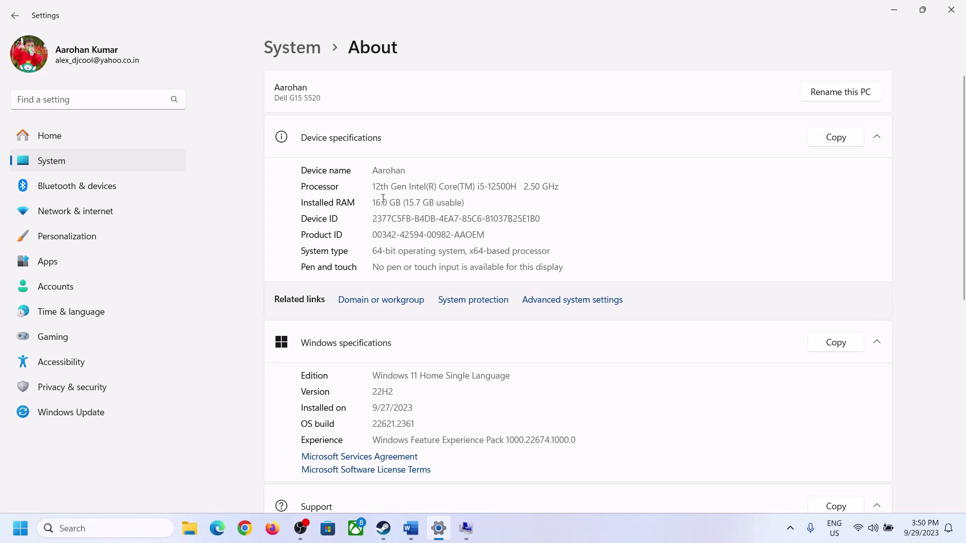
left_click_drag(381, 202, 371, 201)
left_click(462, 531)
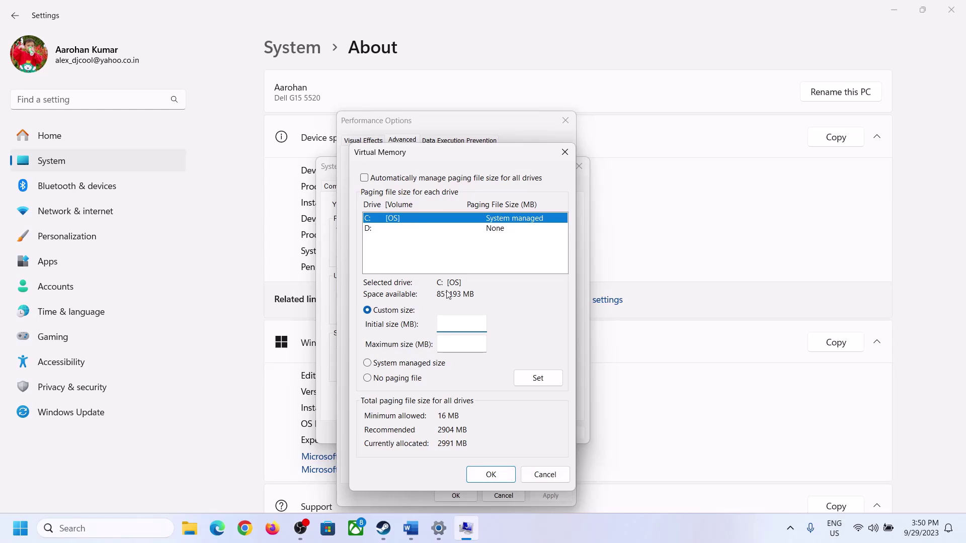
mouse_move(438, 528)
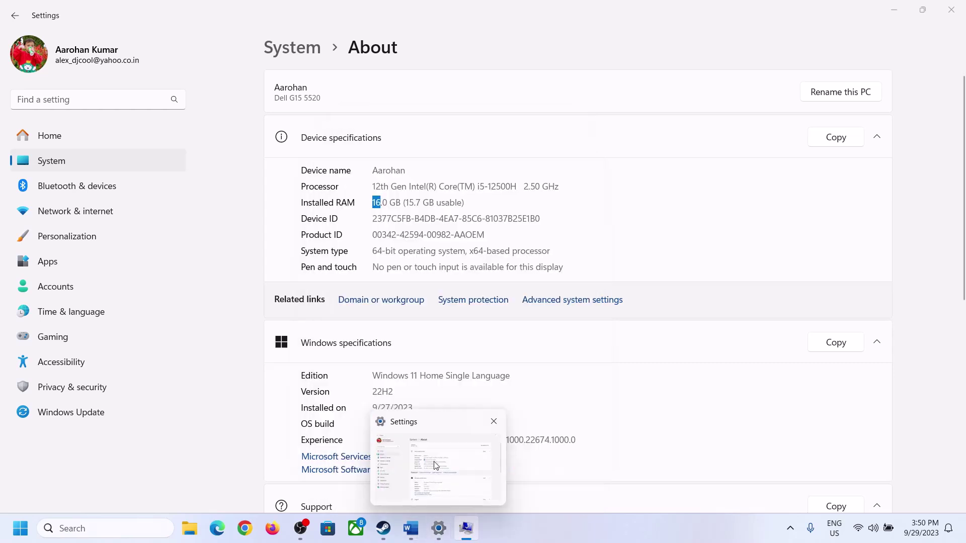
Launch Calculator by running calc and place it beside the size formulas in the Word notes.
key("super+r")
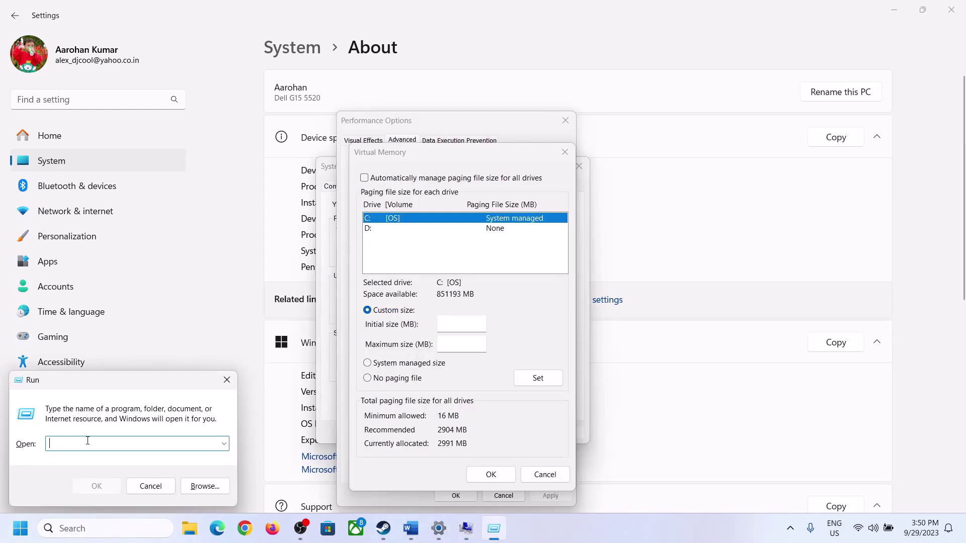
type("calc")
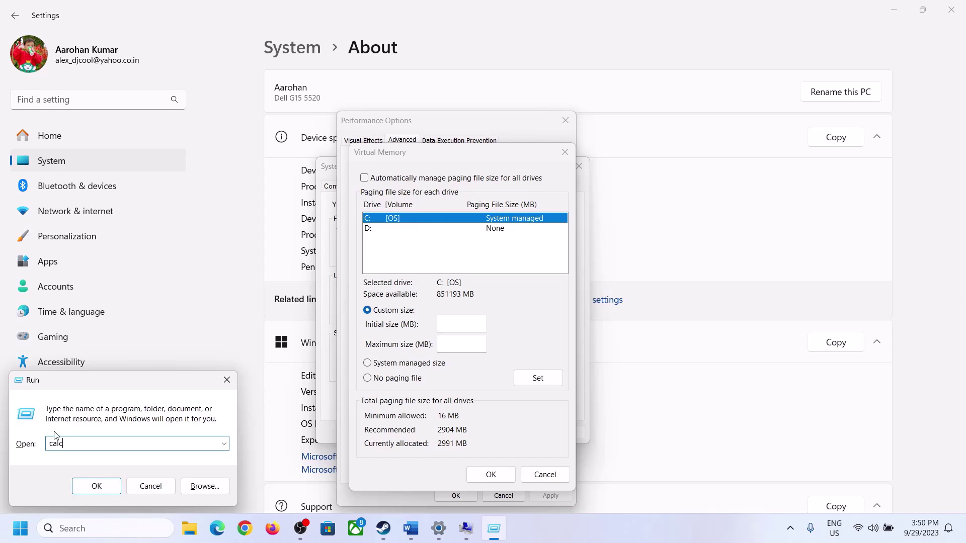
left_click(96, 487)
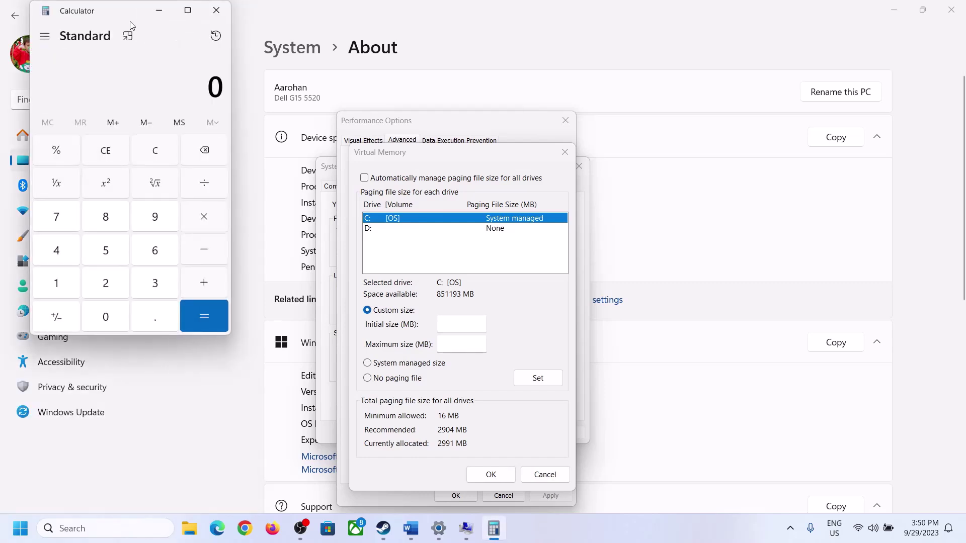
left_click_drag(130, 21, 702, 159)
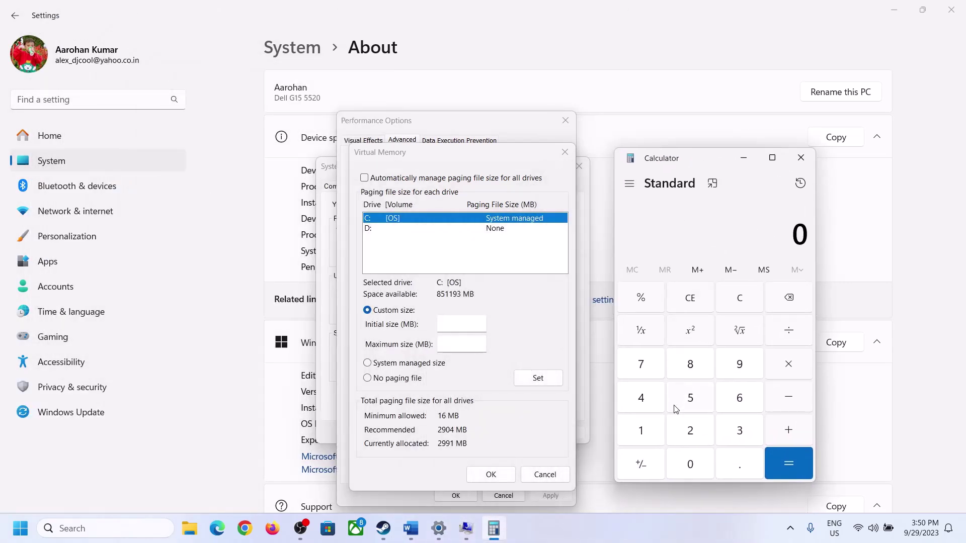
left_click(410, 528)
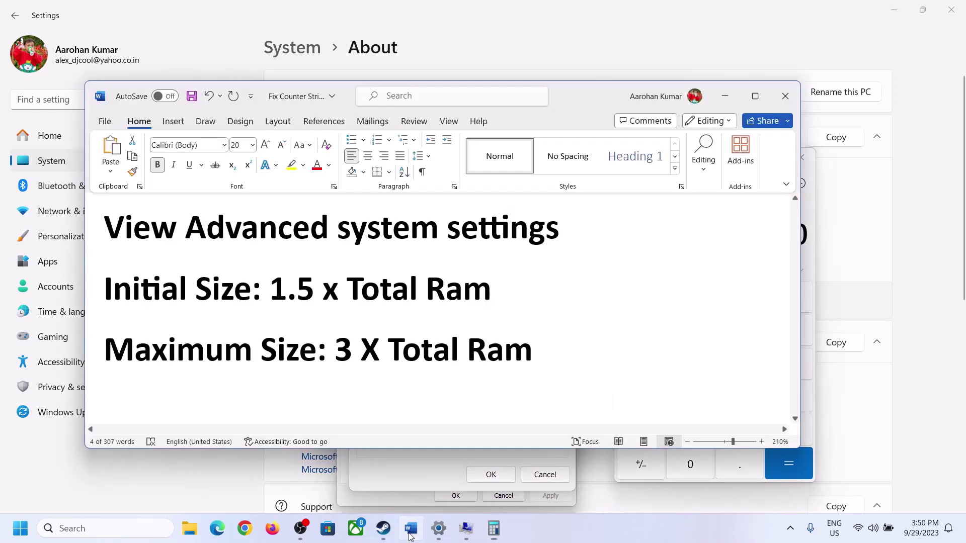
left_click(497, 527)
Convert the installed RAM to megabytes in Calculator by multiplying 16 by 1024.
left_click(642, 431)
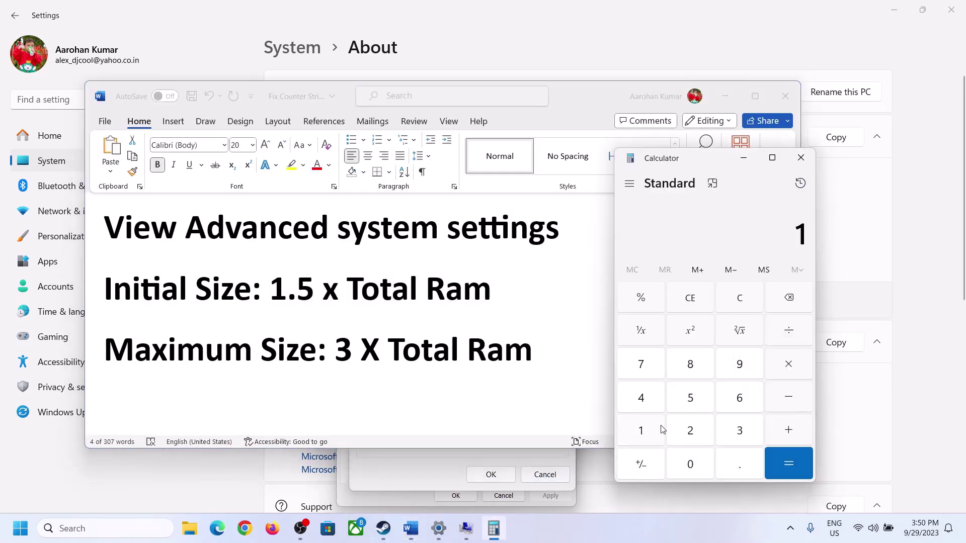
left_click(735, 403)
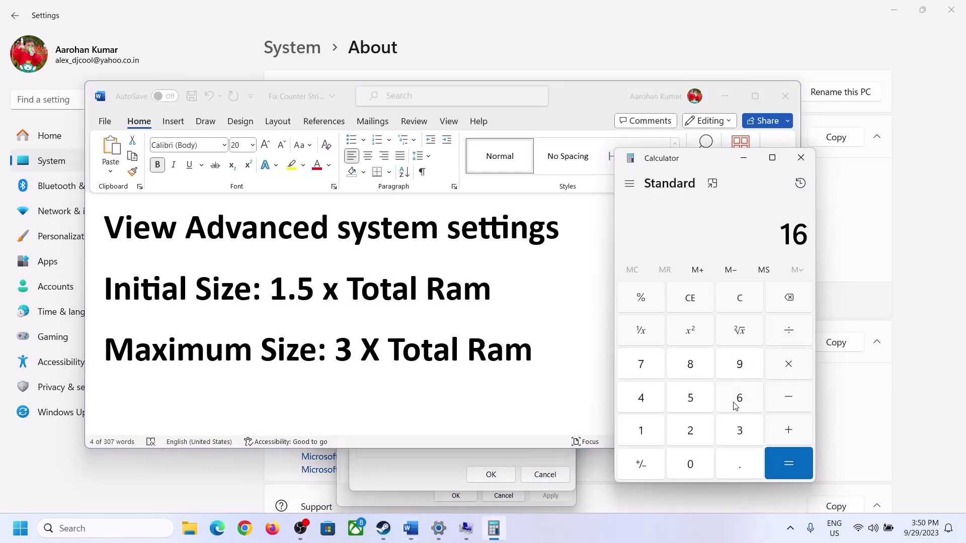
left_click(740, 302)
left_click(648, 432)
left_click(723, 403)
left_click(789, 372)
left_click(638, 434)
left_click(692, 471)
left_click(691, 432)
left_click(650, 408)
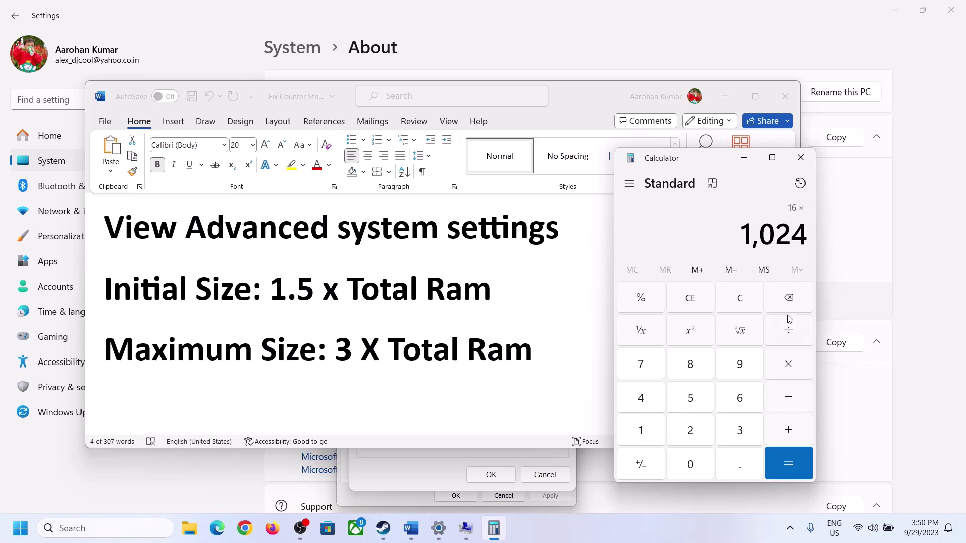
left_click(787, 462)
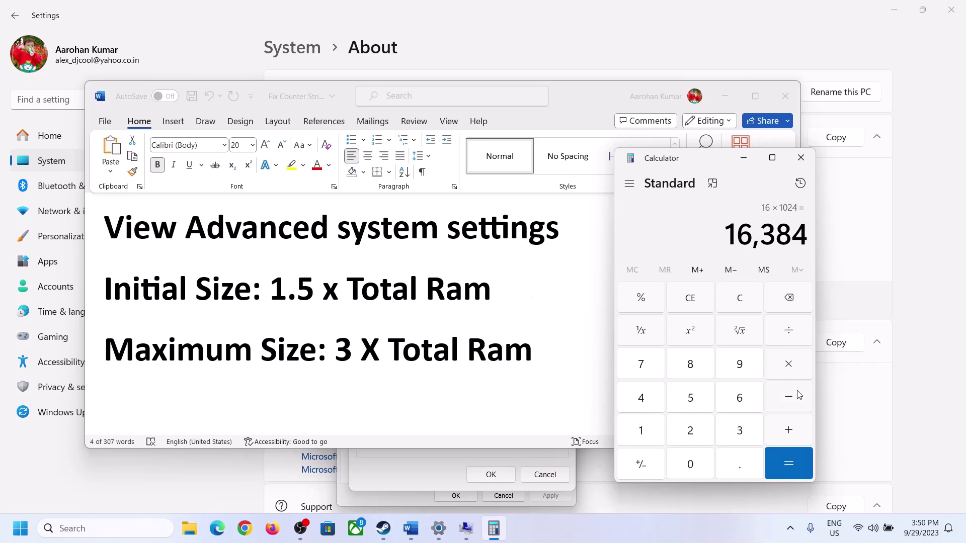
Multiply the RAM in megabytes by 1.5 to get the initial paging file size.
left_click(790, 370)
left_click(653, 434)
left_click(737, 465)
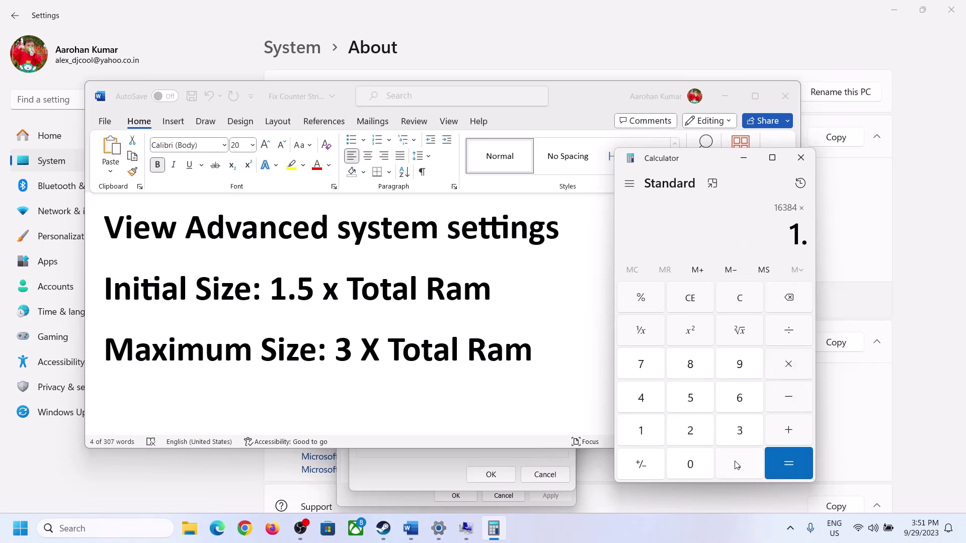
left_click(690, 398)
left_click(788, 461)
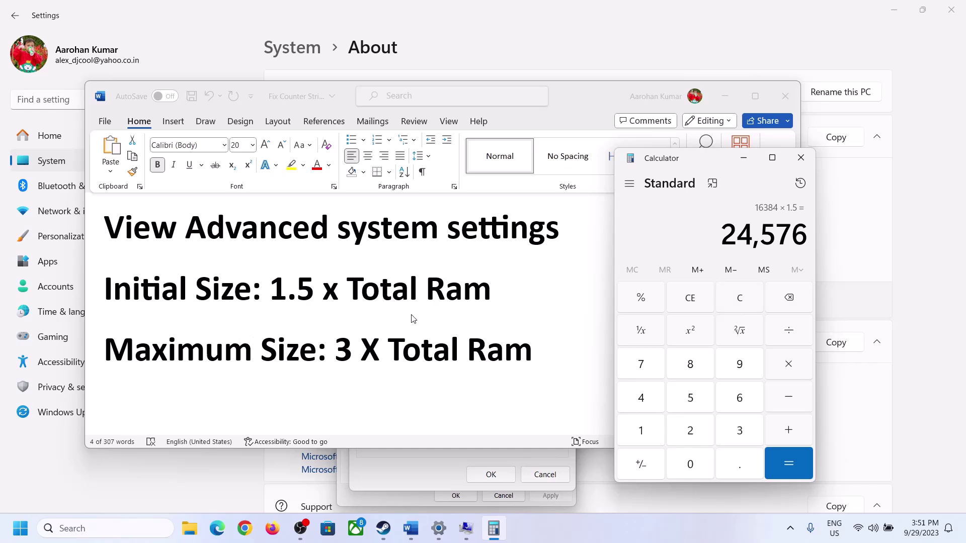
Set the custom initial paging file size for drive C: to 24576 MB in the virtual memory settings.
left_click(446, 452)
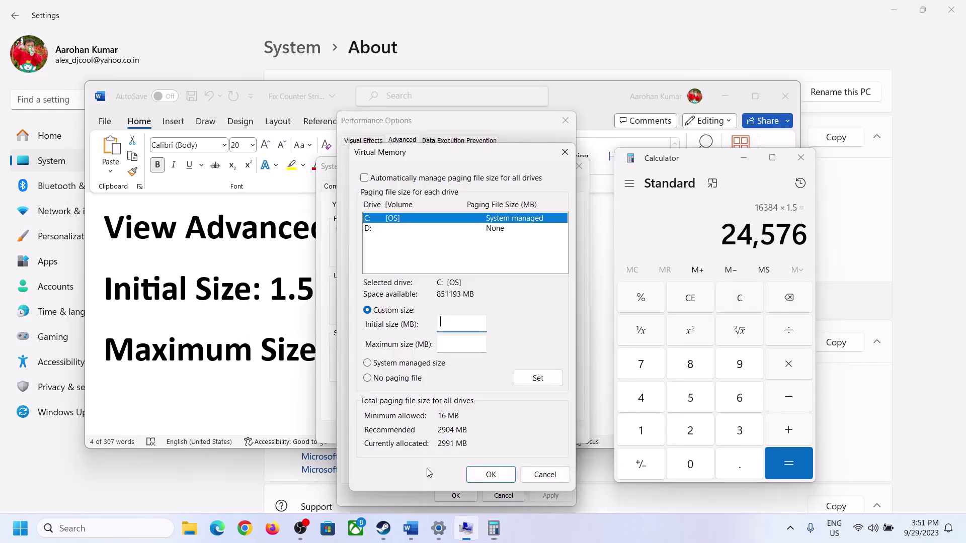
left_click(456, 326)
type("24576")
left_click(482, 343)
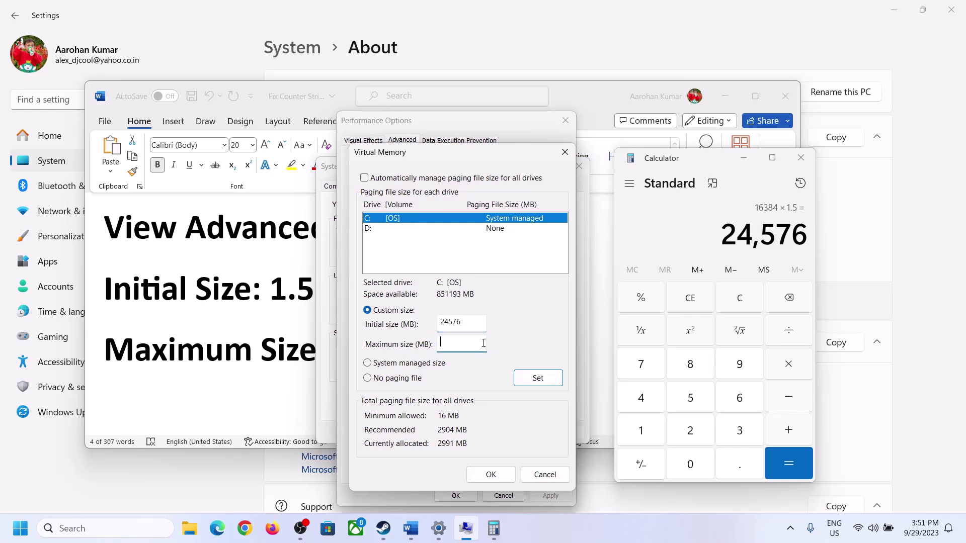
Check the maximum size formula in the Word notes and clear the previous Calculator result.
left_click(278, 356)
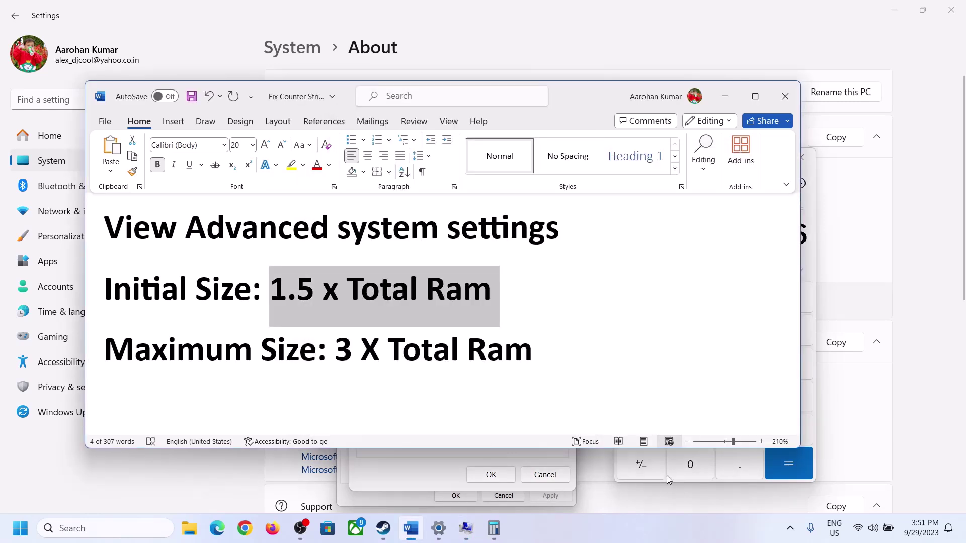
left_click(810, 262)
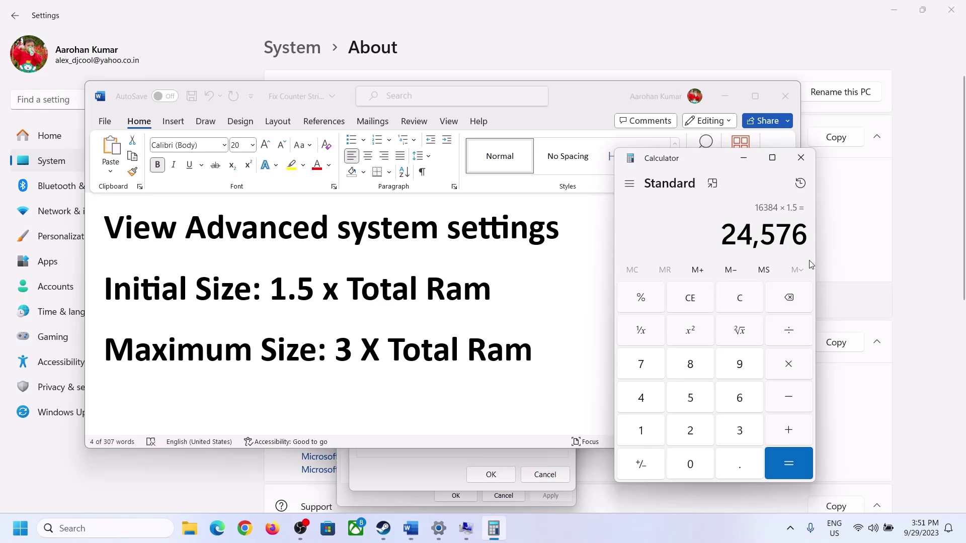
left_click(748, 299)
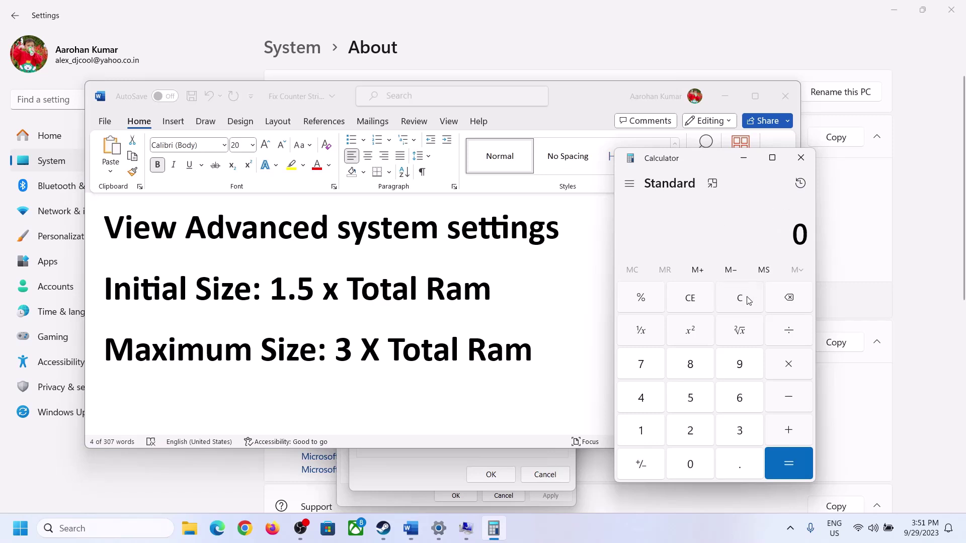
Check the installed RAM on the About page and convert it to megabytes in Calculator by multiplying 16 by 1024.
left_click(445, 527)
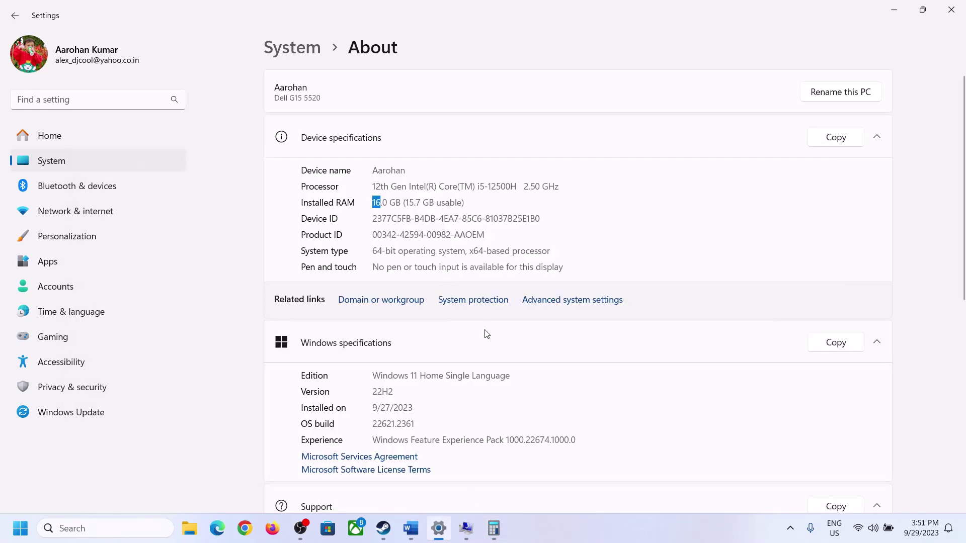
left_click(494, 528)
left_click(651, 427)
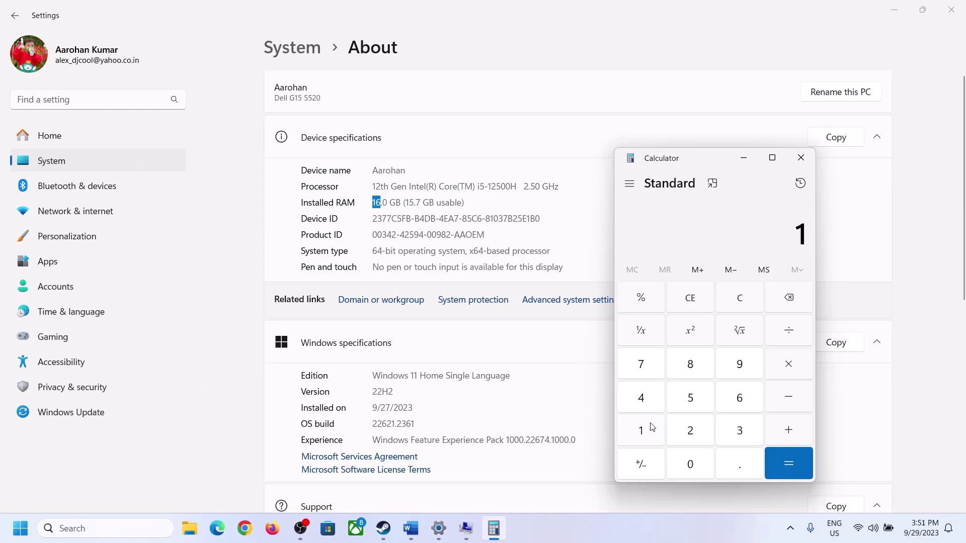
left_click(736, 400)
left_click(775, 370)
left_click(647, 427)
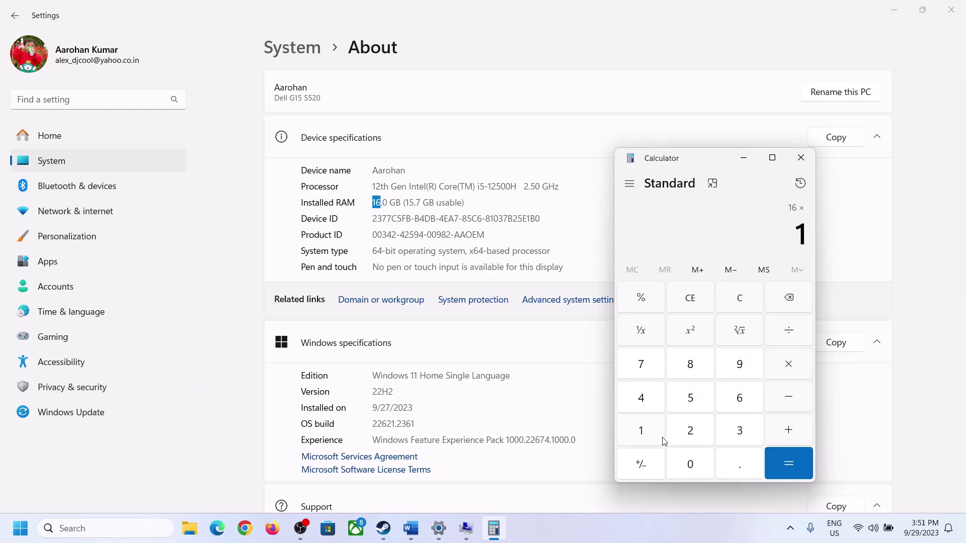
left_click(683, 460)
left_click(690, 430)
left_click(643, 400)
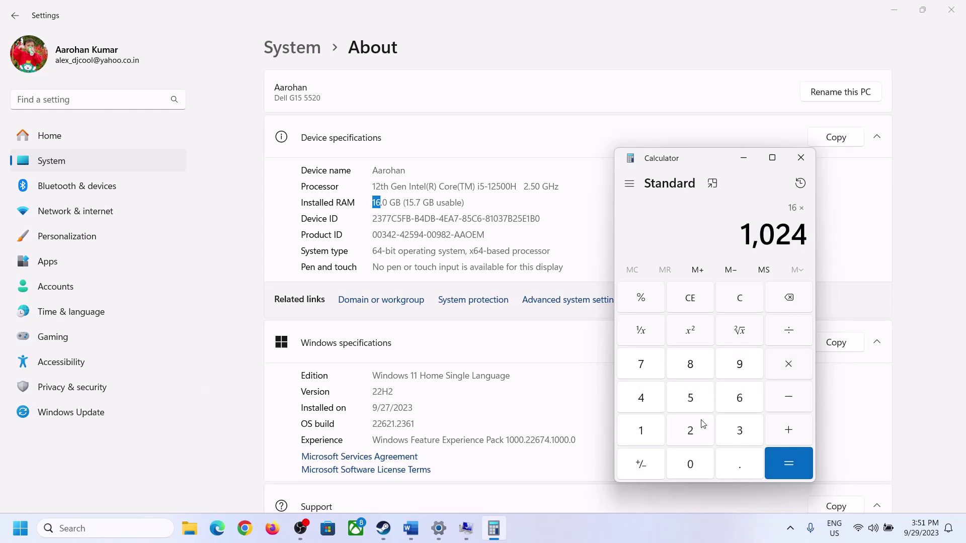
left_click(779, 468)
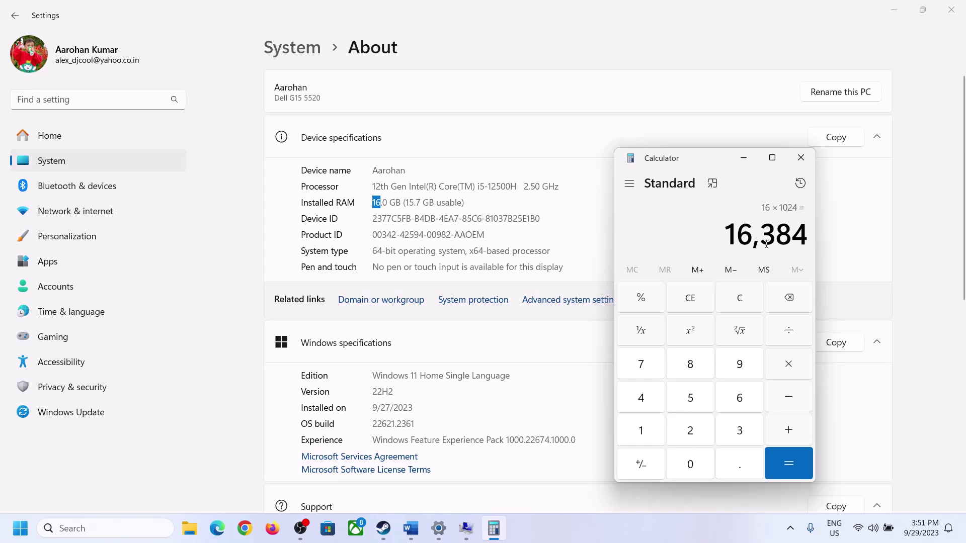
Multiply the RAM in megabytes by 3, following the maximum size formula in the Word notes.
key("alt+Tab")
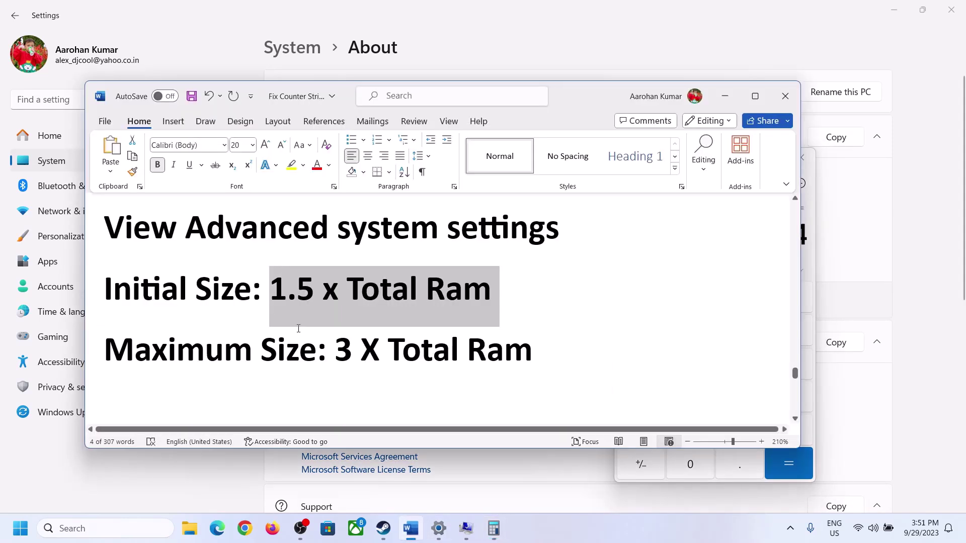
left_click(493, 528)
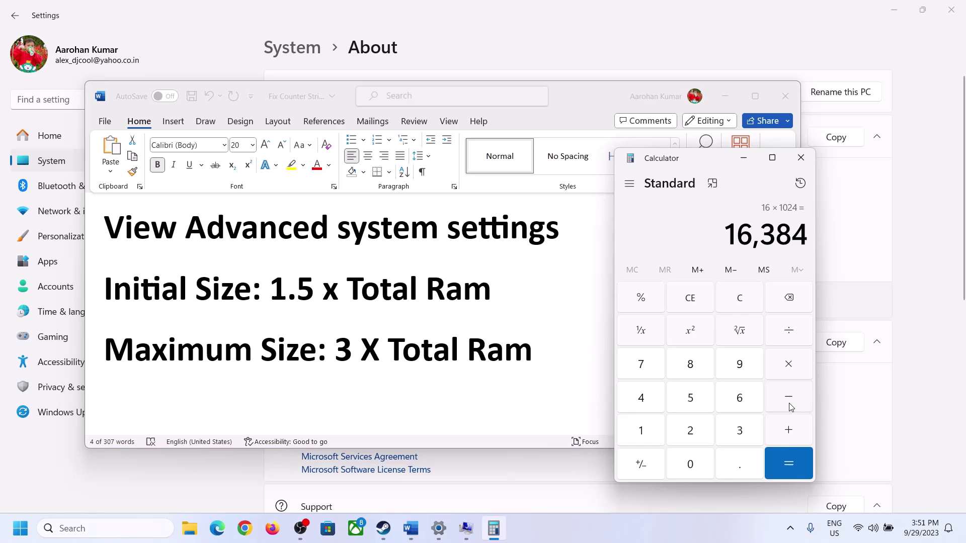
left_click(788, 363)
left_click(737, 430)
left_click(796, 462)
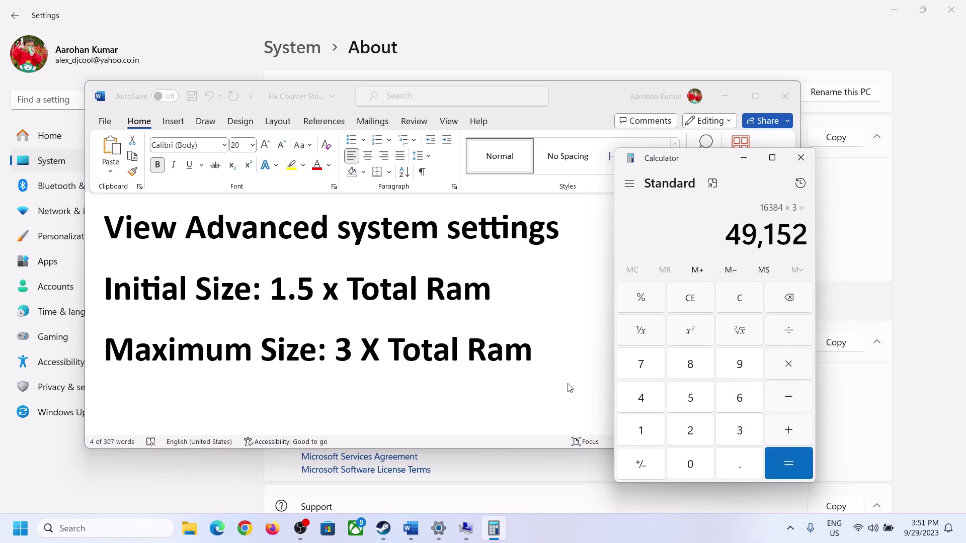
Set the custom maximum paging file size for drive C: to 49152 MB and apply the virtual memory settings.
left_click(465, 528)
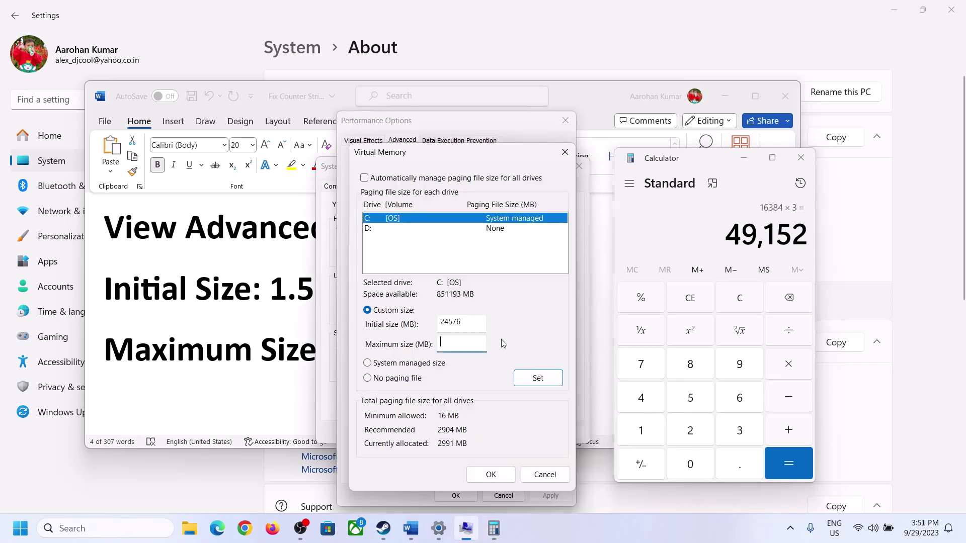
type("49152")
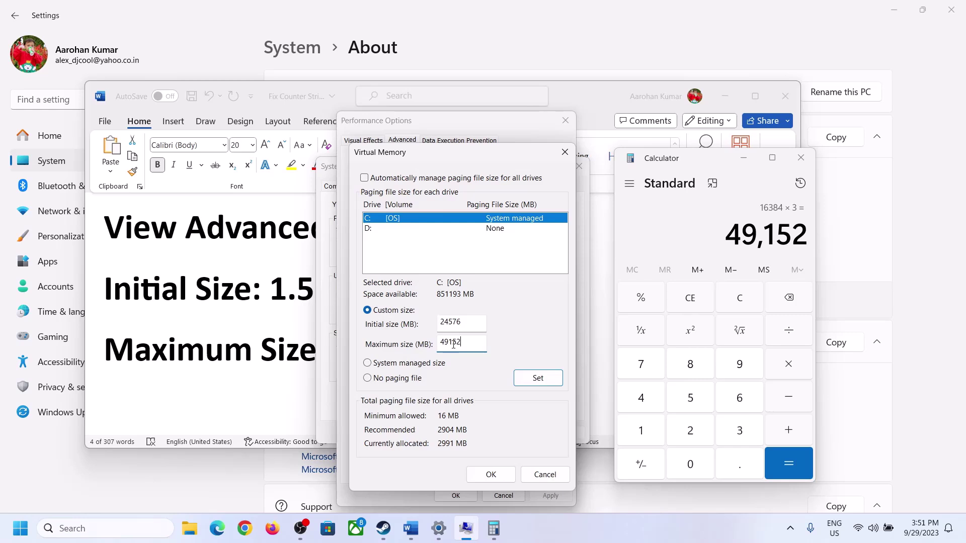
left_click(537, 380)
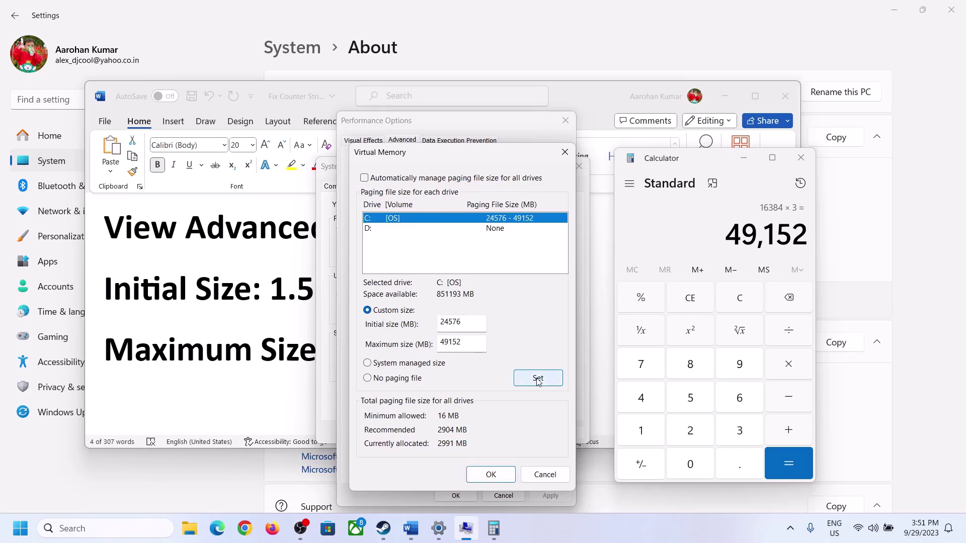
left_click(491, 474)
left_click(597, 308)
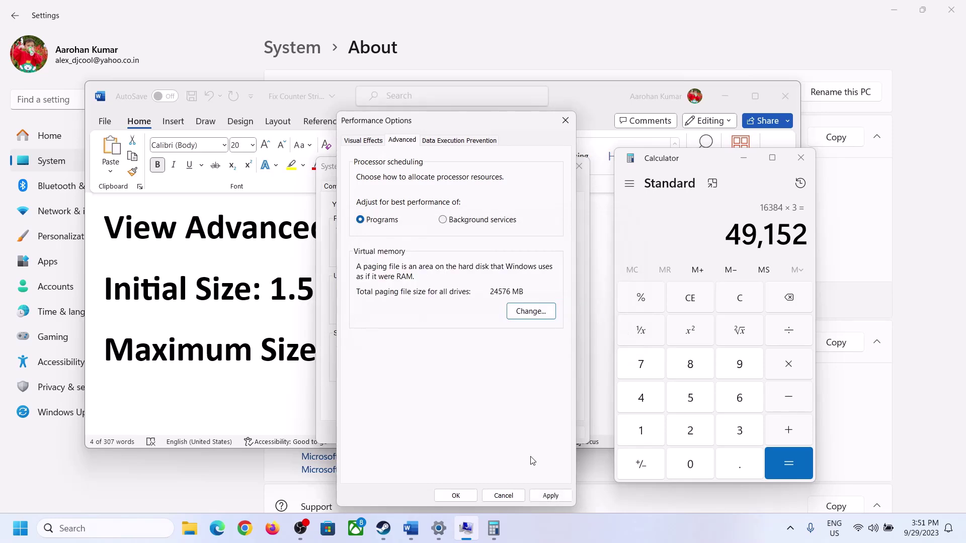
Confirm the Performance Options and System Properties dialogs, and dismiss the restart request without restarting.
left_click(468, 497)
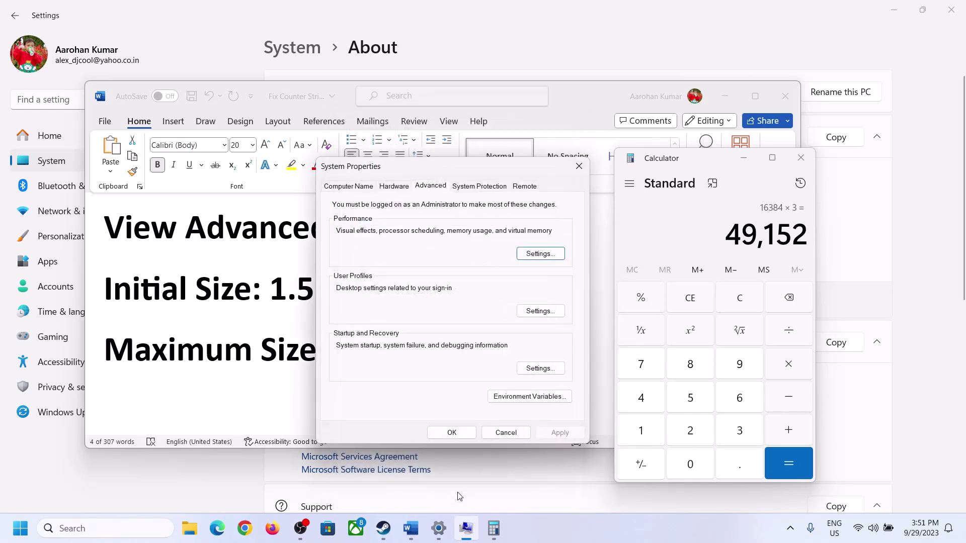
left_click(457, 431)
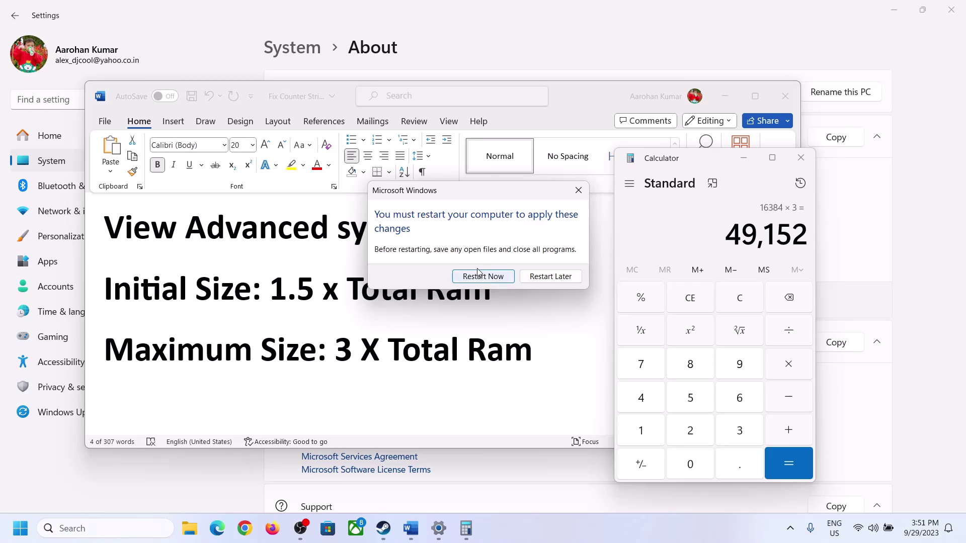
left_click(578, 190)
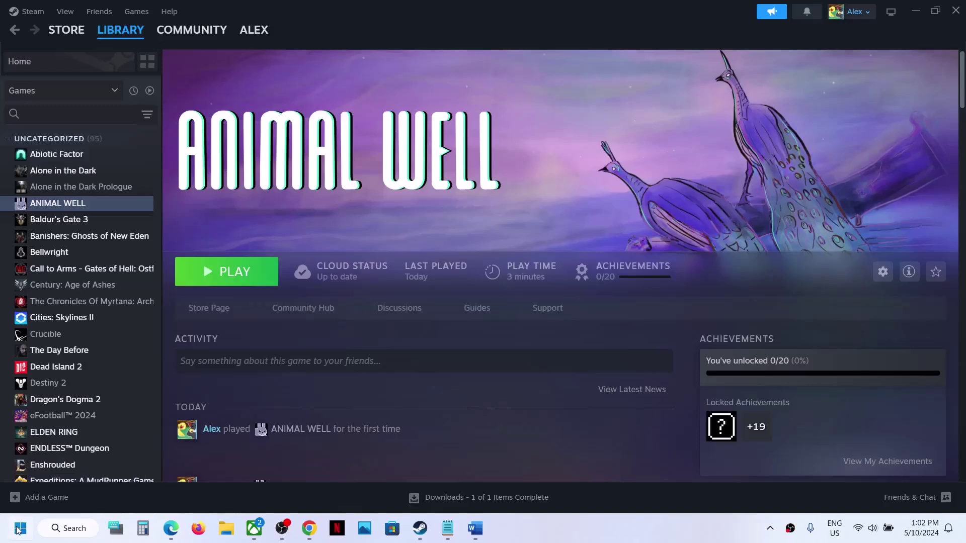
Bring up the PC's Restart power option and dismiss it without restarting.
left_click(19, 528)
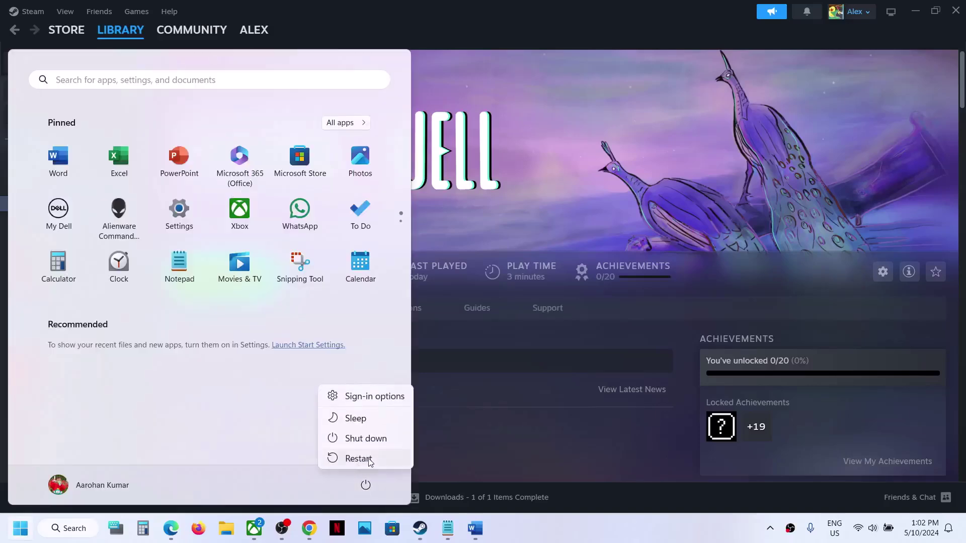
key("Escape")
key("Escape")
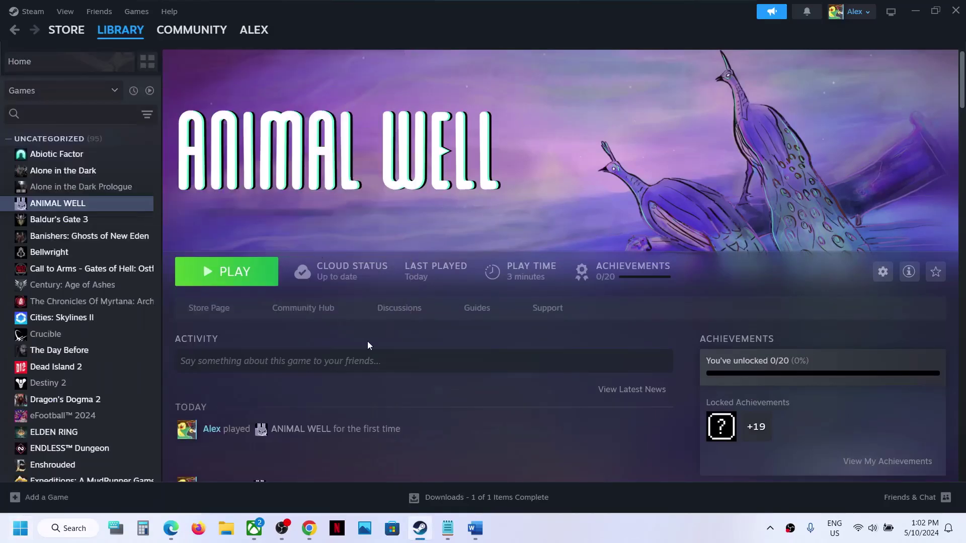
Switch to the Word notes, highlight the Step 2 text on running the game as an administrator, and minimize the document.
left_click(474, 528)
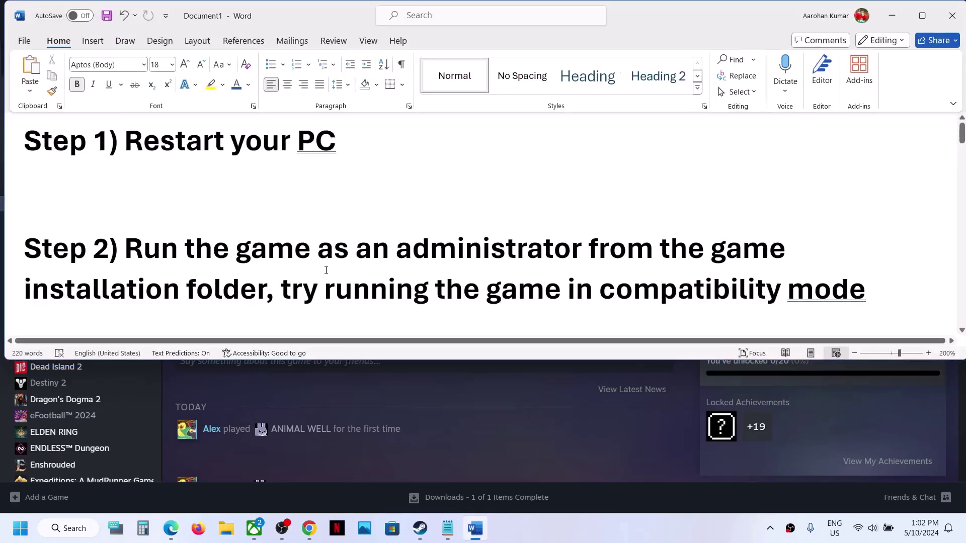
scroll(325, 270, "down", 1)
left_click_drag(133, 226, 265, 269)
left_click(895, 19)
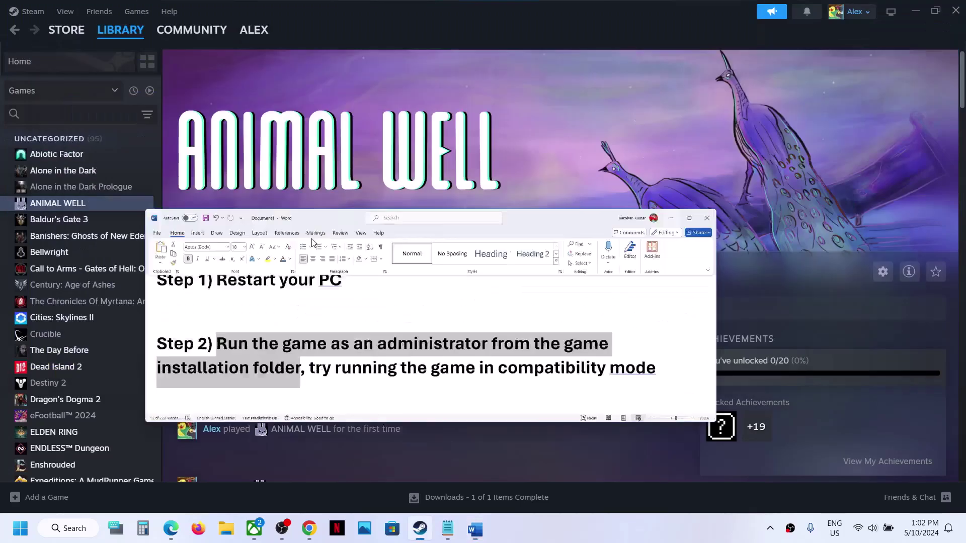
Browse the local files of ANIMAL WELL from the Steam library to open its installation folder.
right_click(107, 209)
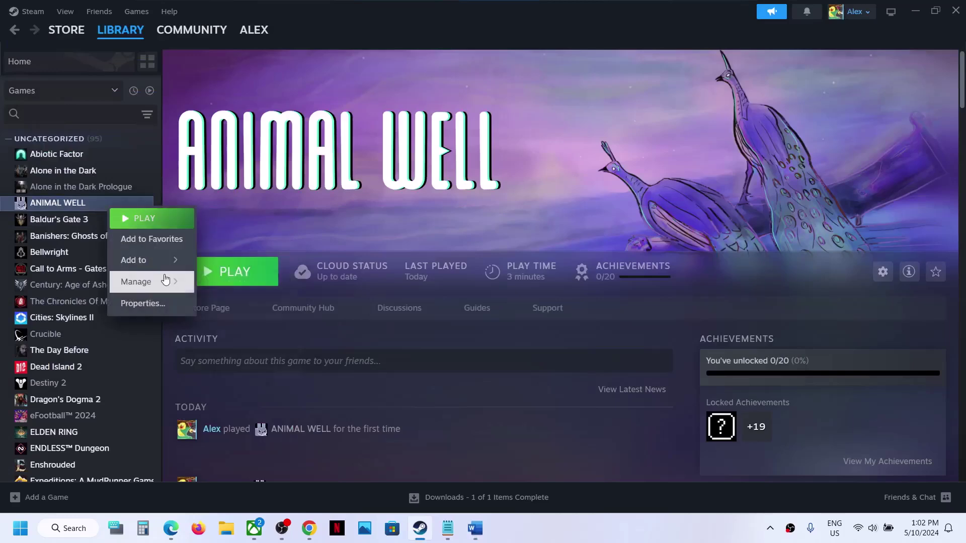
mouse_move(158, 281)
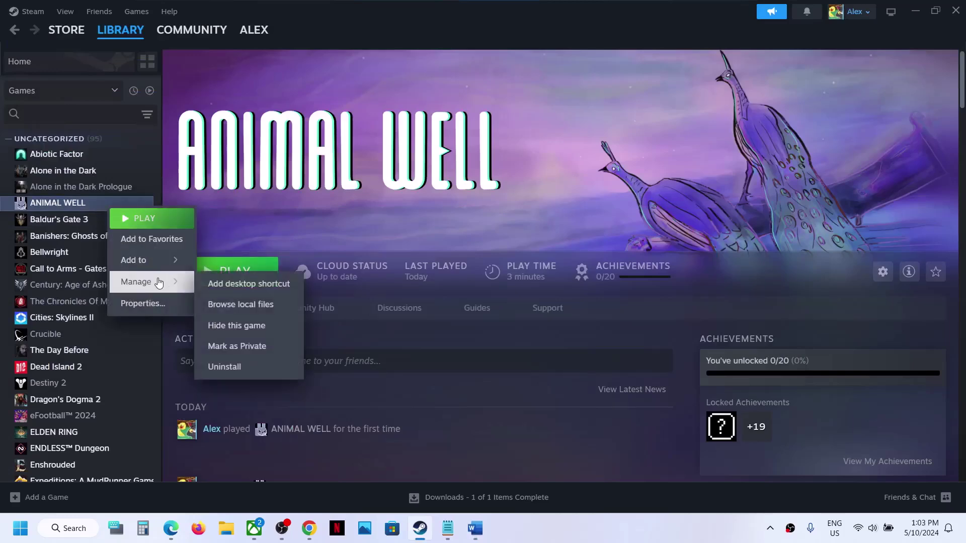
left_click(244, 306)
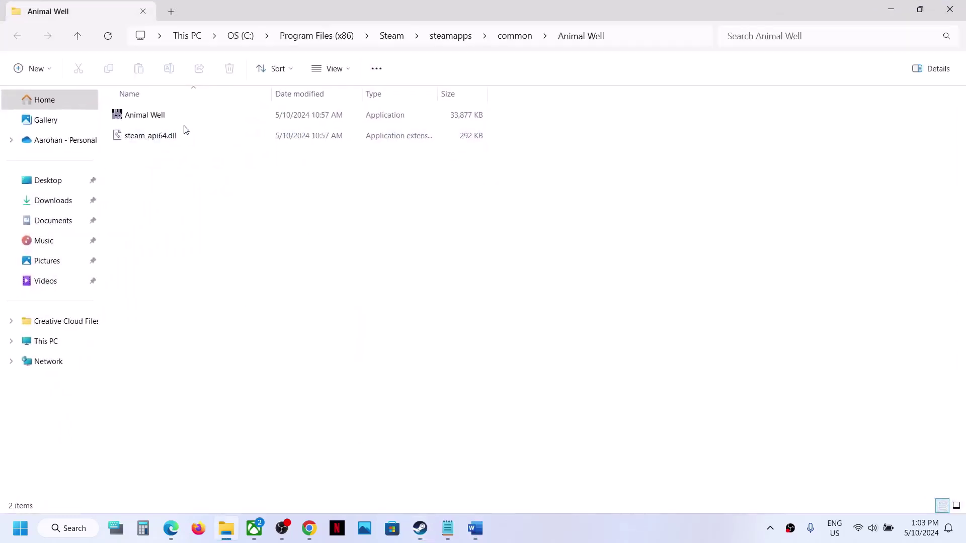
Set the Animal Well application to run as an administrator in its compatibility properties and apply the change.
left_click(153, 122)
right_click(154, 122)
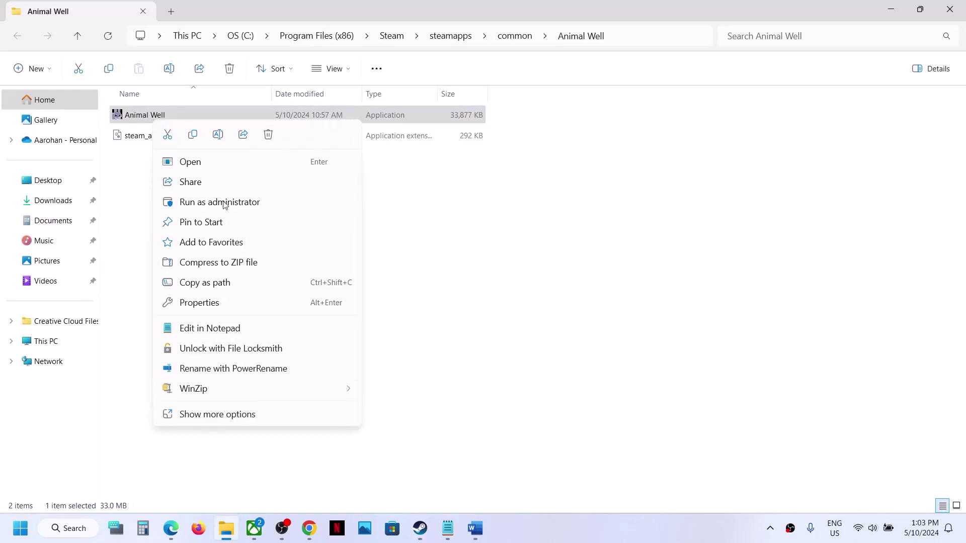
left_click(211, 302)
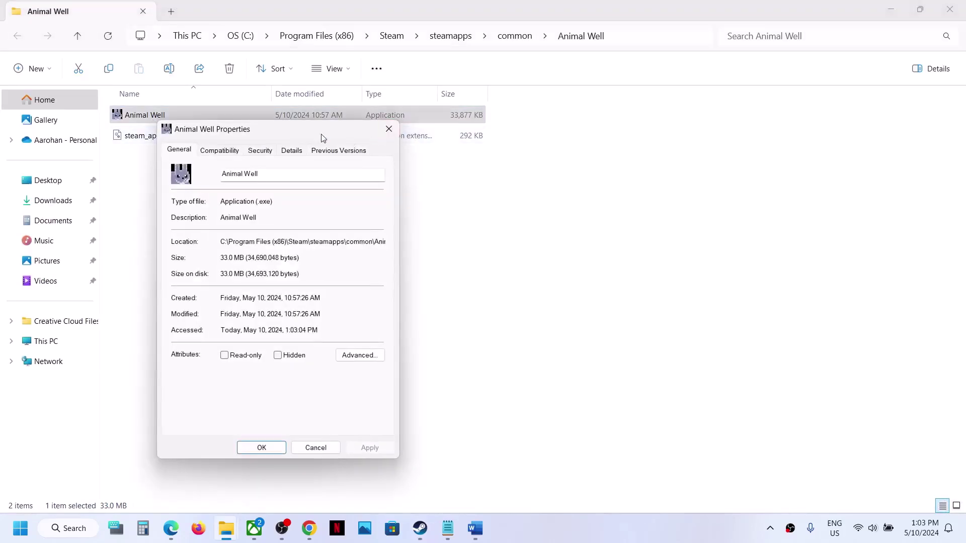
left_click_drag(321, 135, 490, 116)
left_click(395, 128)
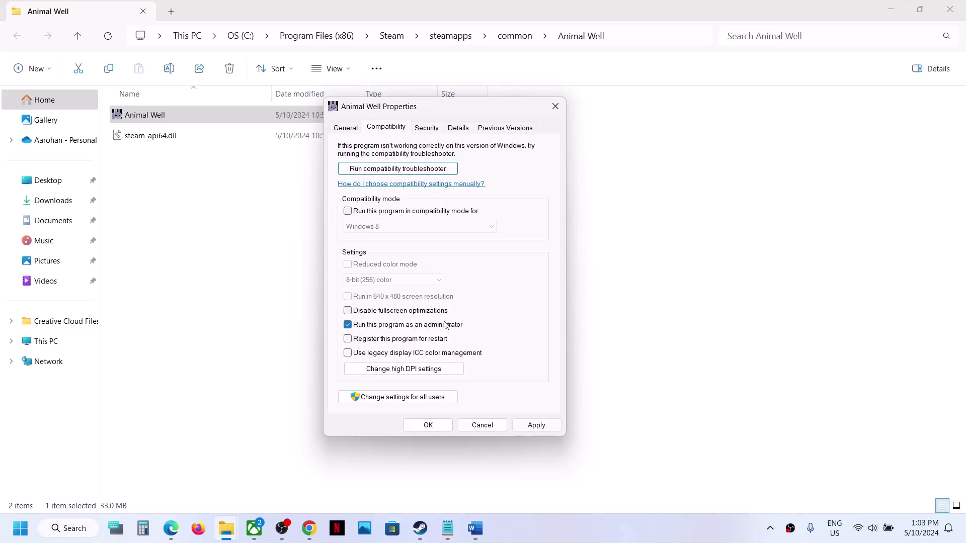
left_click(535, 426)
left_click(428, 427)
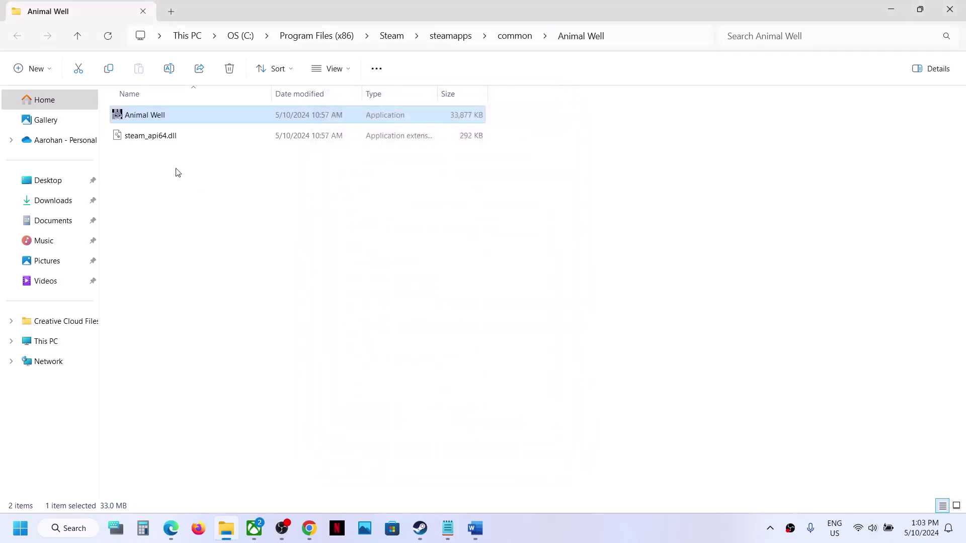
Enable compatibility mode for Windows 8 in the Animal Well application's properties and apply the change.
right_click(176, 121)
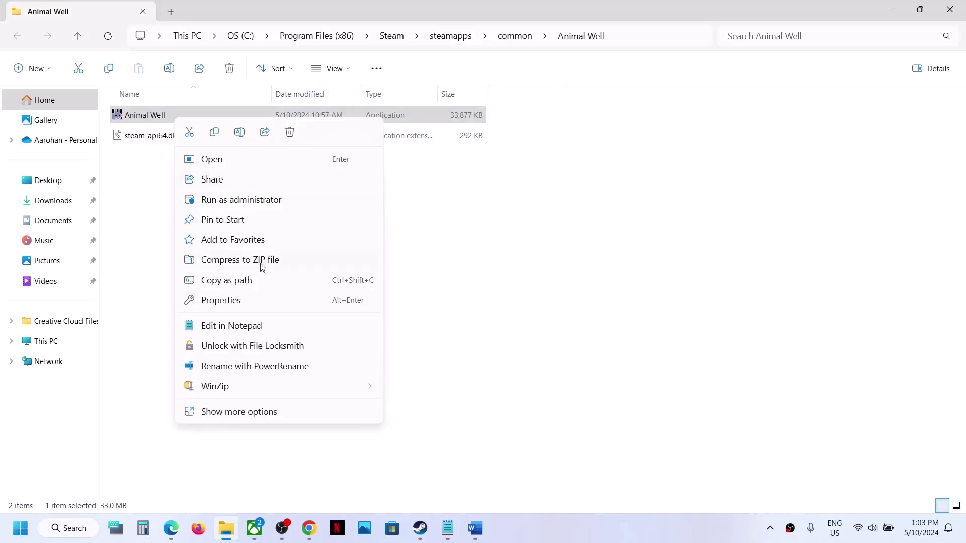
left_click(228, 300)
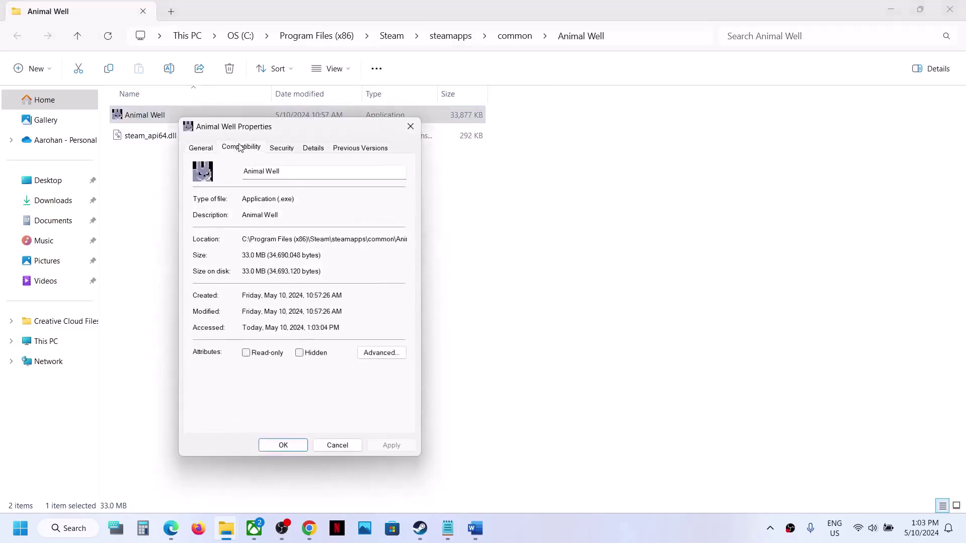
left_click(241, 148)
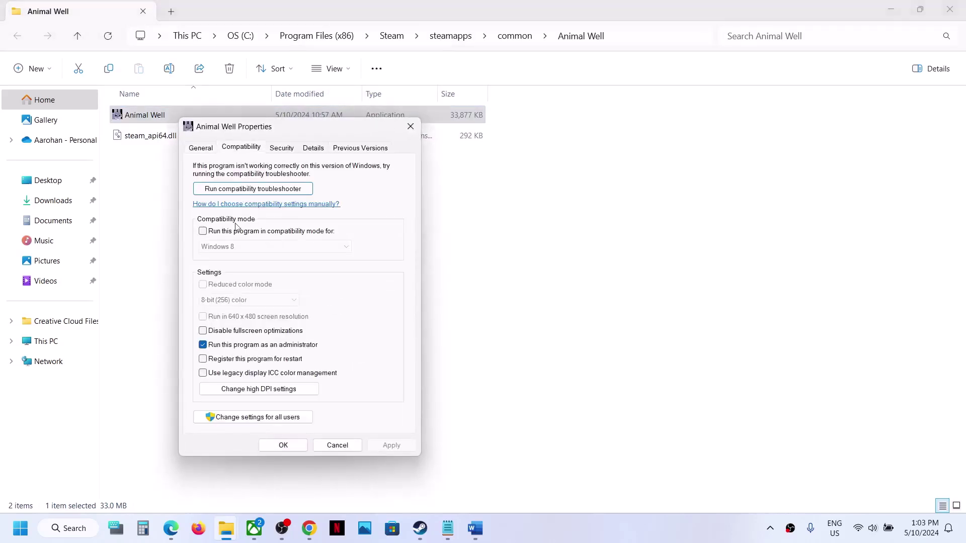
left_click(204, 231)
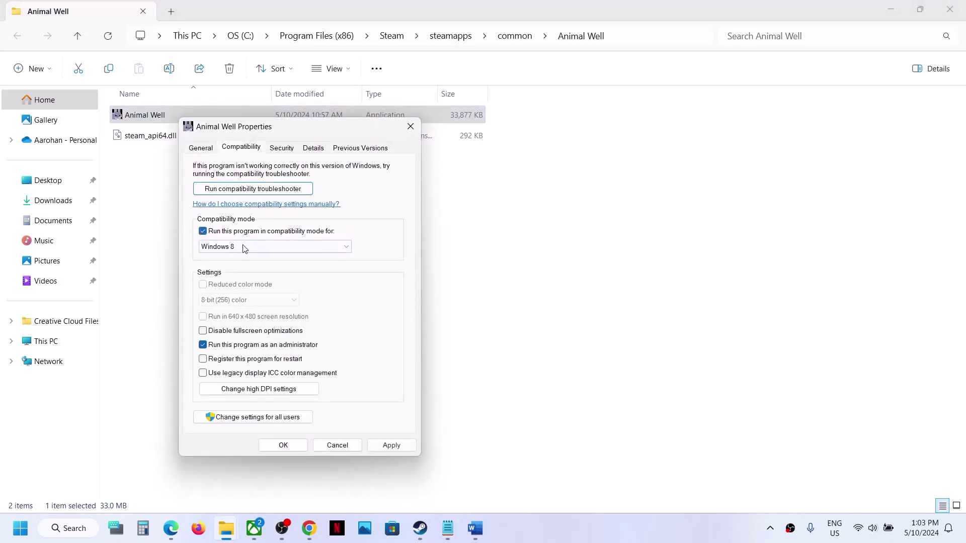
left_click(395, 445)
left_click(284, 445)
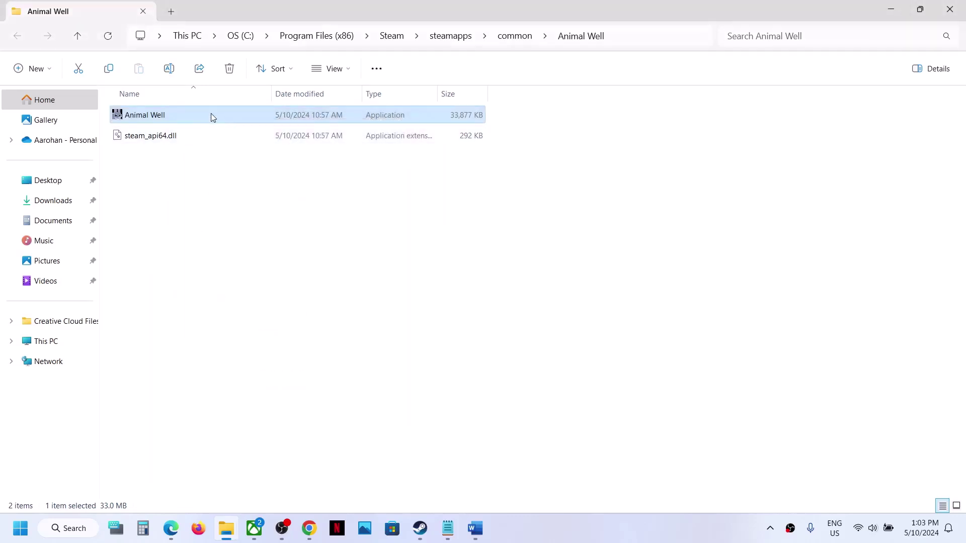
Switch the Animal Well application's compatibility mode to Windows 7, apply the change, and close its properties.
right_click(210, 113)
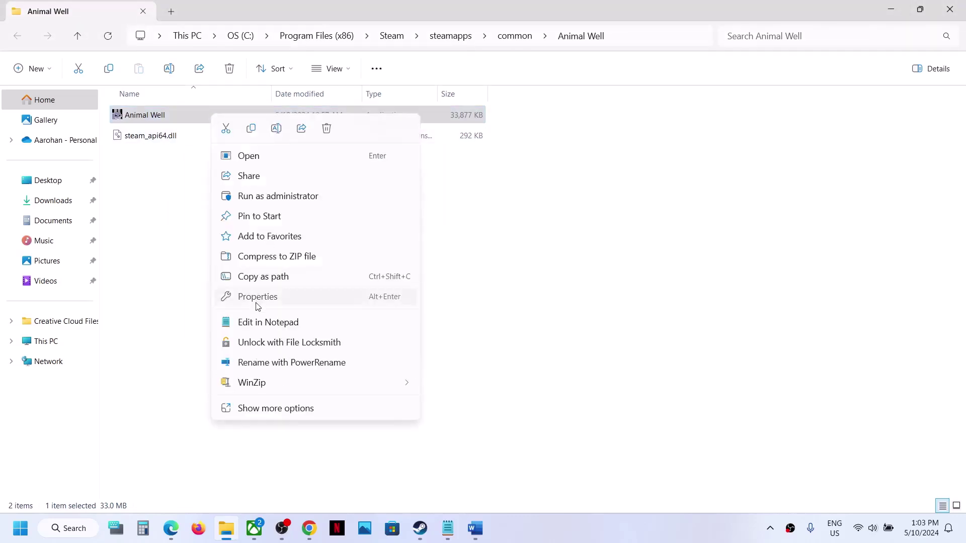
left_click(258, 297)
left_click(276, 145)
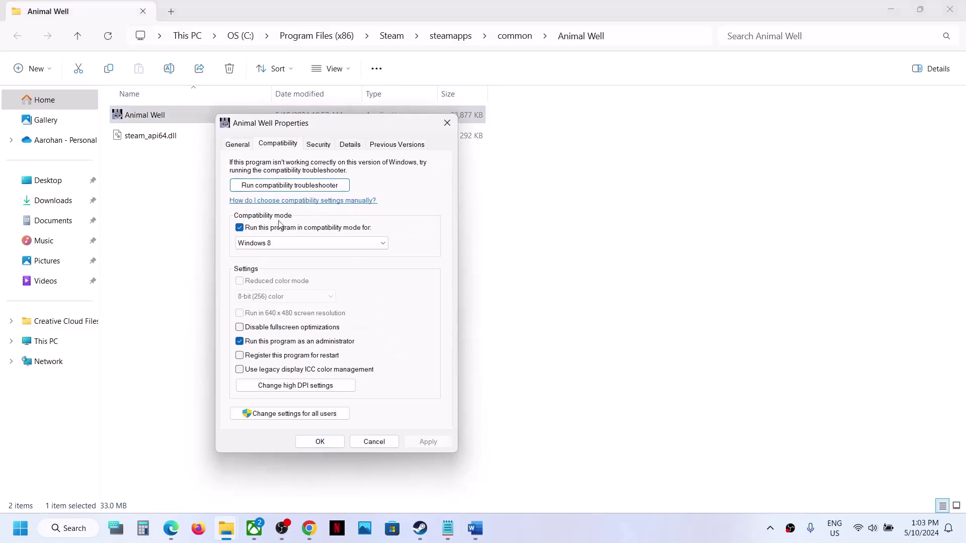
left_click(263, 243)
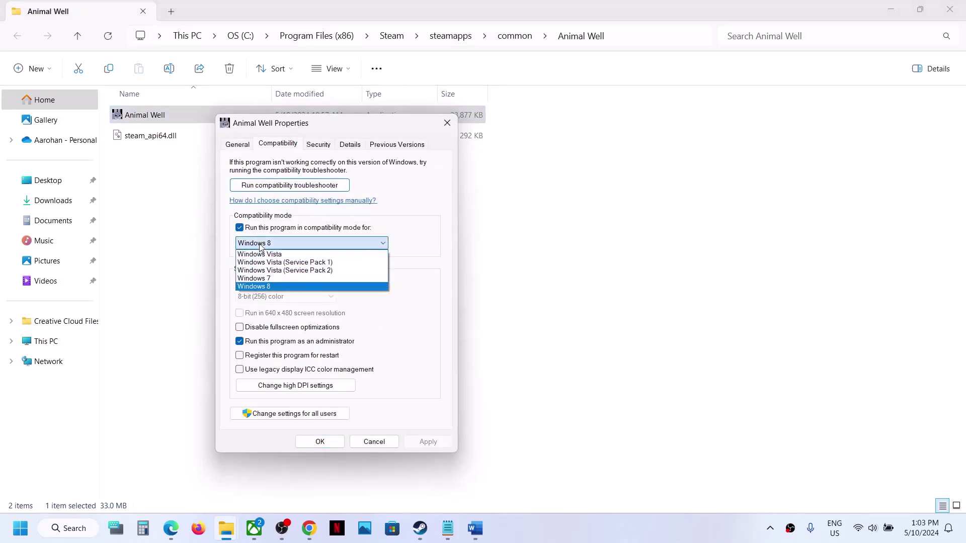
left_click(267, 280)
left_click(427, 441)
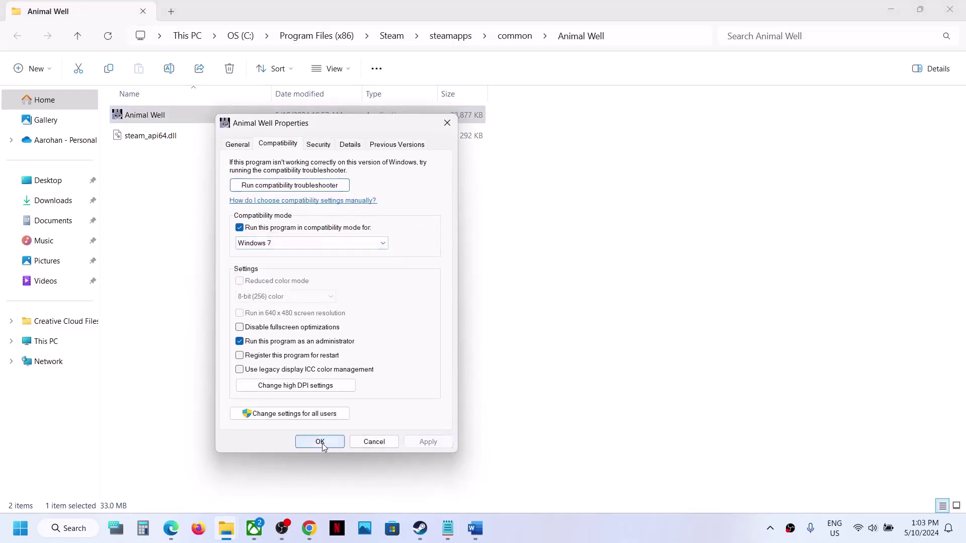
left_click(320, 441)
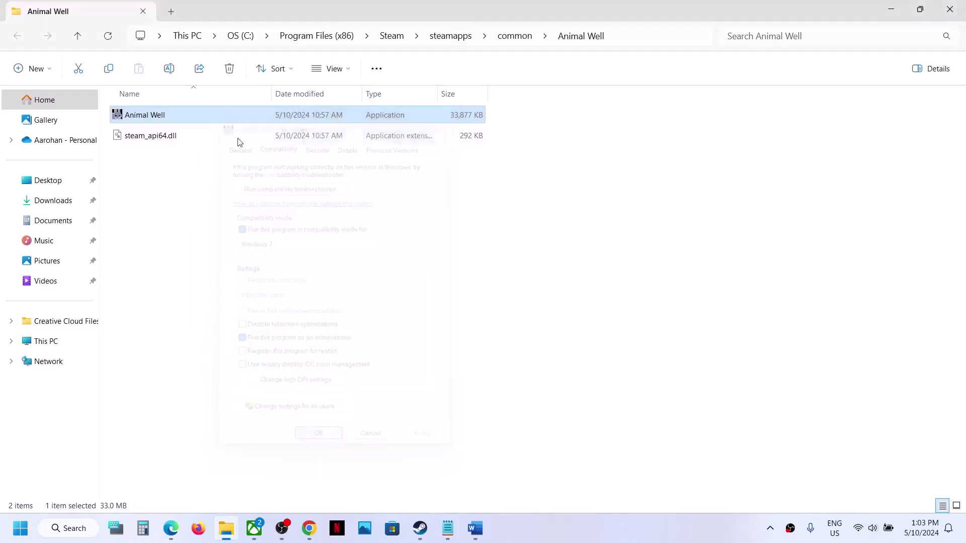
Disable fullscreen optimizations in the Animal Well application's compatibility properties, apply the change, and close the dialog.
right_click(177, 118)
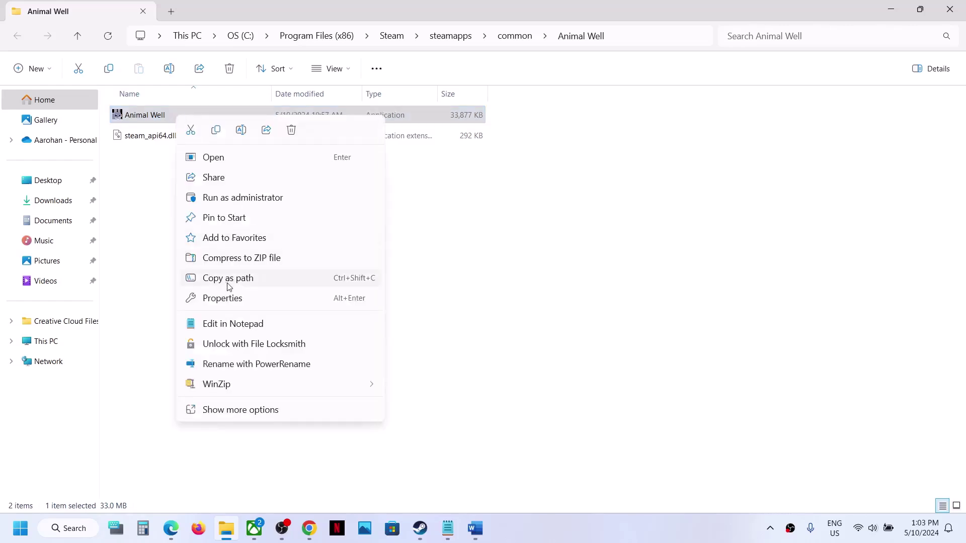
left_click(224, 298)
left_click(242, 146)
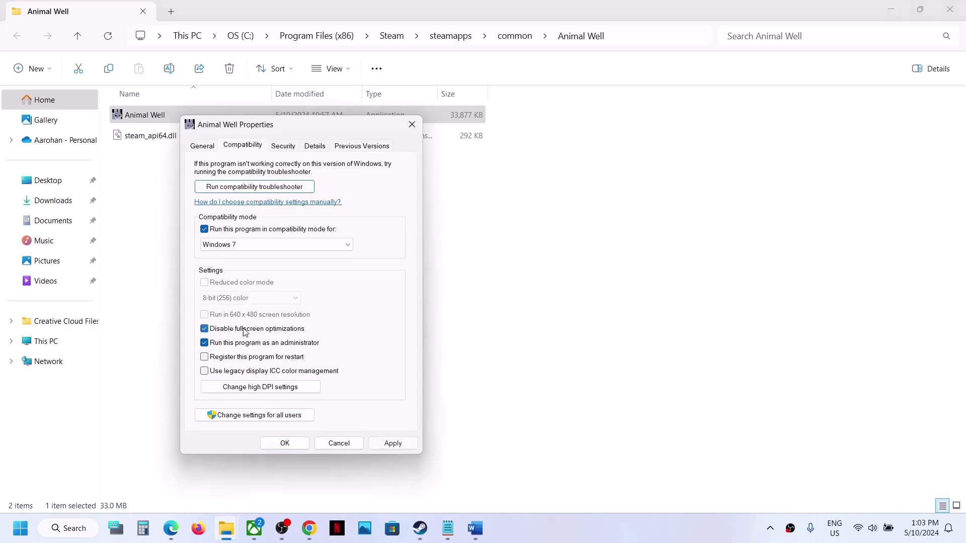
left_click(391, 443)
left_click(281, 443)
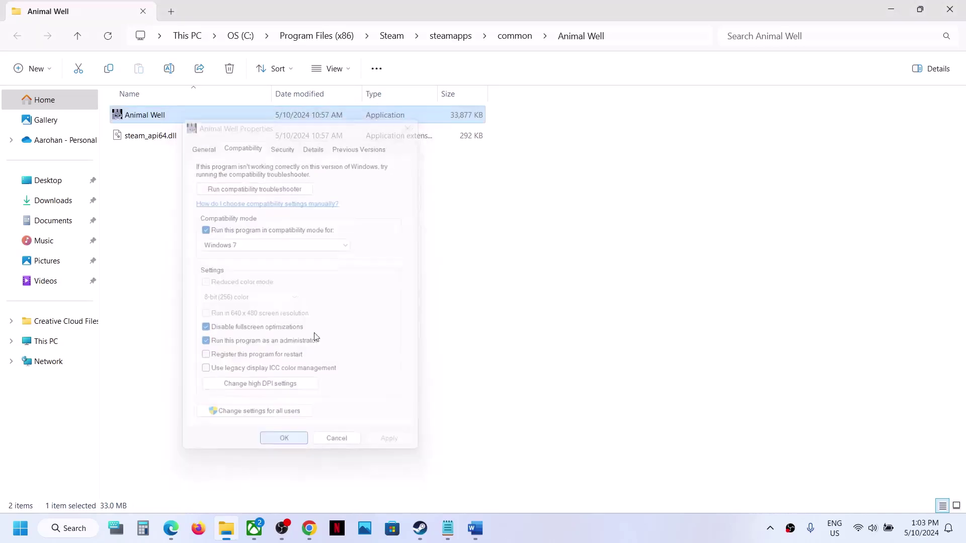
Turn off compatibility mode, disabled fullscreen optimizations and run-as-administrator for the Animal Well application, save, and close the installation folder.
right_click(179, 115)
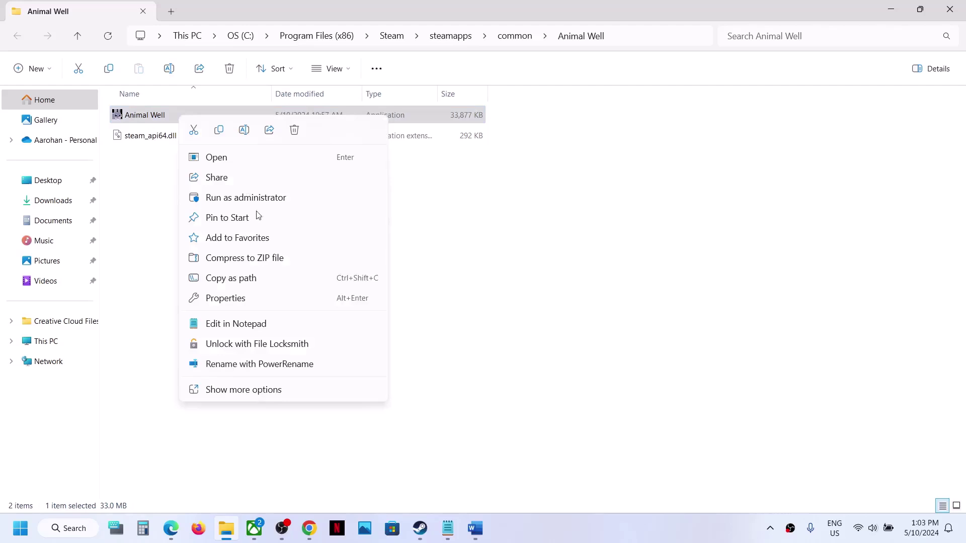
left_click(232, 301)
left_click(249, 146)
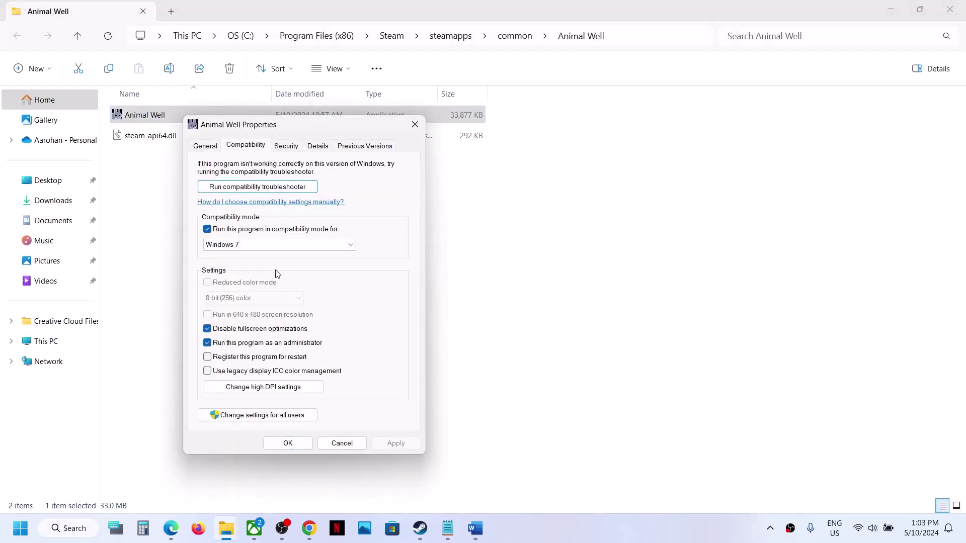
left_click(208, 230)
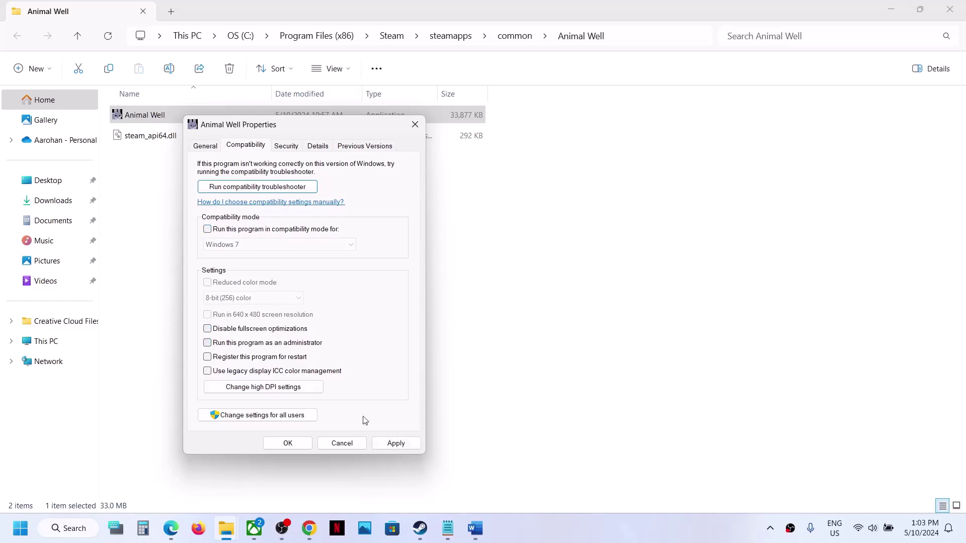
left_click(301, 444)
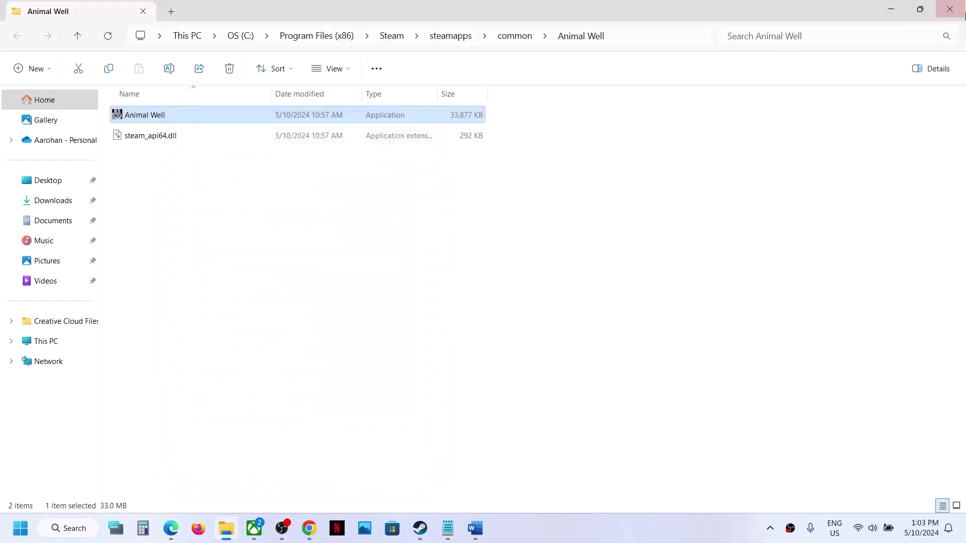
left_click(964, 15)
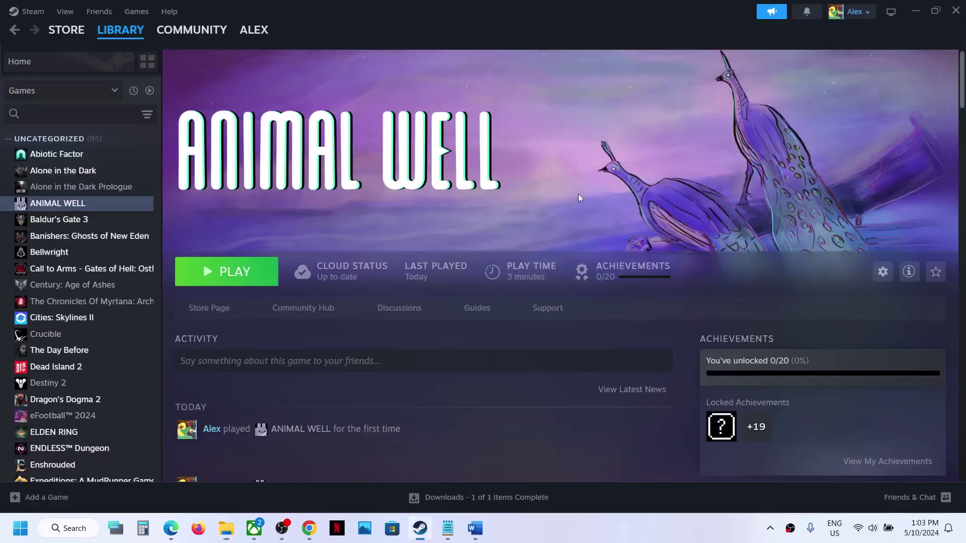
Switch to the Word notes, add the missing hyphen before dx11 in Step 3, and minimize the document.
left_click(473, 525)
scroll(385, 330, "down", 5)
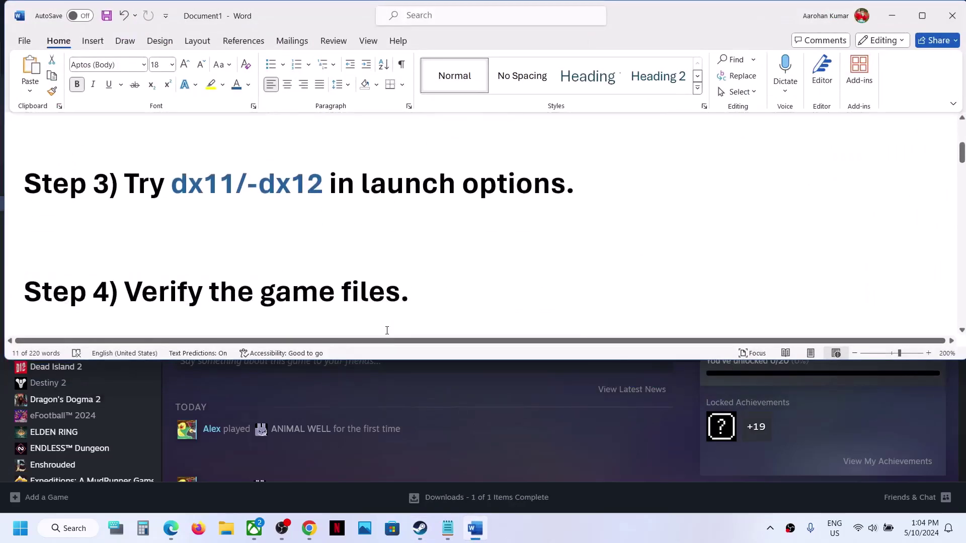
scroll(386, 330, "up", 1)
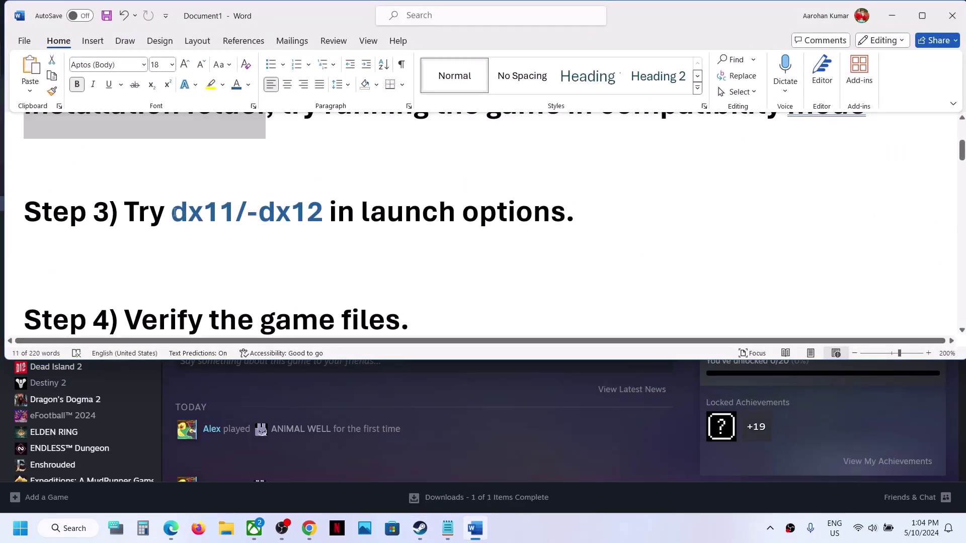
left_click(173, 213)
type("-")
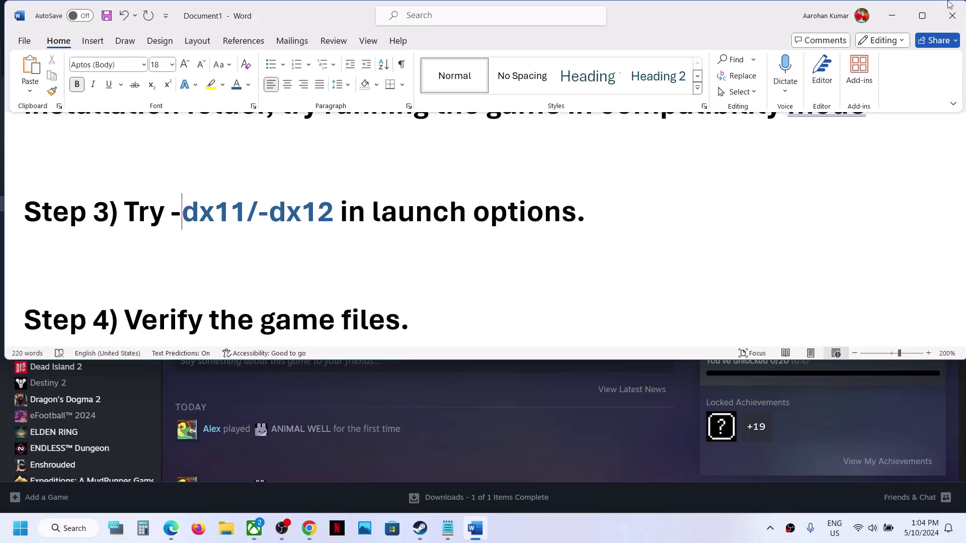
left_click(892, 16)
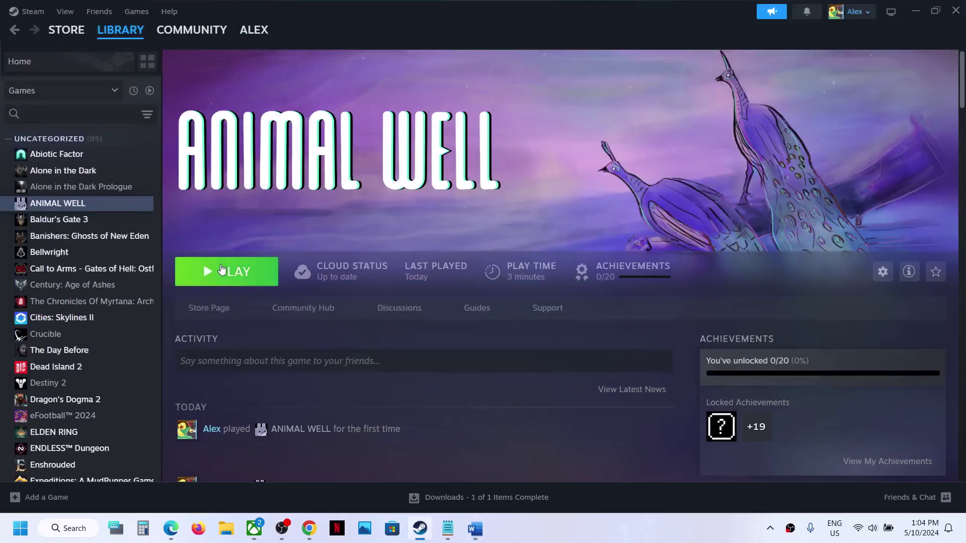
Set the launch options of ANIMAL WELL in its Steam properties to -dx11 and close the properties window.
right_click(83, 203)
left_click(144, 303)
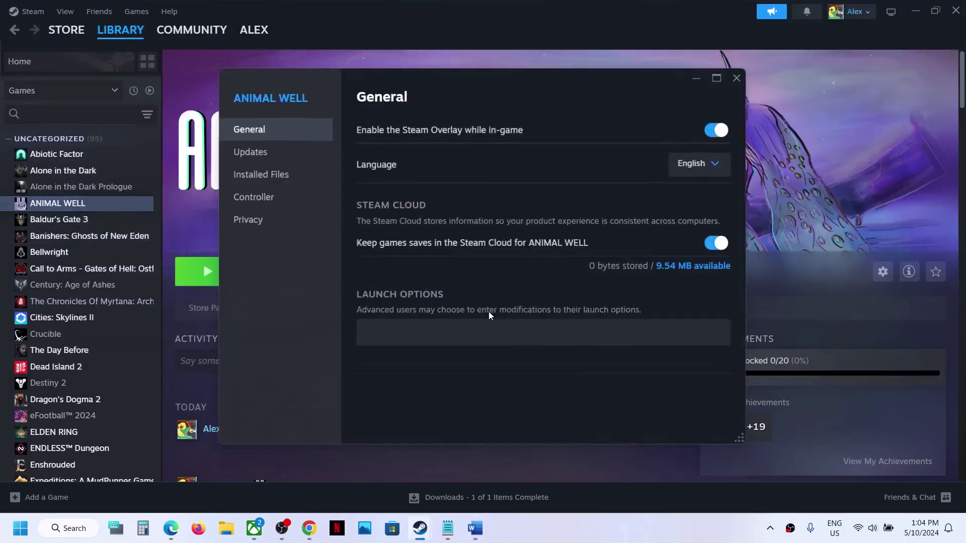
left_click(421, 323)
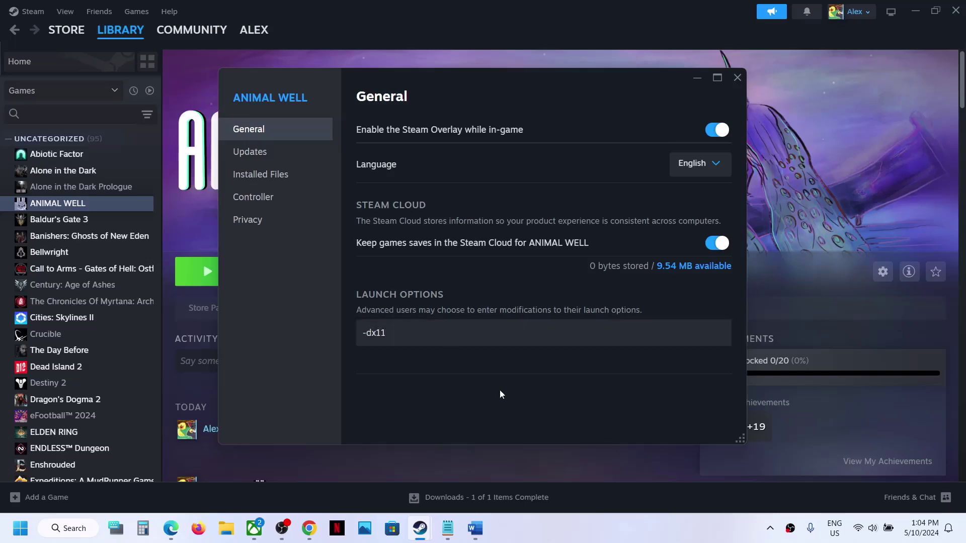
left_click(737, 77)
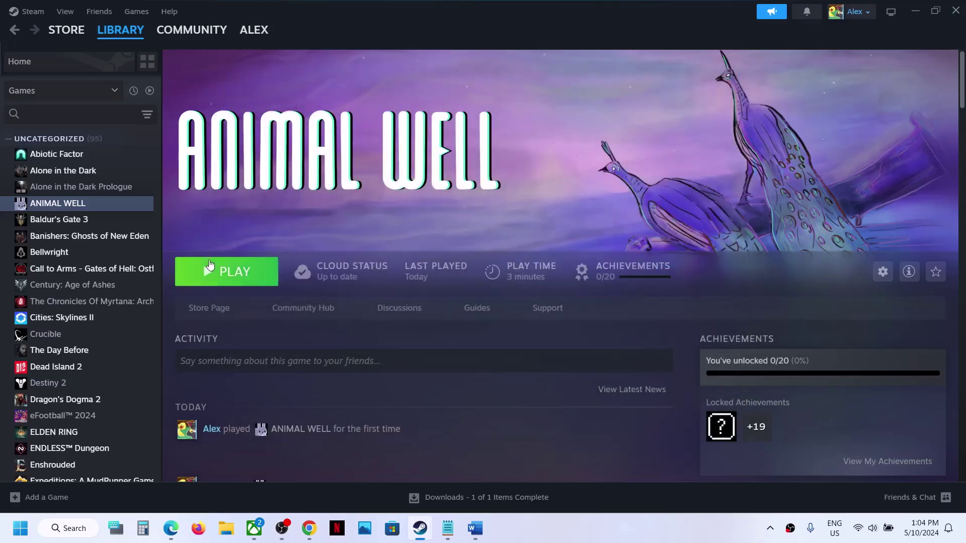
Replace the launch options of ANIMAL WELL in its Steam properties with -dx12 and close the properties window.
right_click(110, 203)
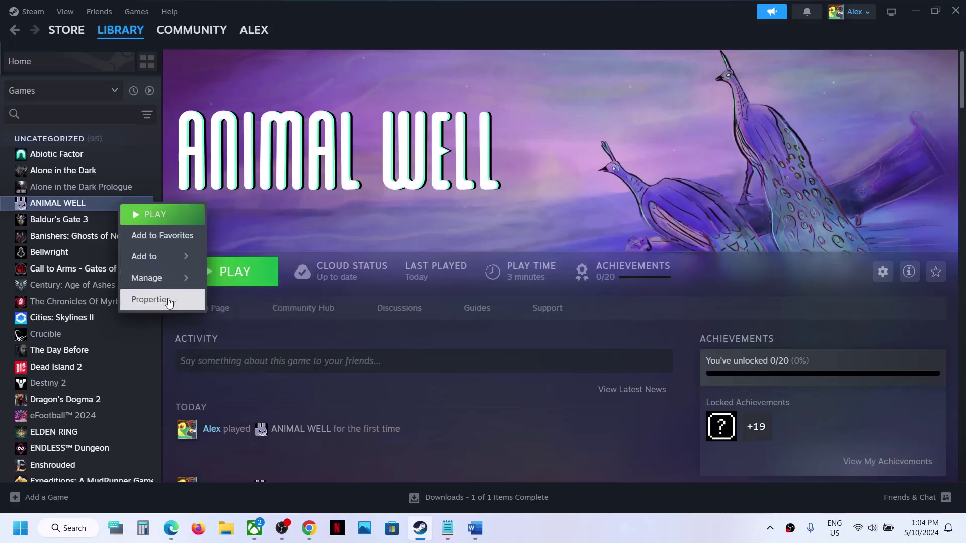
left_click(151, 300)
key("ctrl+a")
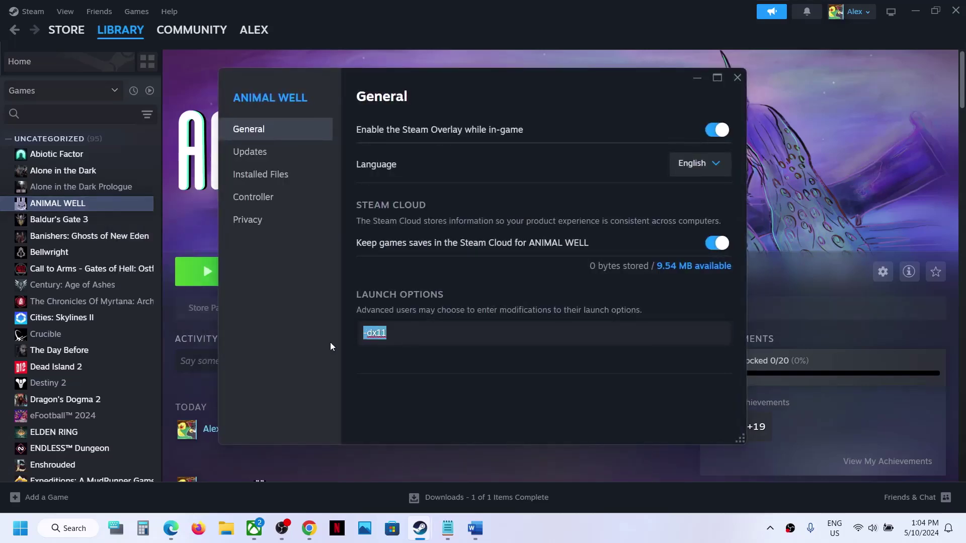
type("-dx12")
left_click(395, 357)
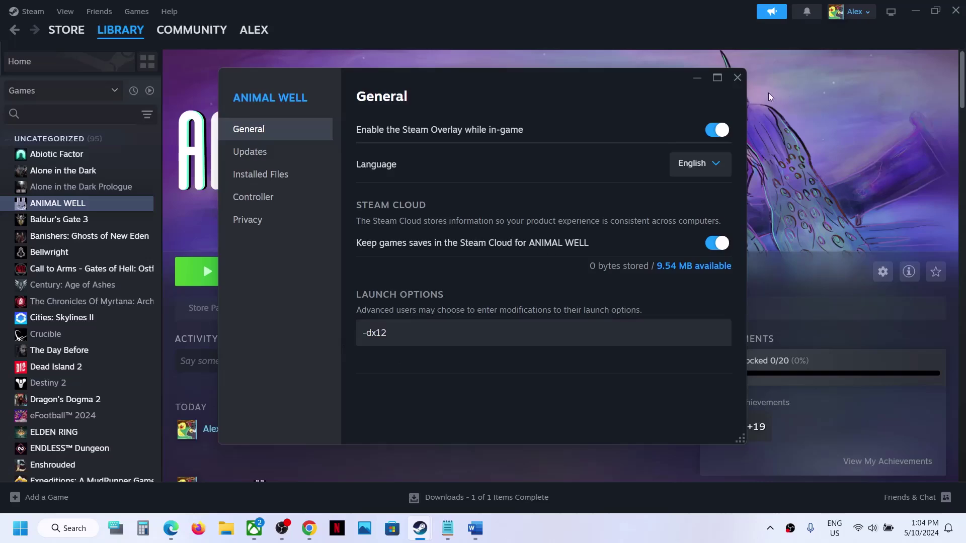
left_click(737, 77)
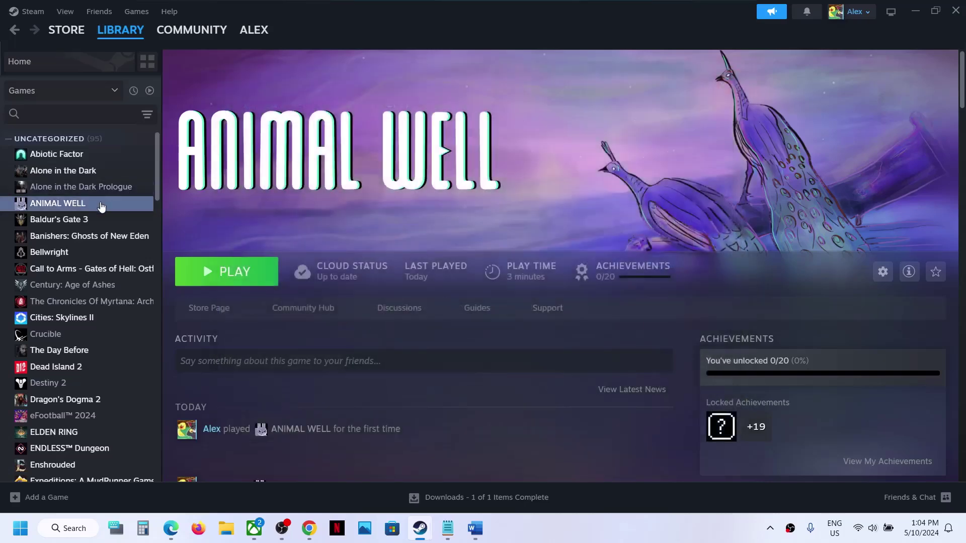
Clear the launch options of ANIMAL WELL in its Steam properties and close the properties window.
right_click(101, 206)
left_click(150, 300)
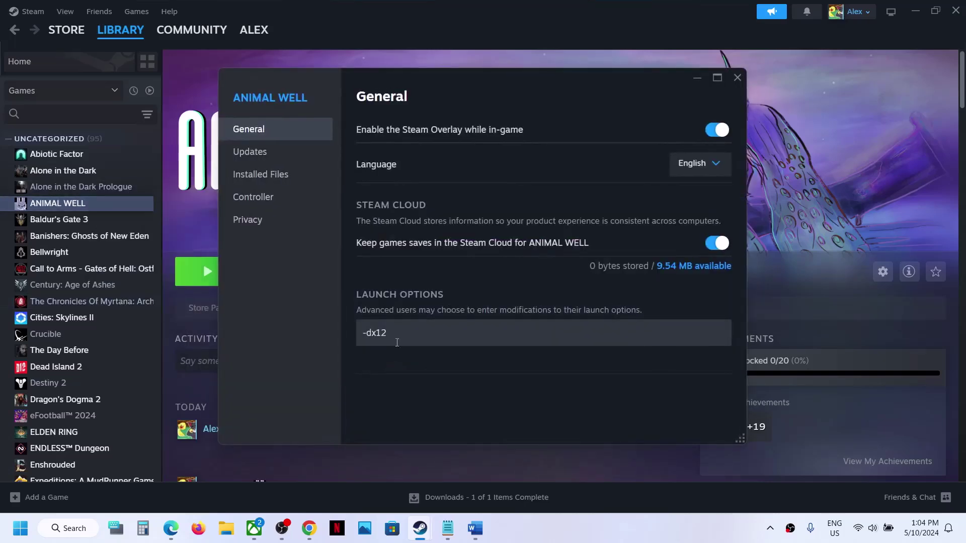
left_click_drag(396, 342, 310, 349)
key("BackSpace")
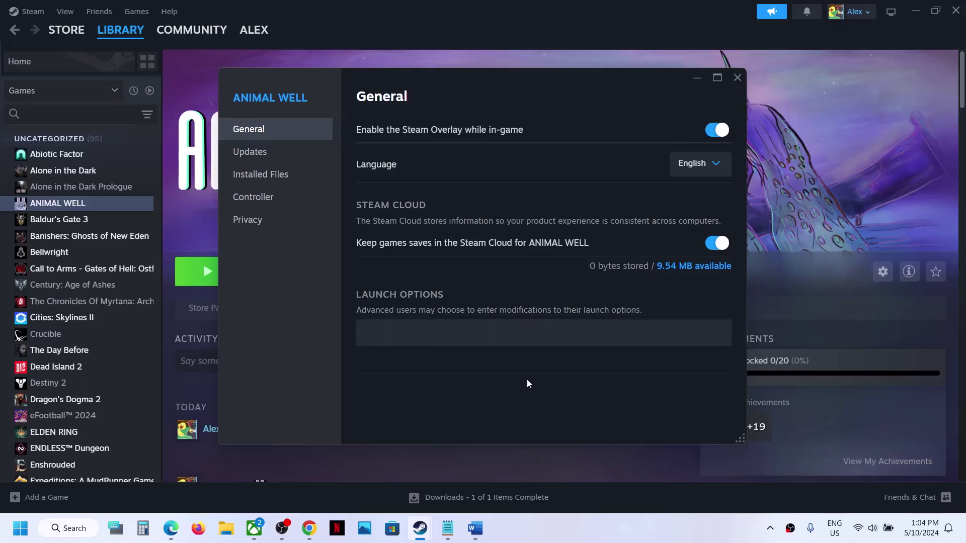
left_click(737, 77)
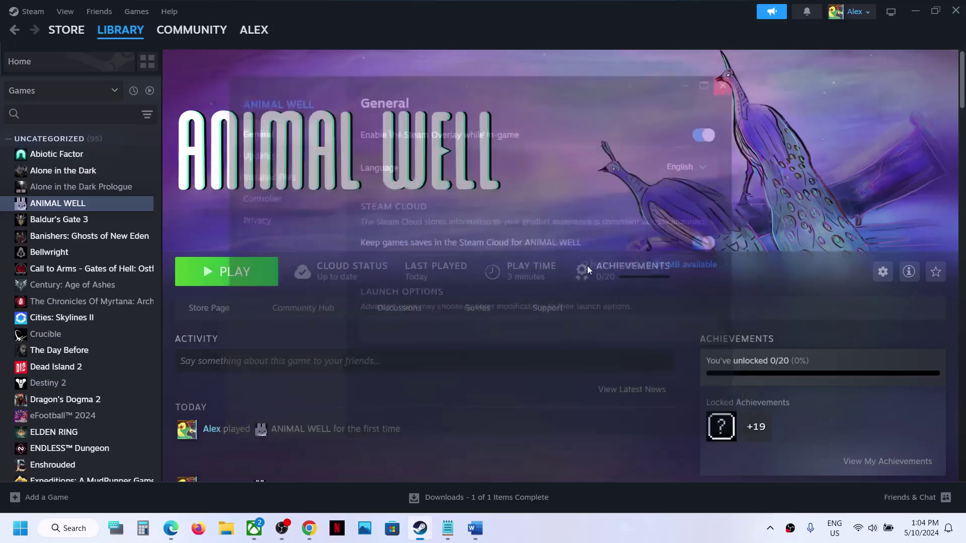
Switch to the Word notes, highlight the Step 4 text on verifying the game files, and return to Steam.
left_click(476, 528)
scroll(398, 280, "down", 2)
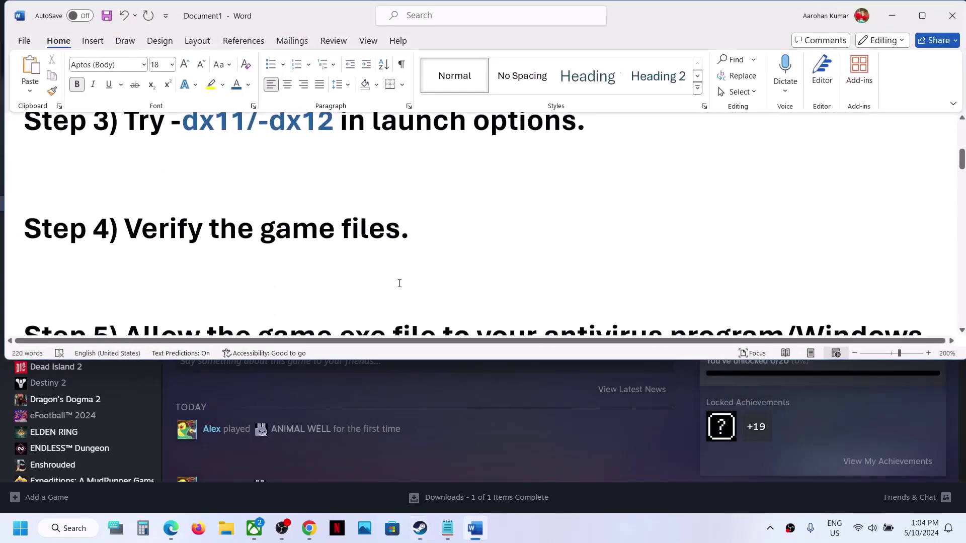
left_click_drag(150, 211, 35, 277)
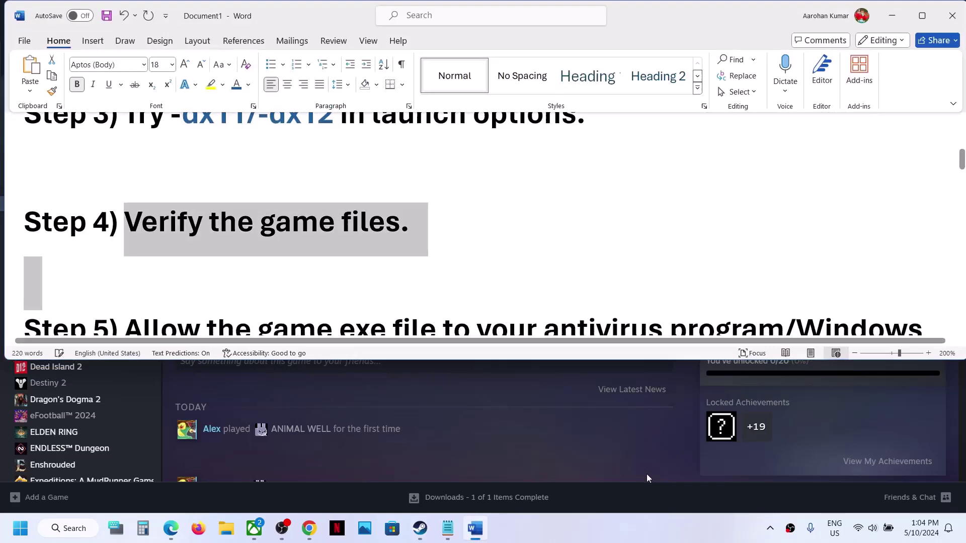
left_click(565, 437)
Verify the integrity of ANIMAL WELL's installed game files from its Steam properties and close the properties window.
right_click(87, 209)
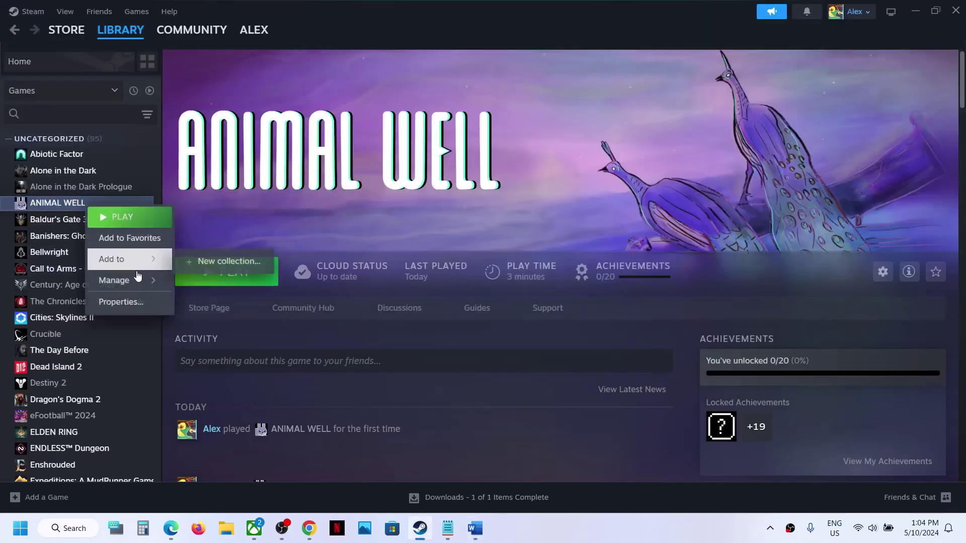
left_click(119, 299)
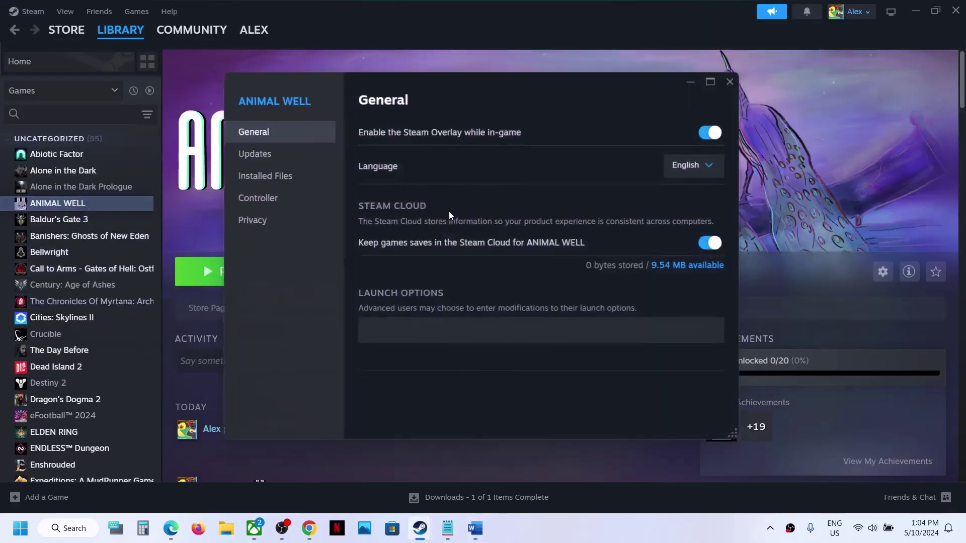
left_click(281, 179)
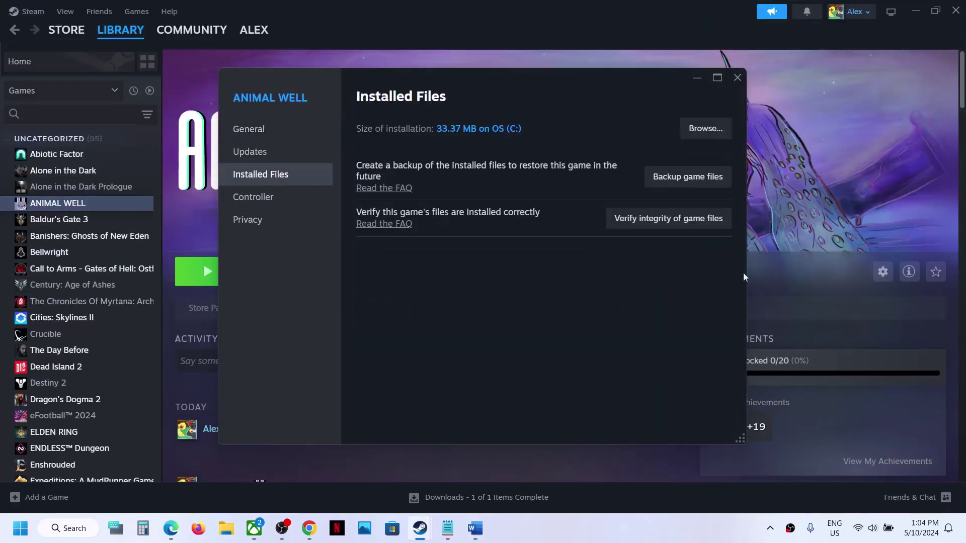
left_click(658, 223)
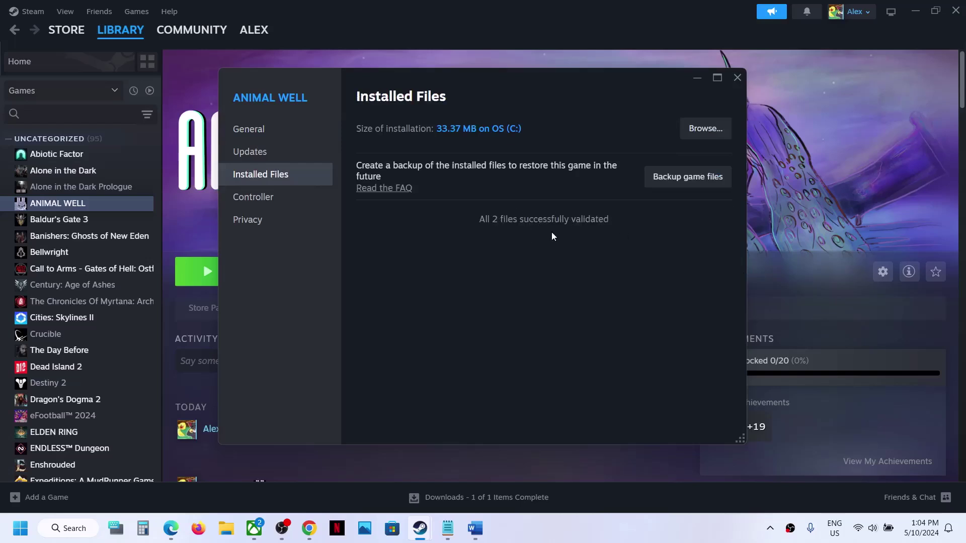
left_click(733, 78)
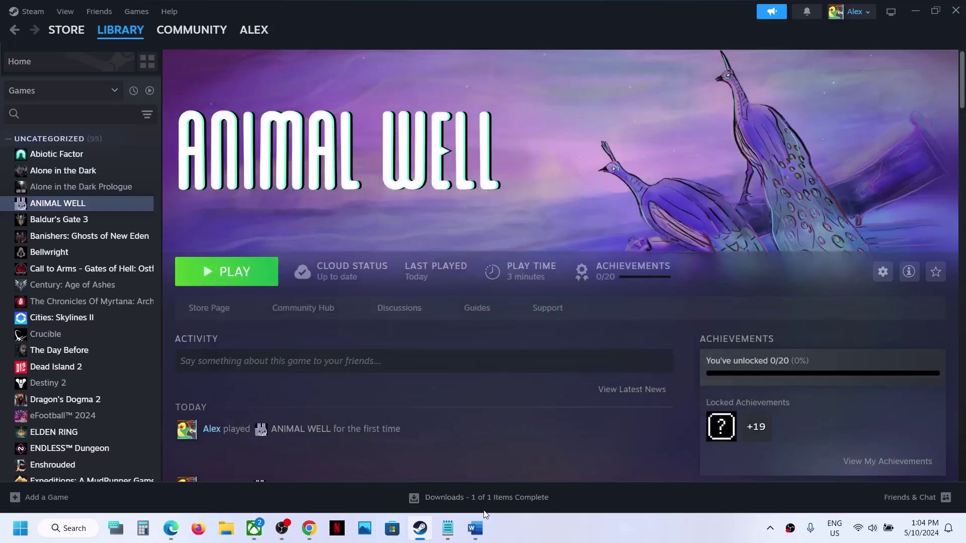
Switch to the Word notes and highlight the Step 5 text on allowing the game exe through antivirus and firewall.
left_click(475, 529)
scroll(358, 271, "down", 3)
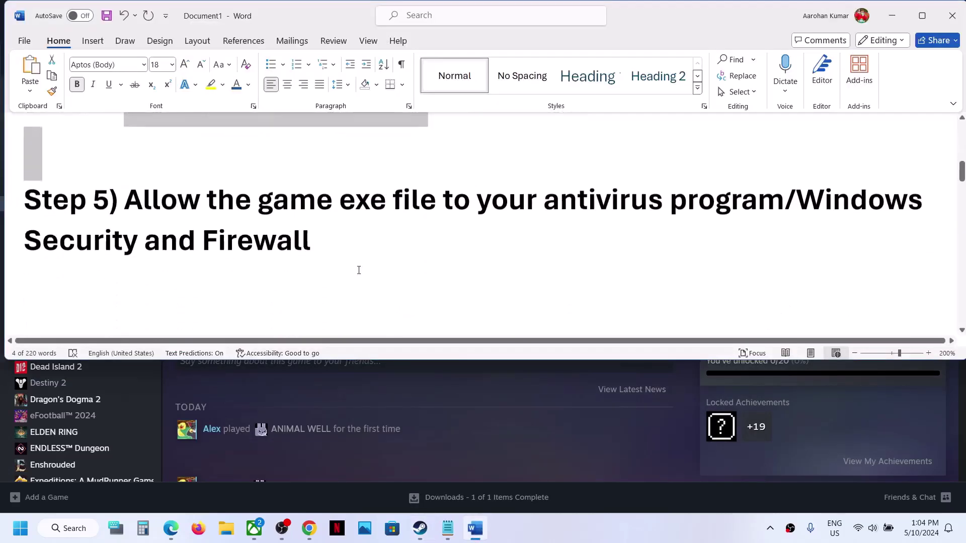
left_click_drag(142, 198, 327, 240)
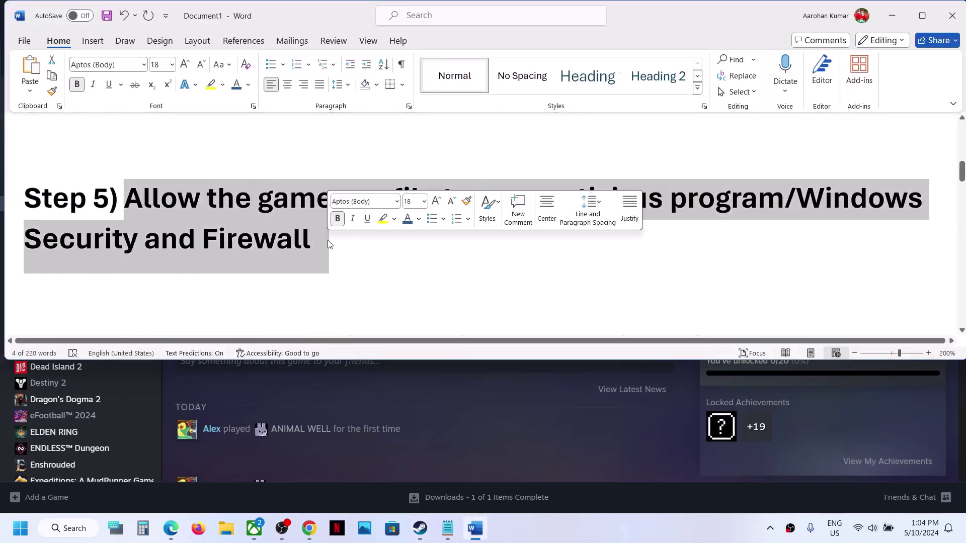
left_click(346, 257)
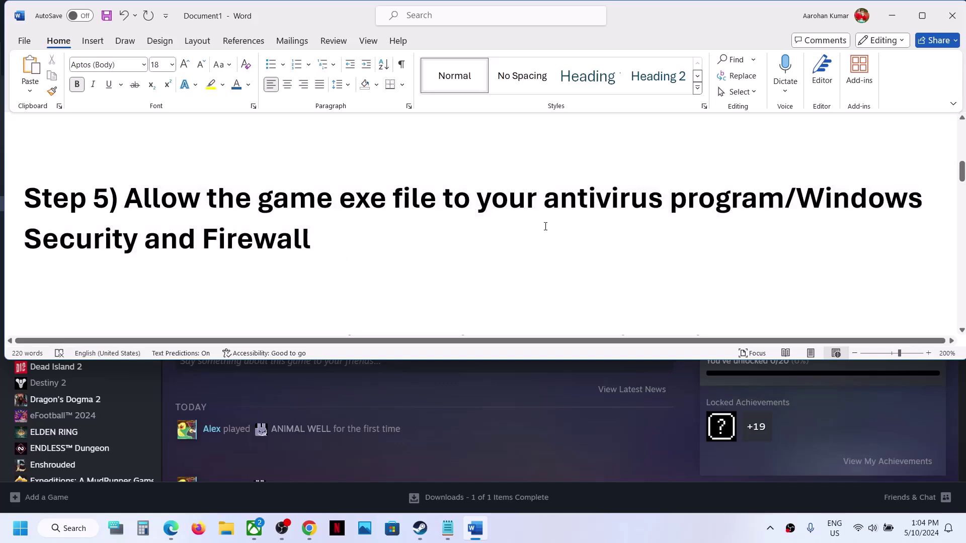
left_click_drag(522, 202, 703, 214)
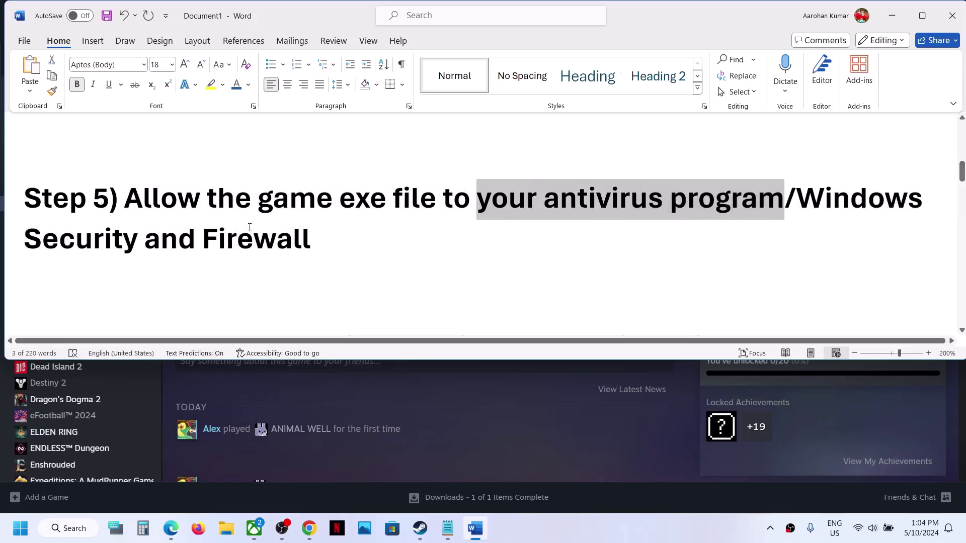
left_click(248, 229)
Open Virus & threat protection from the Windows Security page of the Privacy & security settings.
left_click(19, 528)
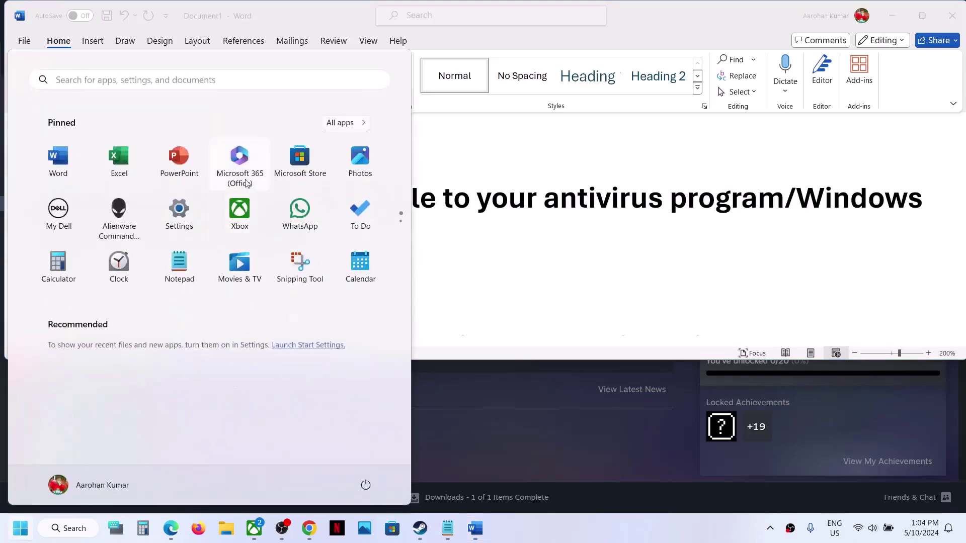
left_click(180, 214)
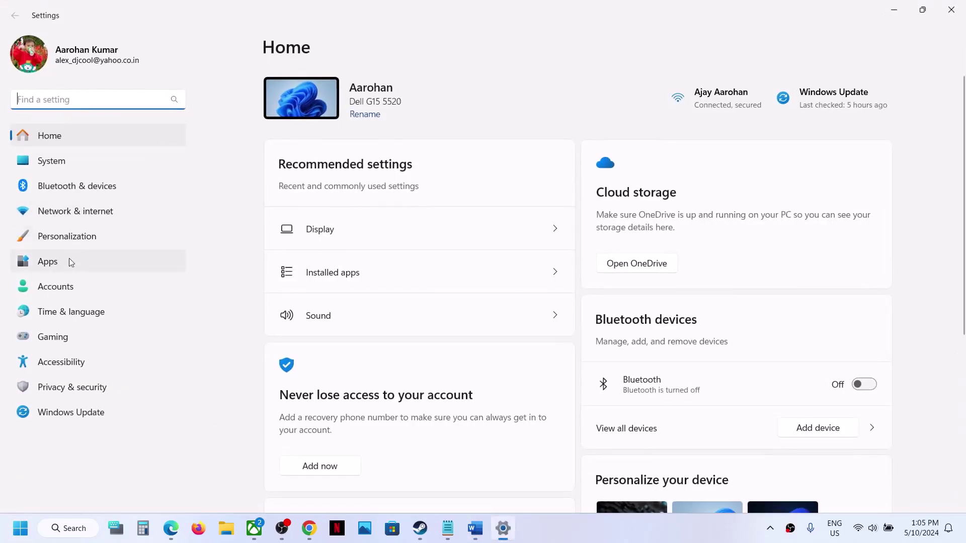
left_click(110, 392)
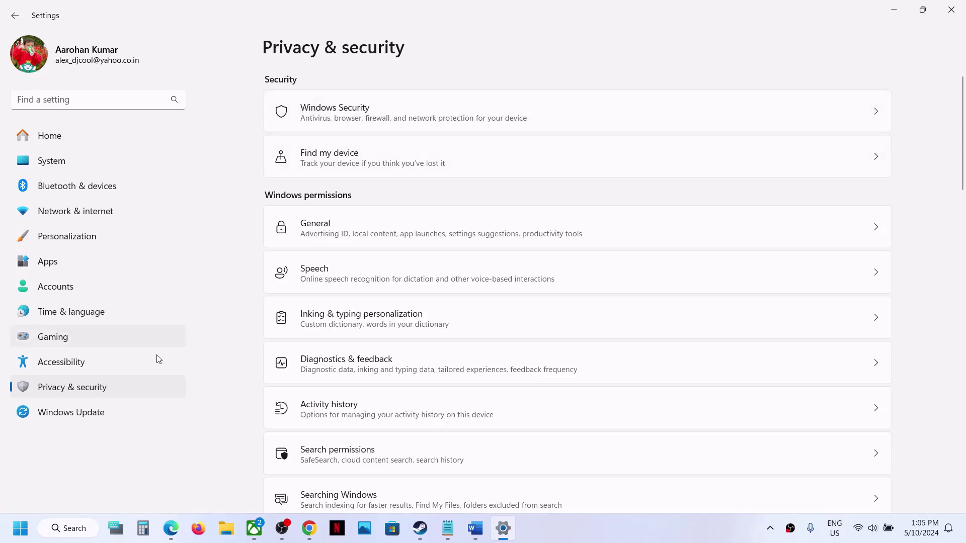
left_click(364, 117)
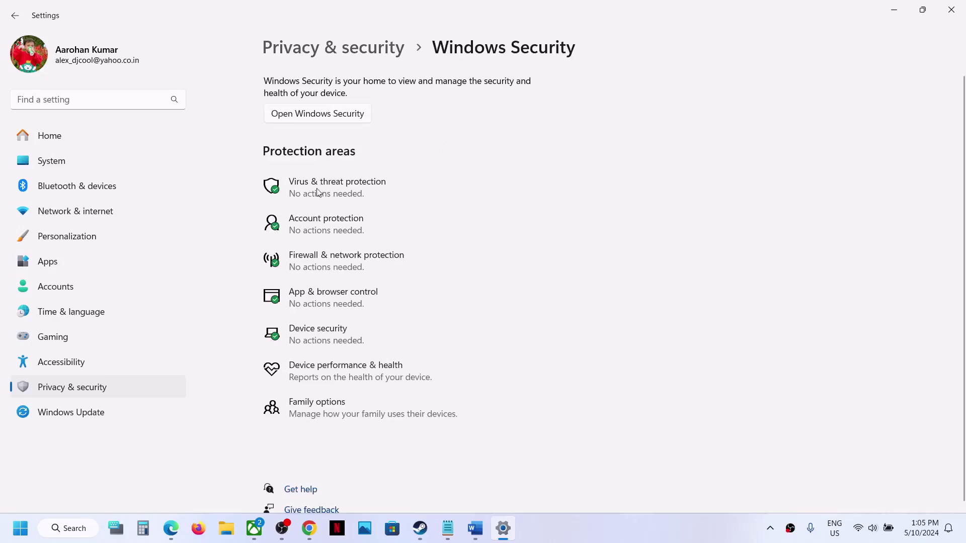
left_click(318, 193)
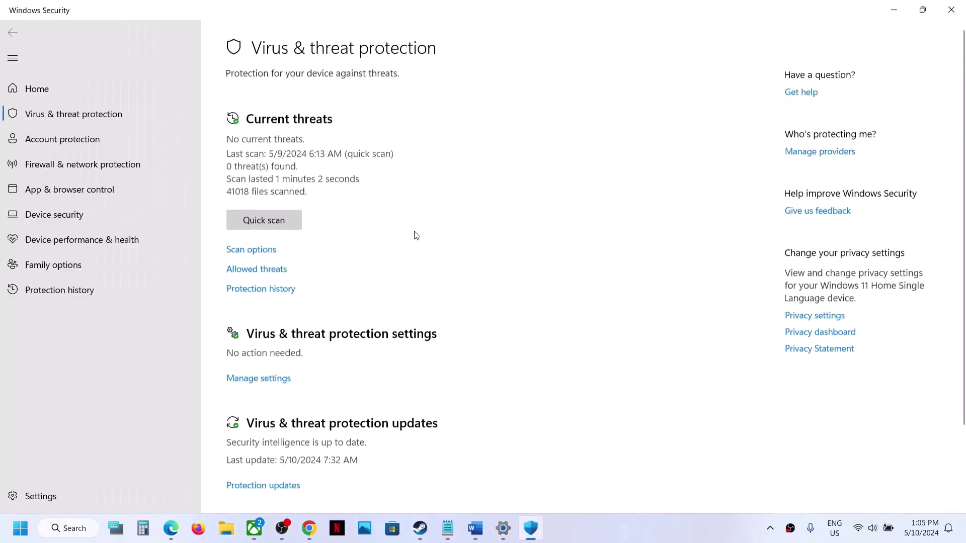
Open the list of apps allowed through Controlled folder access under ransomware protection, granting Windows Security permission to make changes.
scroll(416, 234, "down", 3)
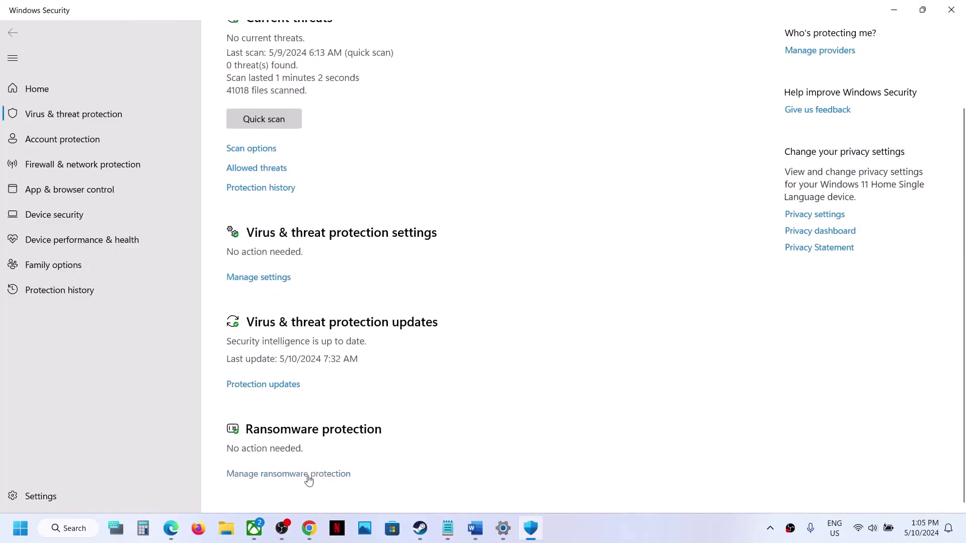
left_click(310, 474)
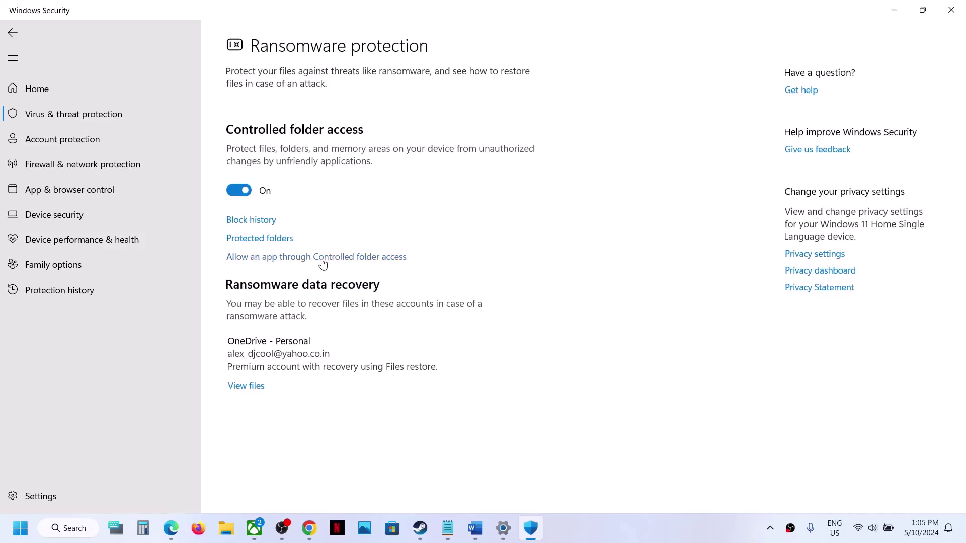
left_click(338, 261)
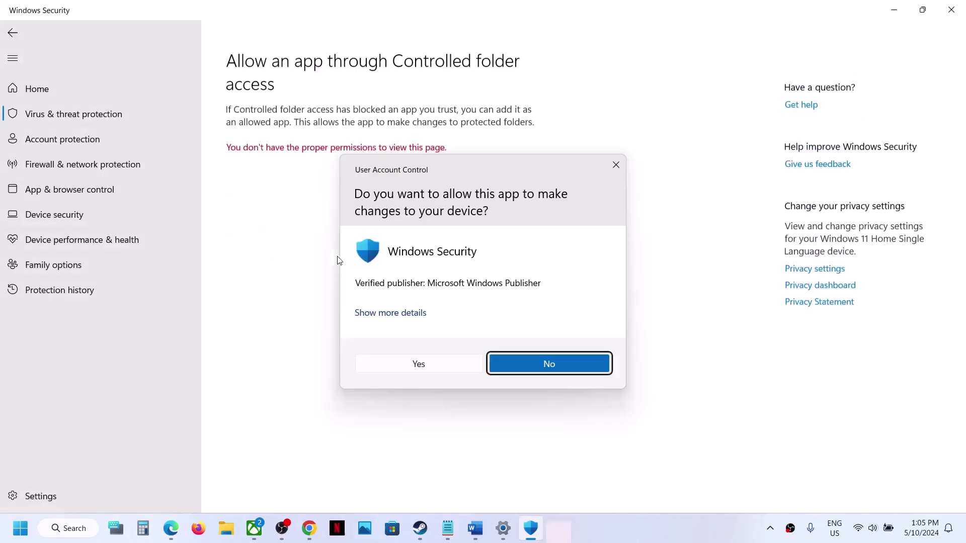
left_click(422, 364)
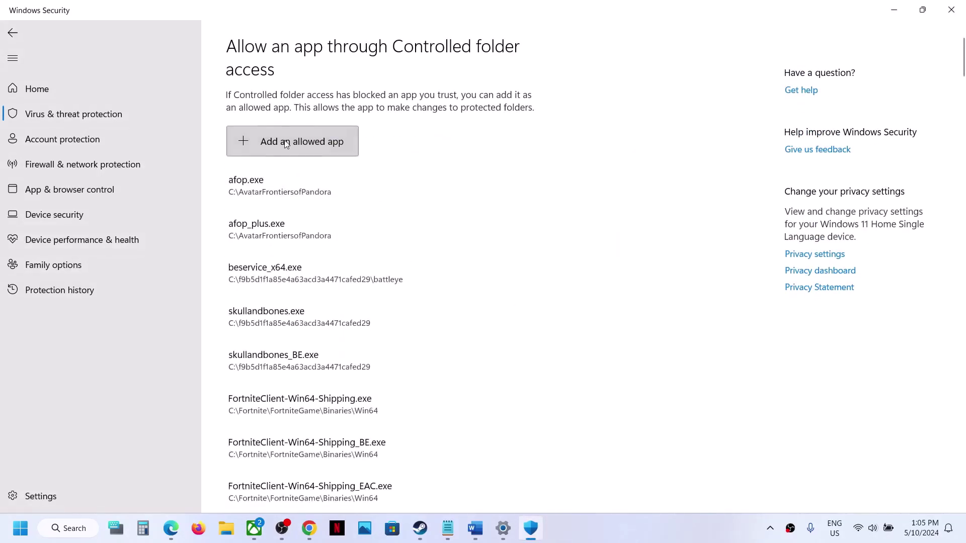
Start adding an allowed app and browse to the folder C:\Program Files (x86)\Steam.
left_click(272, 142)
left_click(285, 192)
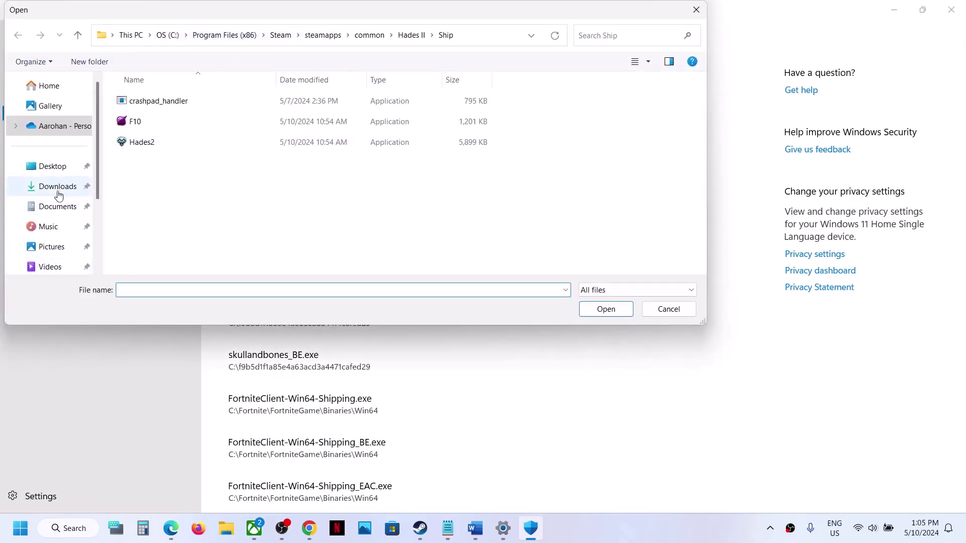
scroll(83, 195, "down", 2)
left_click(42, 222)
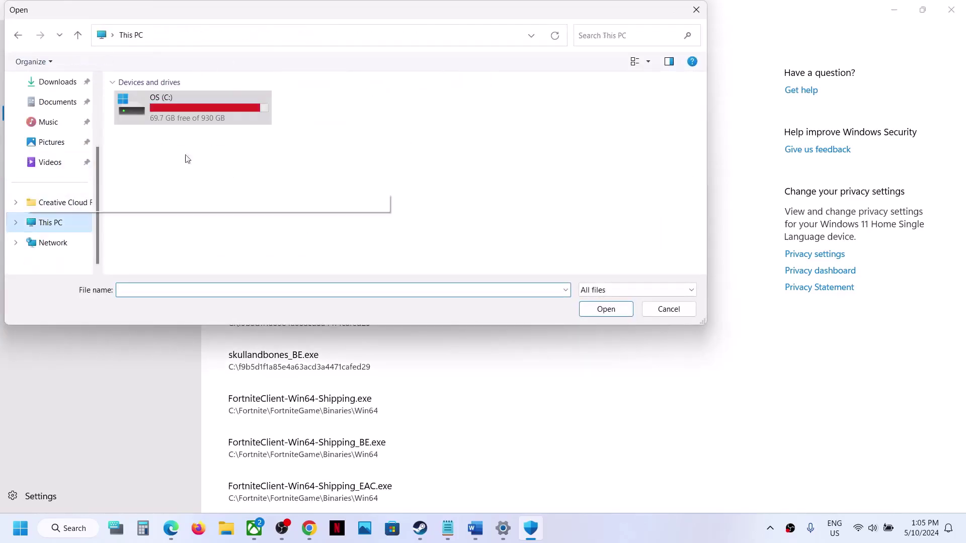
double_click(198, 115)
scroll(198, 119, "down", 4)
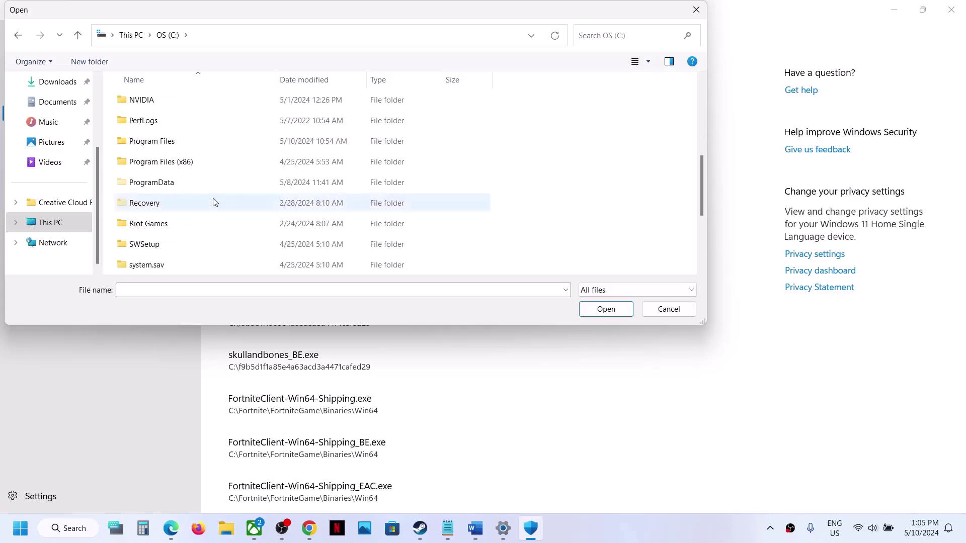
left_click(180, 165)
double_click(180, 169)
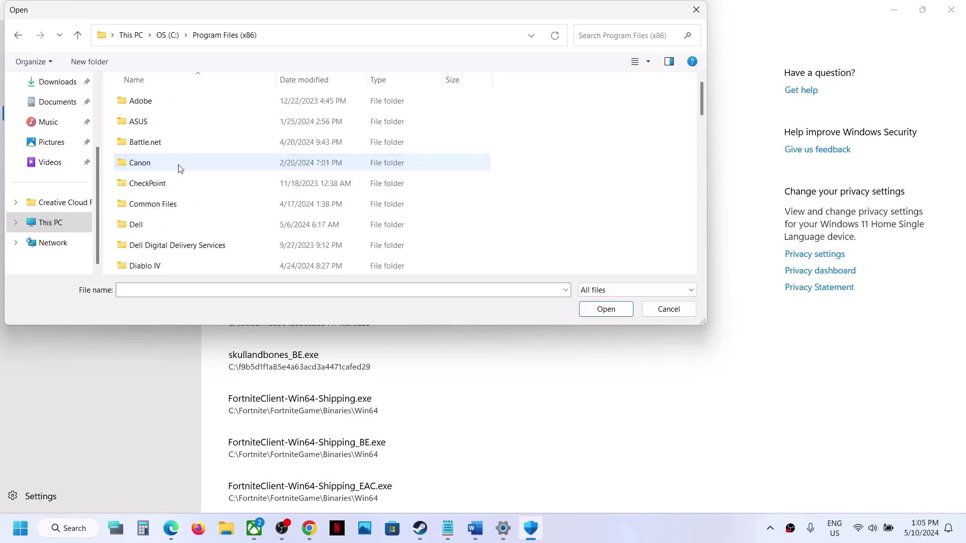
scroll(178, 168, "down", 3)
scroll(163, 177, "down", 6)
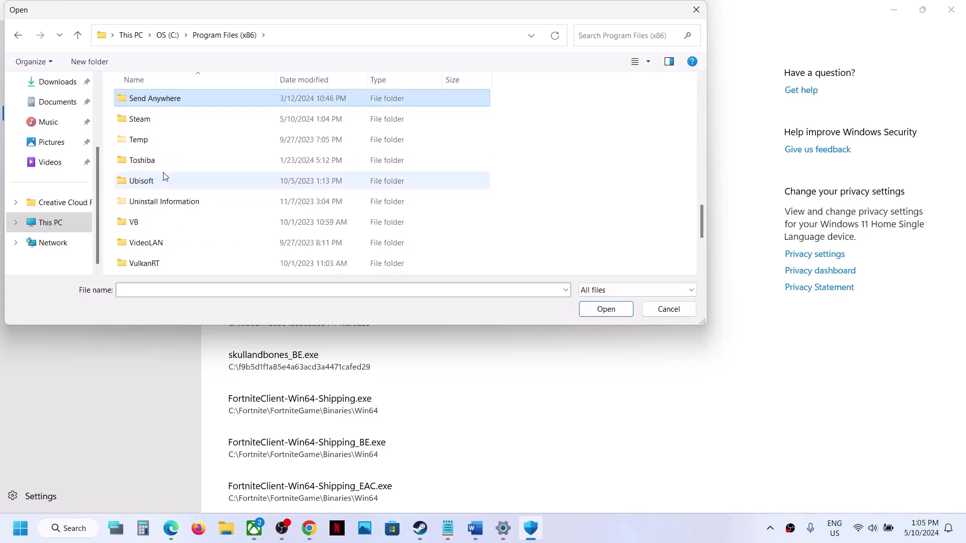
left_click(151, 127)
double_click(152, 128)
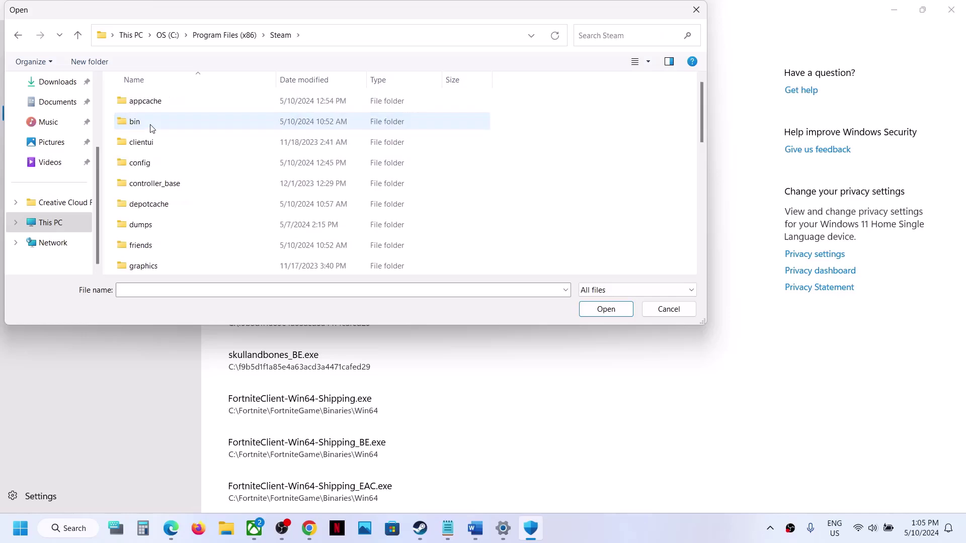
Add the Animal Well application from steamapps\common\Animal Well as an allowed app for Controlled folder access.
type("steam")
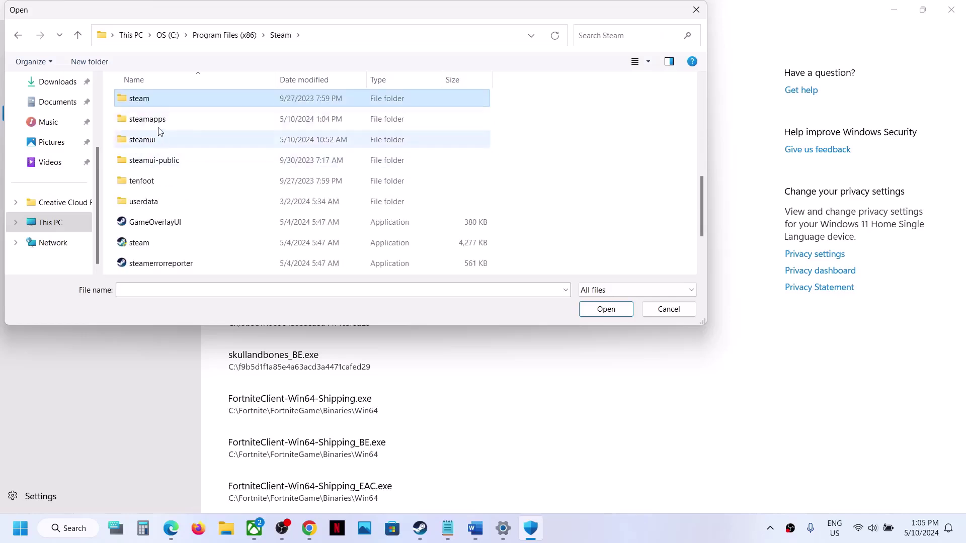
left_click(159, 122)
double_click(168, 121)
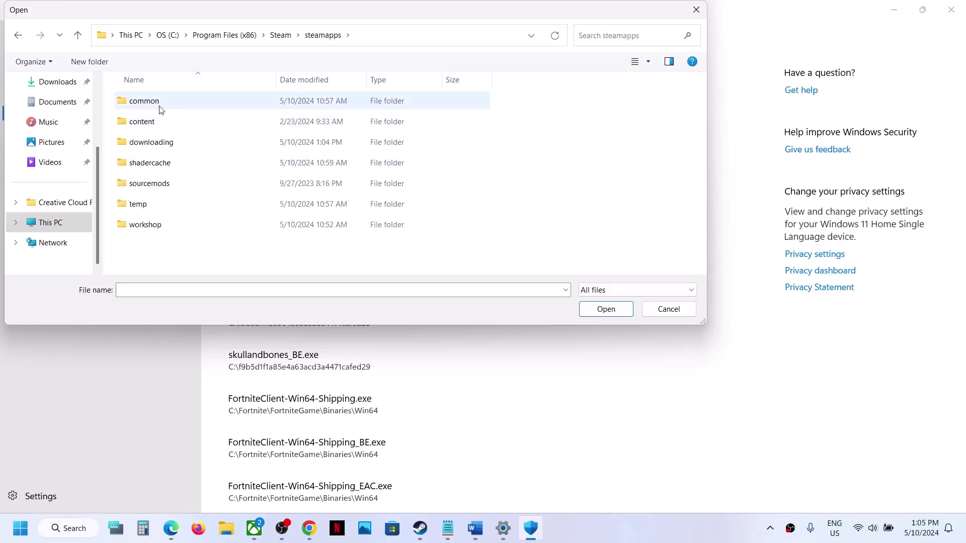
double_click(158, 103)
left_click(158, 125)
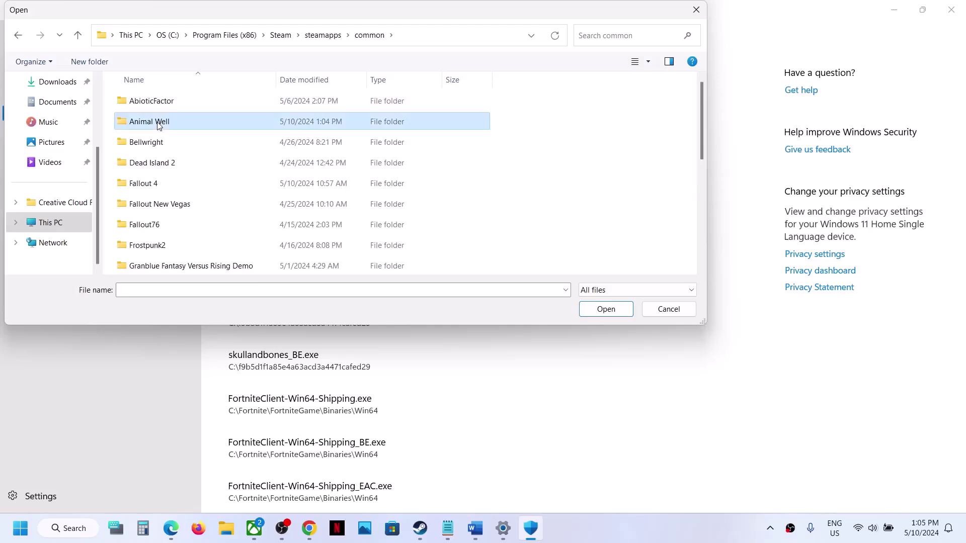
double_click(171, 123)
left_click(167, 105)
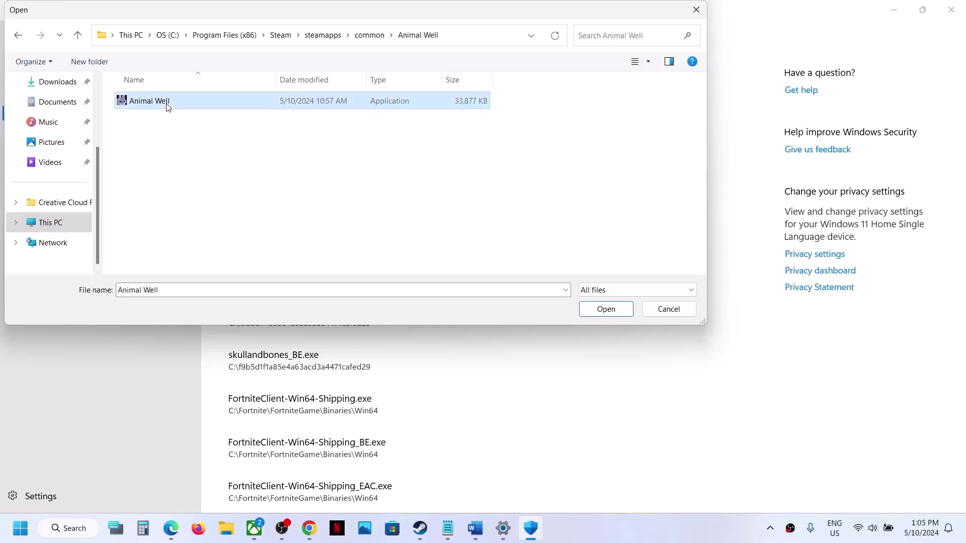
left_click(604, 308)
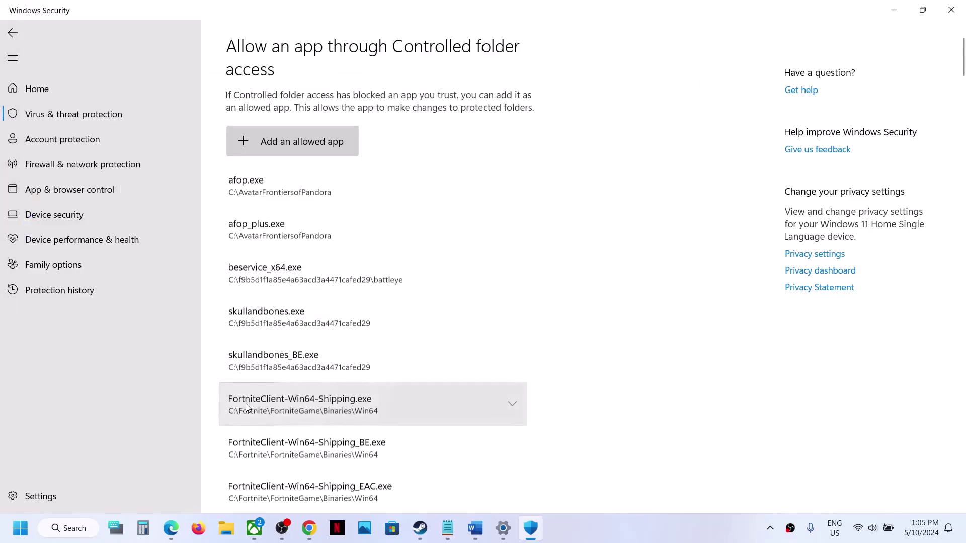
Open Control Panel and go to the apps allowed through Windows Defender Firewall under System and Security.
left_click(20, 528)
type("control")
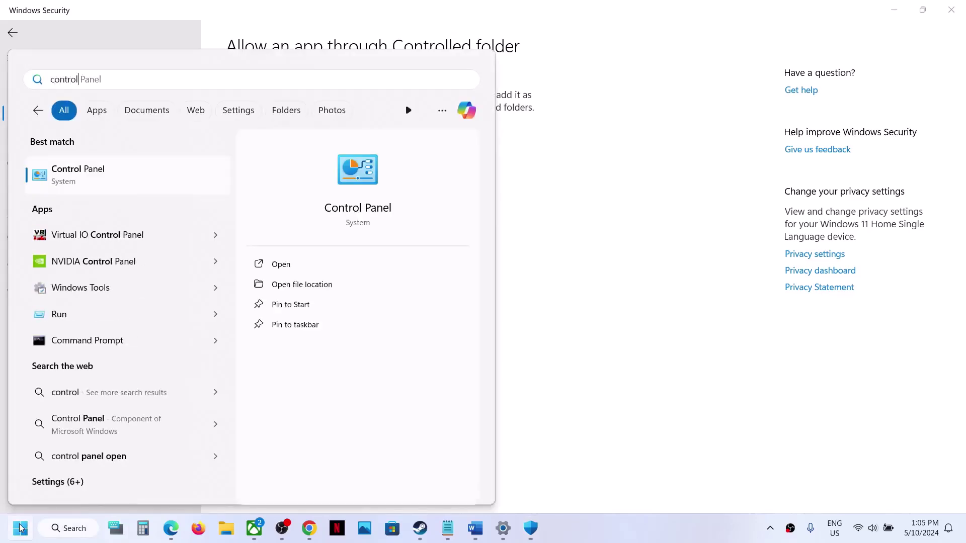
key("Return")
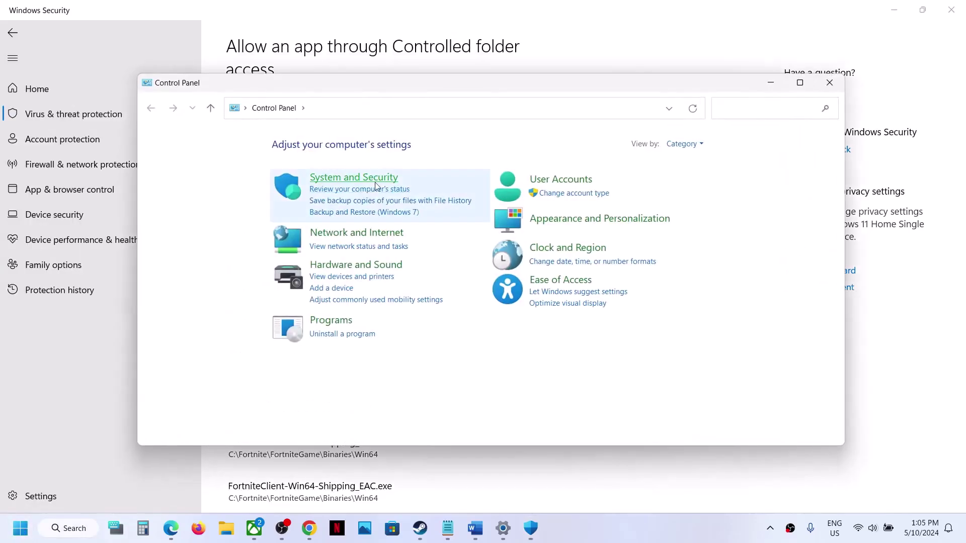
left_click(369, 180)
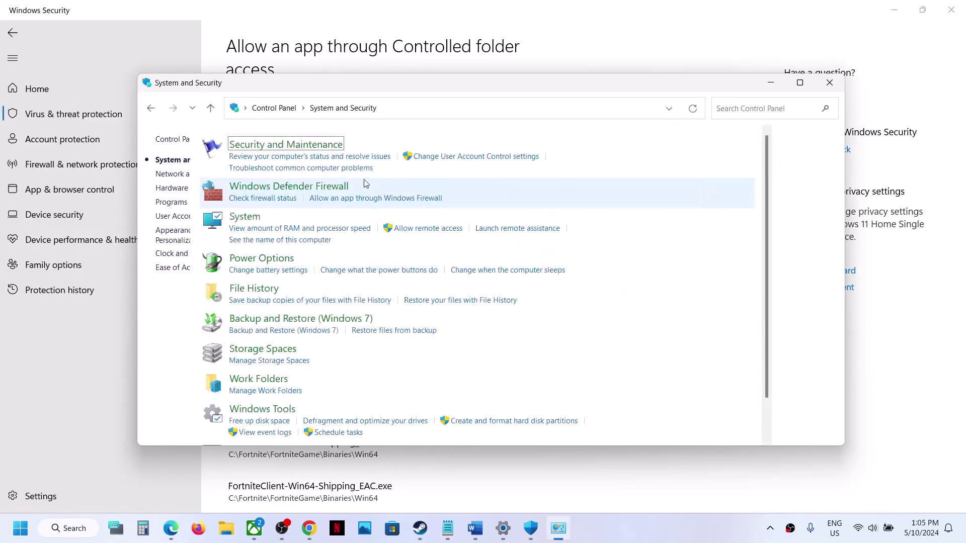
left_click(361, 190)
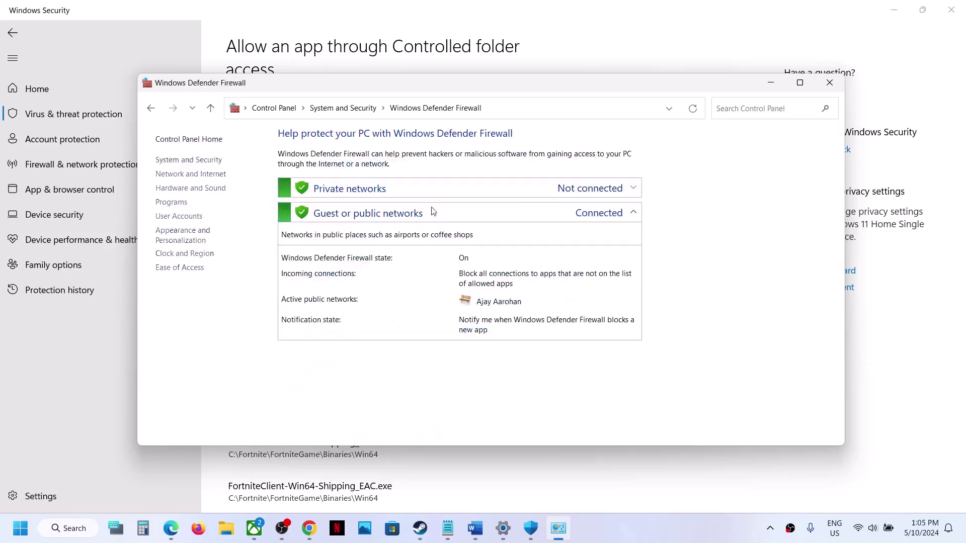
left_click(219, 176)
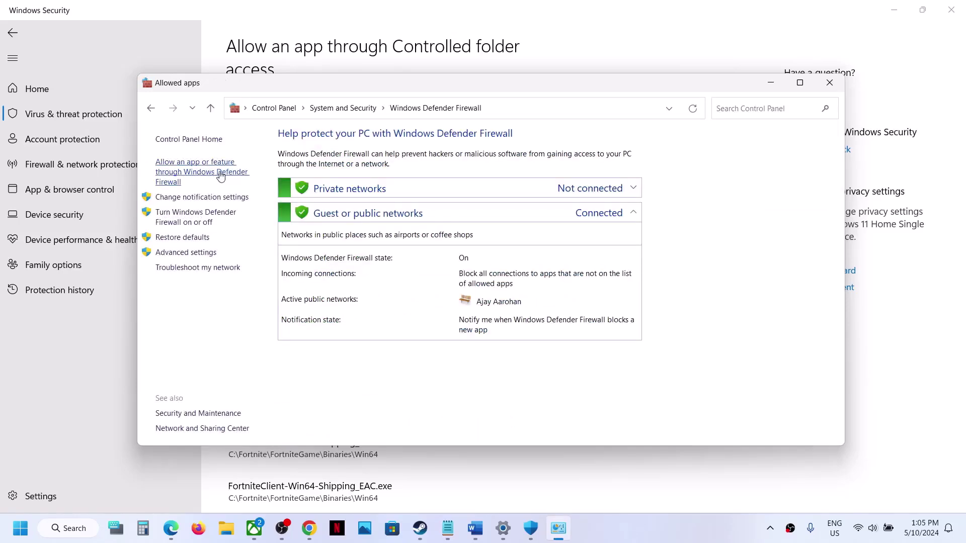
Enable changes to the firewall's allowed apps, start allowing another app and browse to the folder steamapps\common\Animal Well.
left_click(640, 175)
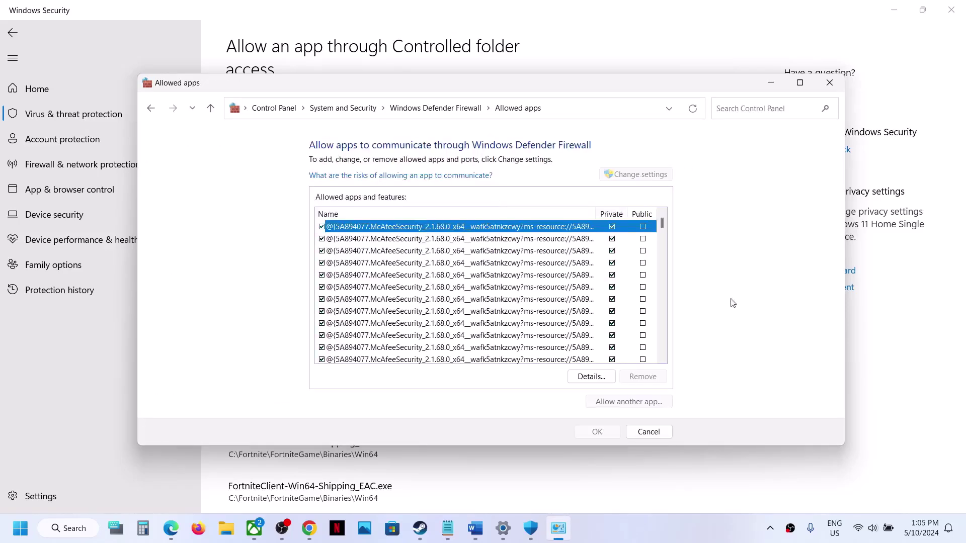
left_click(636, 402)
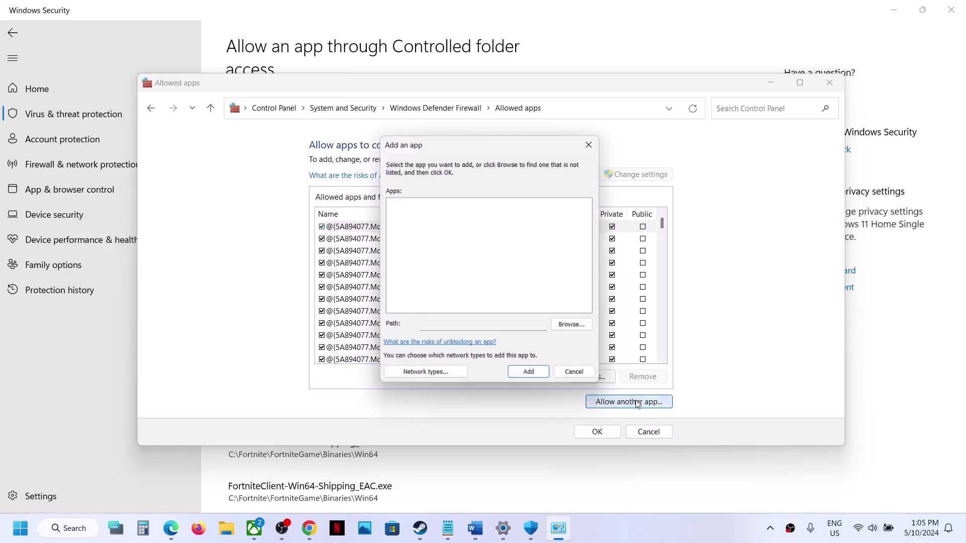
left_click(571, 324)
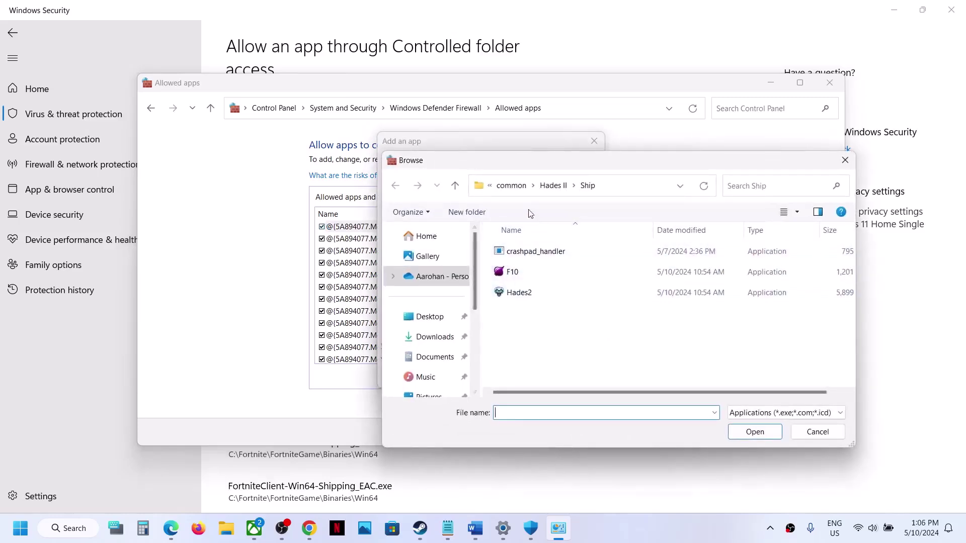
left_click(511, 185)
scroll(537, 302, "up", 2)
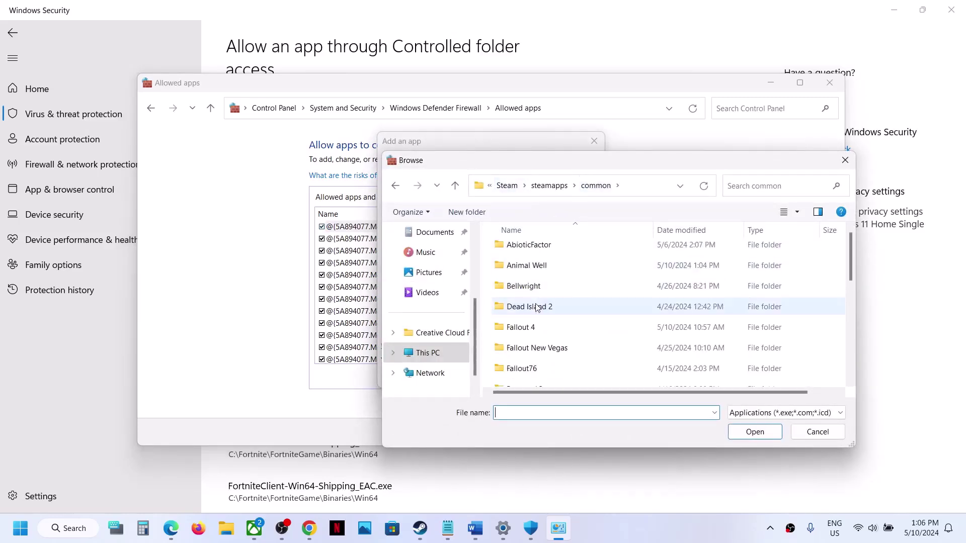
double_click(537, 277)
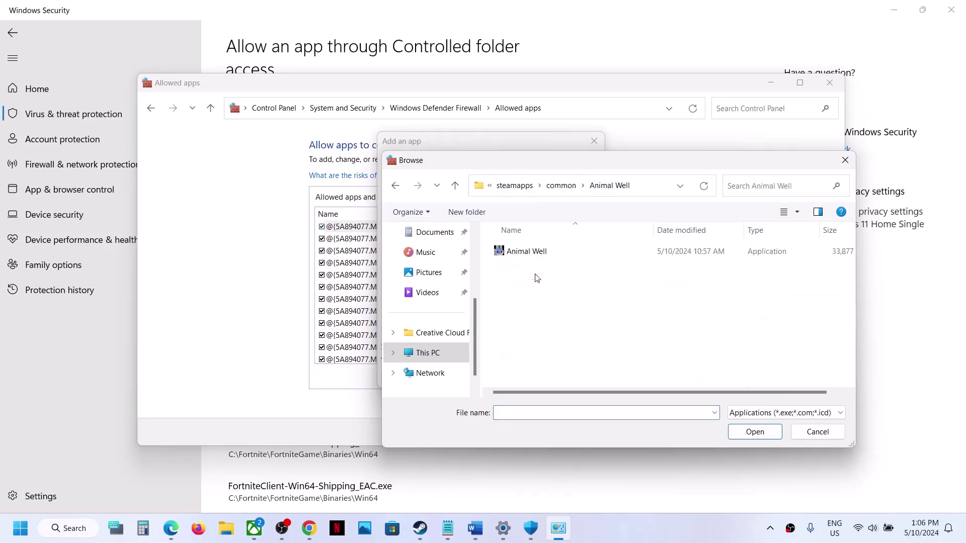
Try to add the Animal Well application to the firewall's allowed apps and dismiss the add-app dialog.
left_click(533, 252)
left_click(753, 431)
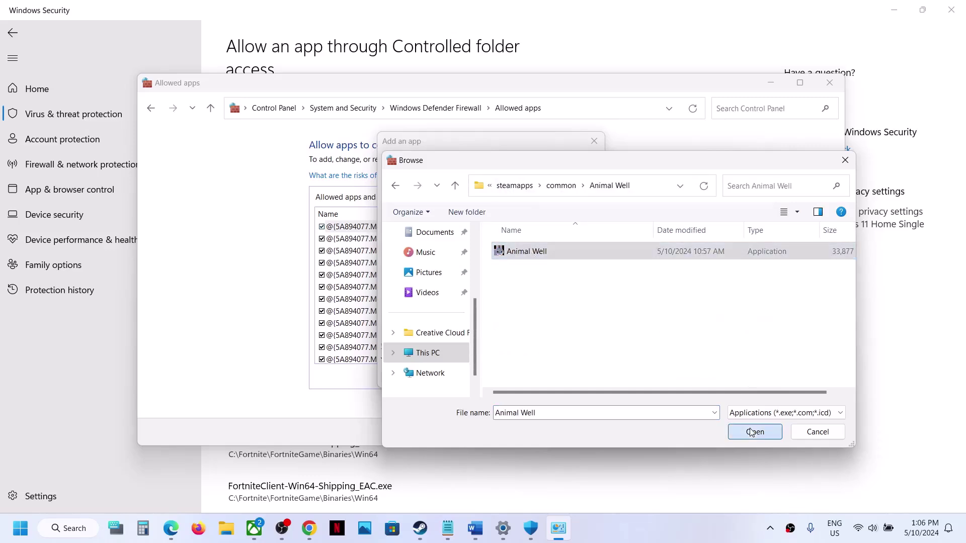
left_click(532, 378)
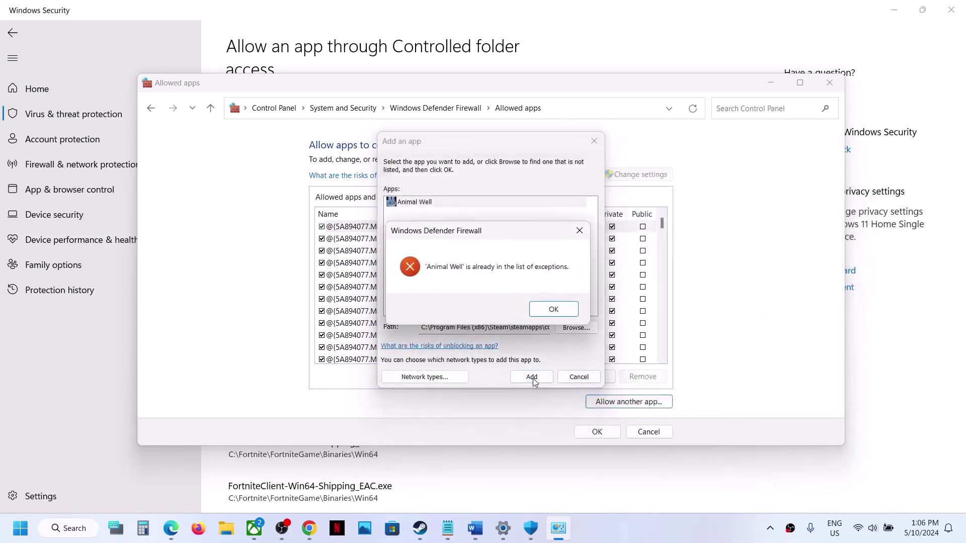
left_click(544, 313)
left_click(594, 141)
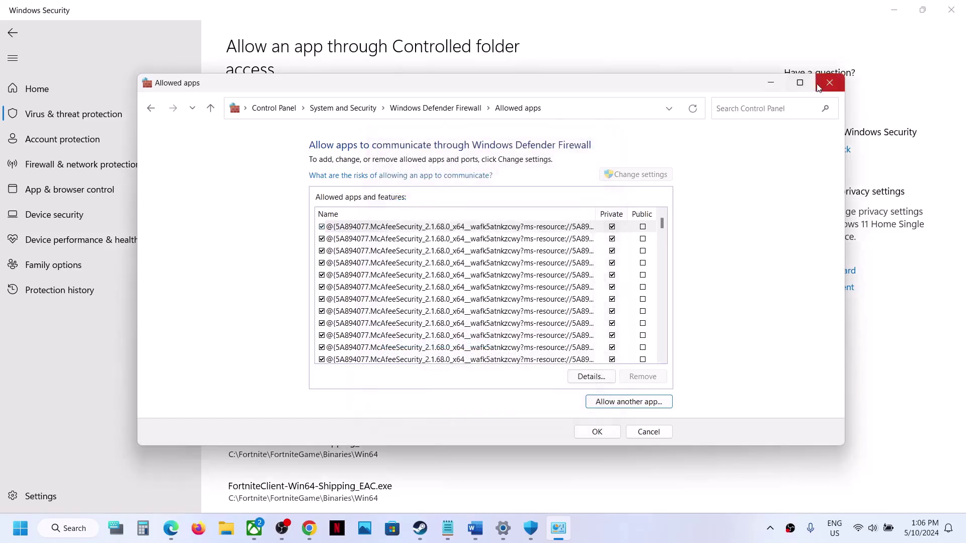
Close the firewall's allowed apps, Windows Security and Settings windows.
left_click(818, 84)
left_click(951, 9)
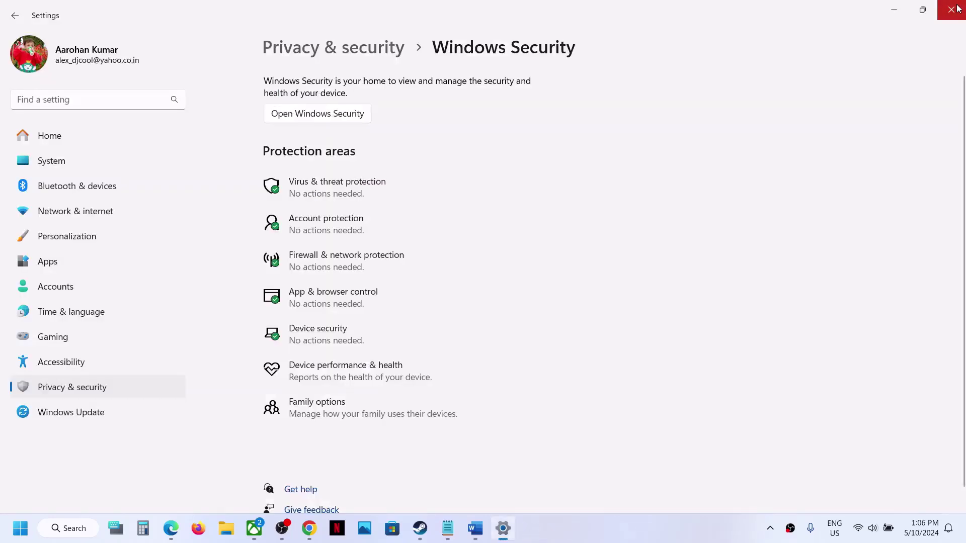
left_click(951, 9)
Review Step 6 in the Word document about a clean graphics driver installation, including the NVIDIA and AMD links.
scroll(491, 297, "down", 3)
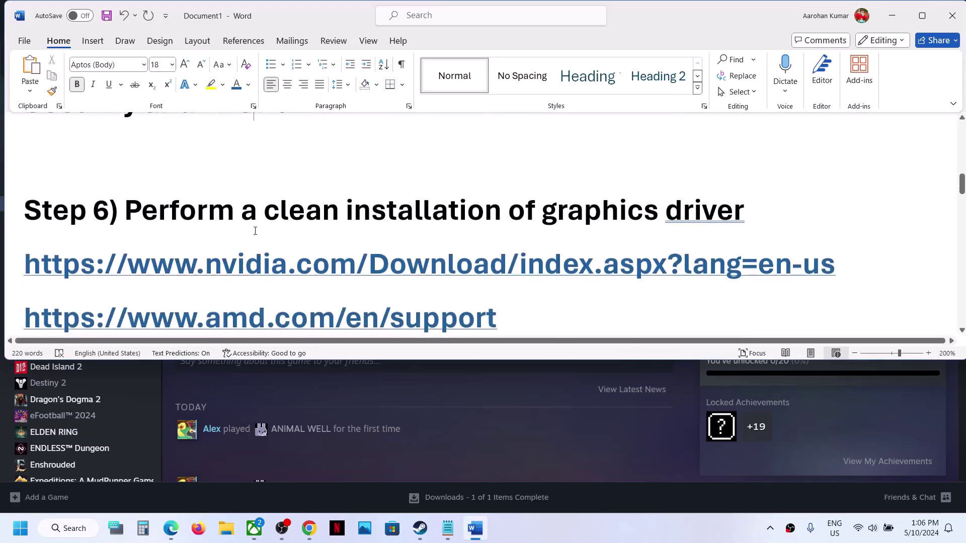
left_click_drag(186, 219, 745, 224)
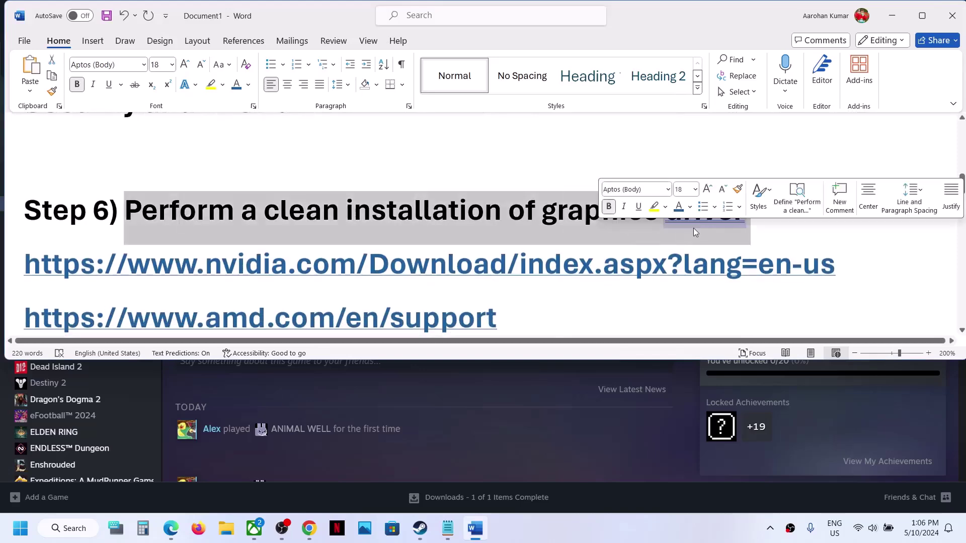
left_click_drag(181, 271, 488, 274)
left_click_drag(179, 319, 455, 336)
left_click_drag(255, 240, 464, 240)
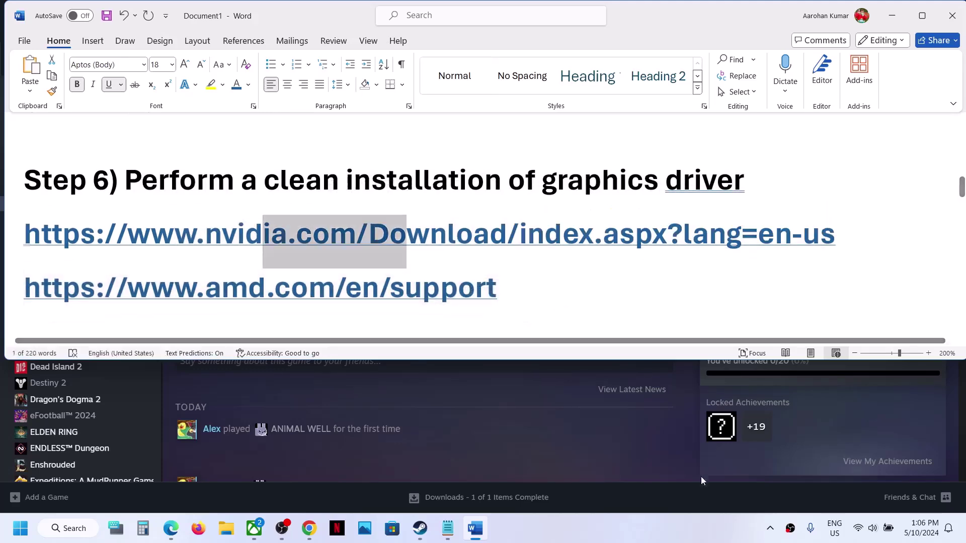
left_click(639, 471)
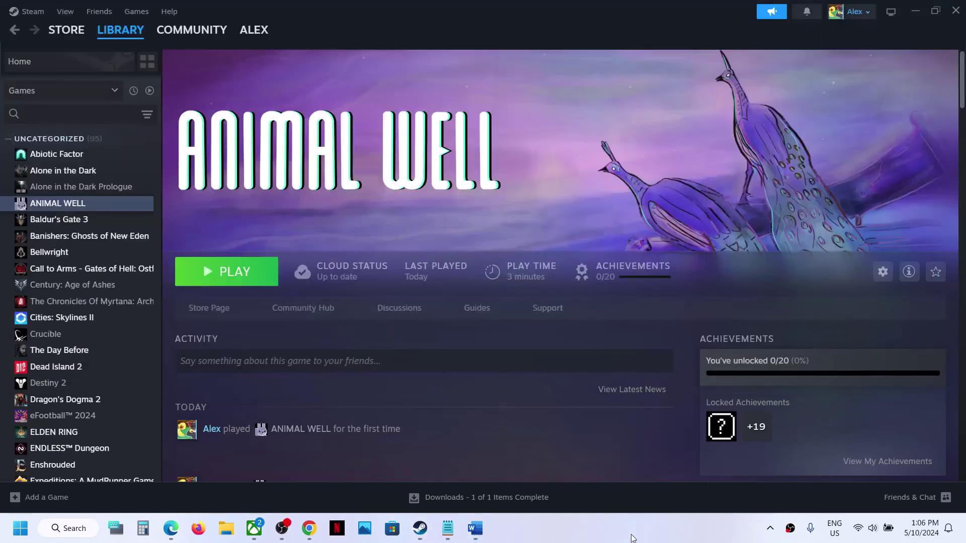
Copy the word "graphics" from the Step 7 heading in Word and search Windows with it to open Graphics settings.
left_click(475, 528)
scroll(379, 224, "down", 5)
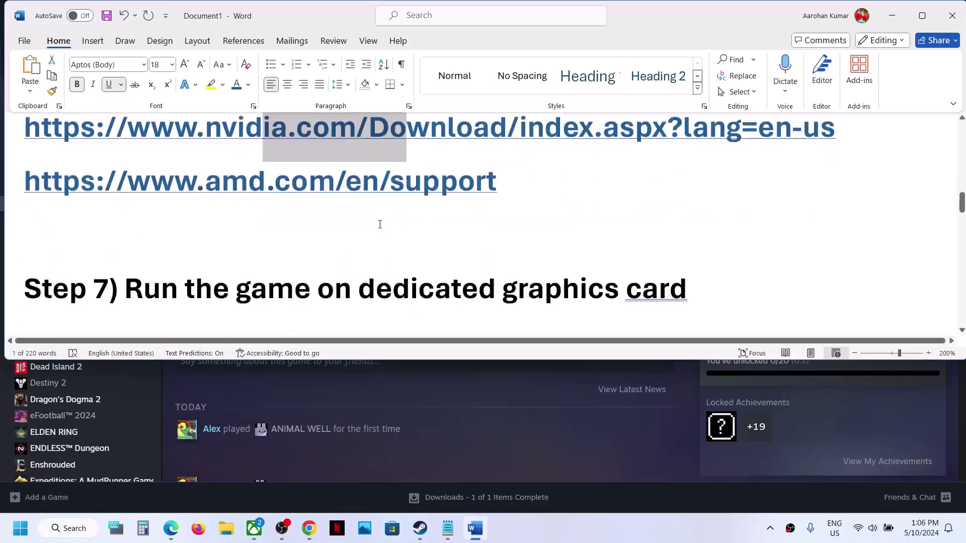
scroll(380, 224, "up", 1)
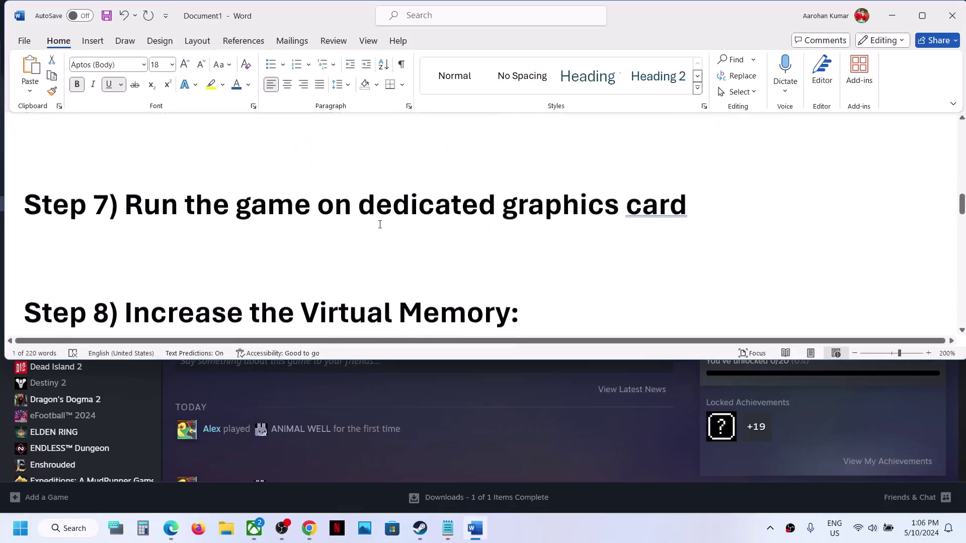
double_click(552, 212)
key("ctrl+c")
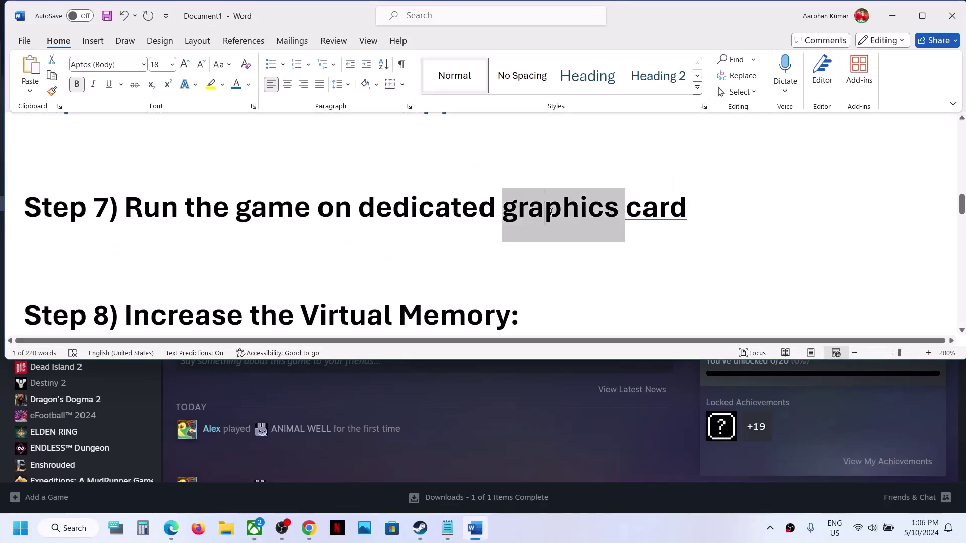
left_click(25, 534)
key("ctrl+v")
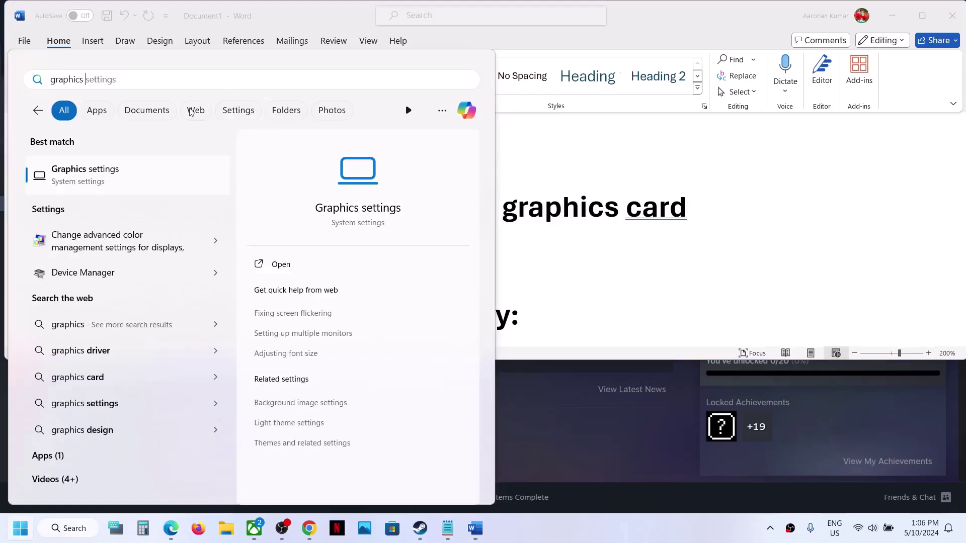
left_click(96, 179)
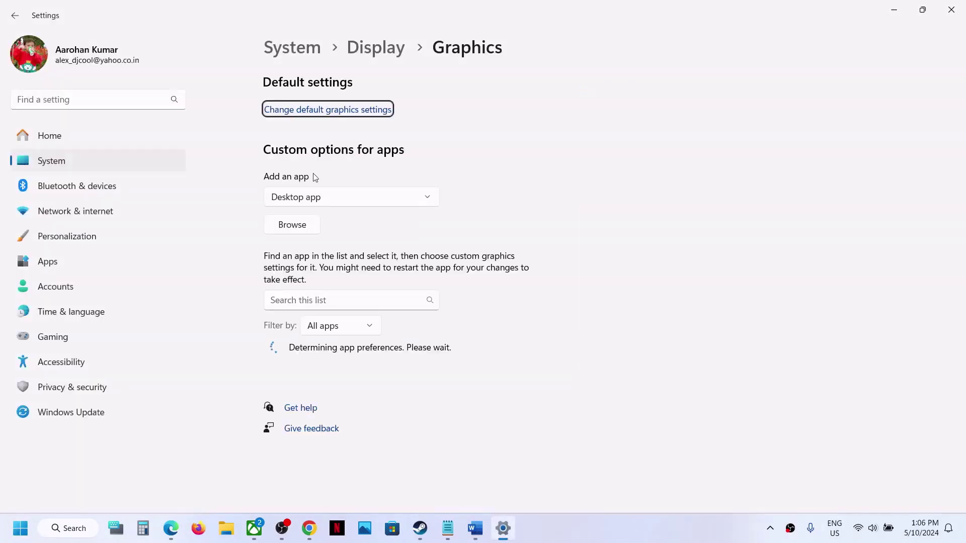
Add the Animal Well application from steamapps\common\Animal Well to the custom graphics options for desktop apps.
left_click(299, 229)
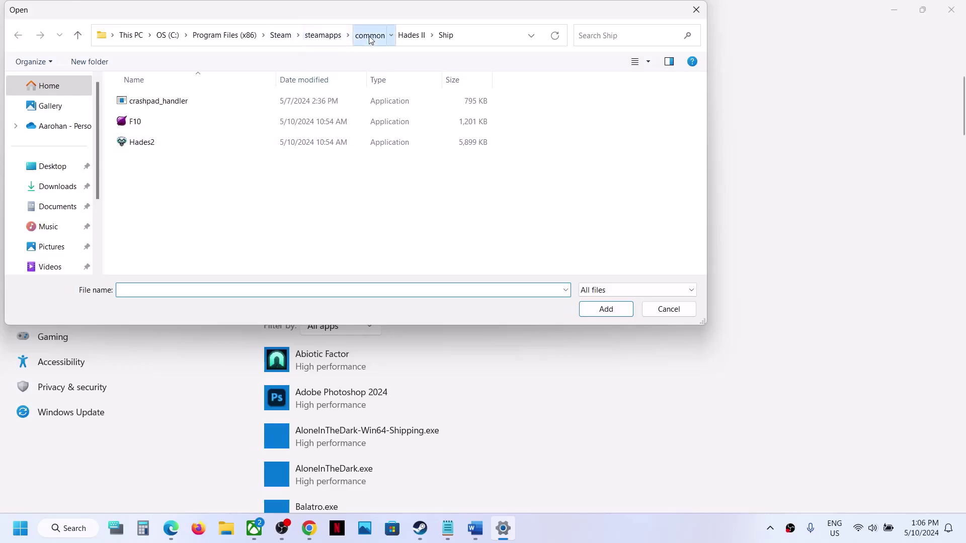
left_click(370, 39)
scroll(183, 122, "up", 1)
left_click(156, 127)
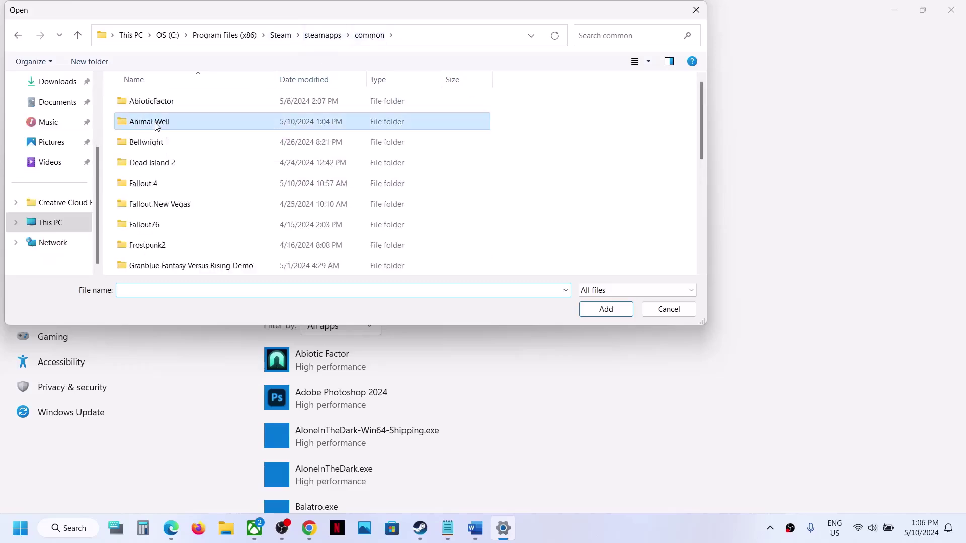
double_click(156, 126)
left_click(153, 102)
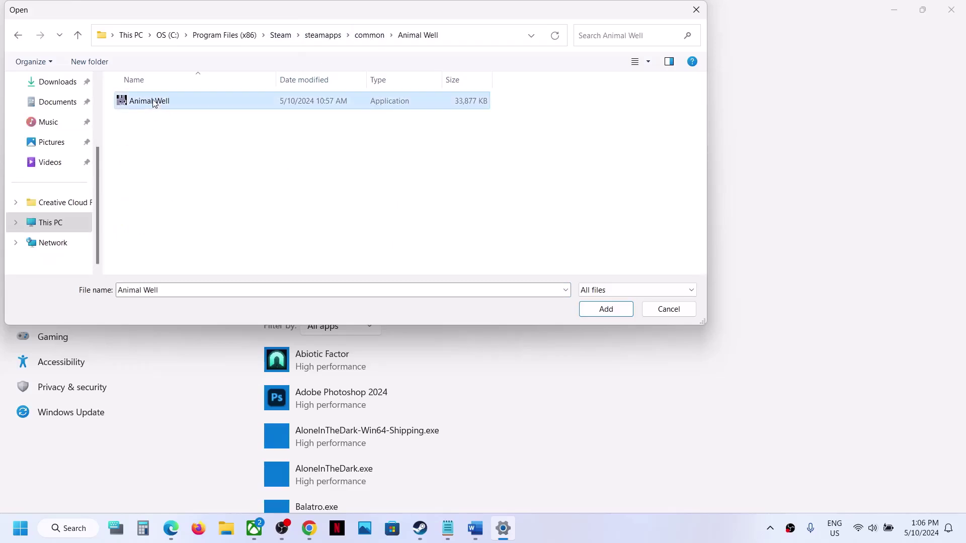
left_click(600, 312)
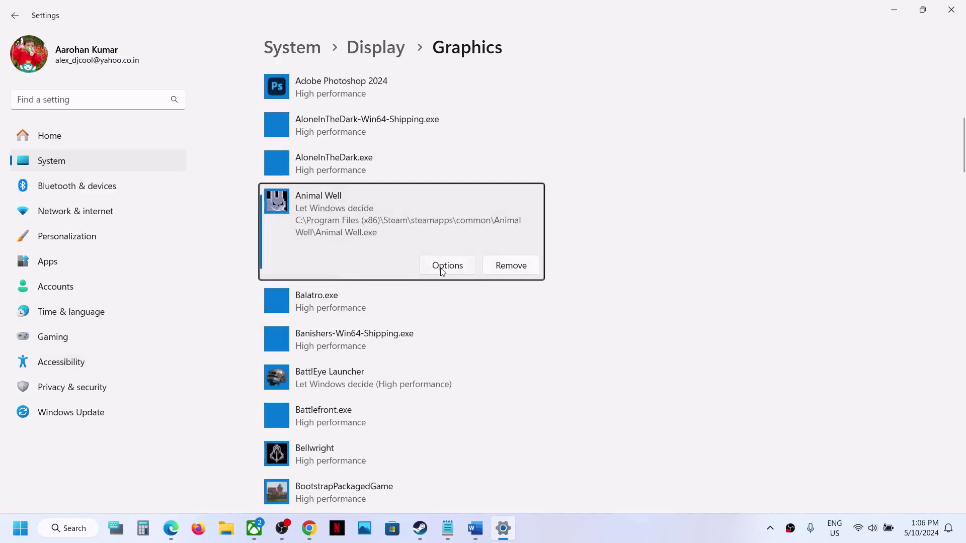
Set Animal Well's graphics preference to High performance, save it and close Settings.
left_click(442, 267)
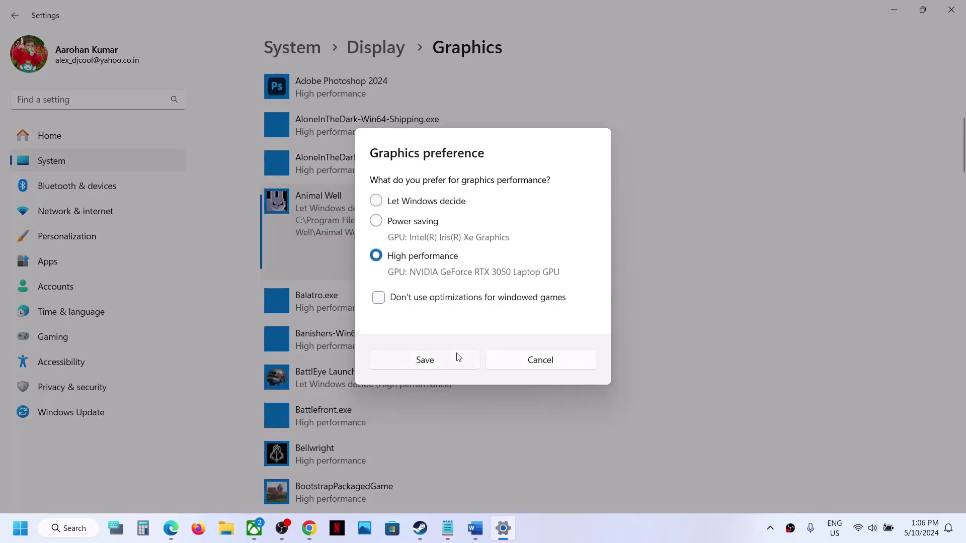
left_click(431, 361)
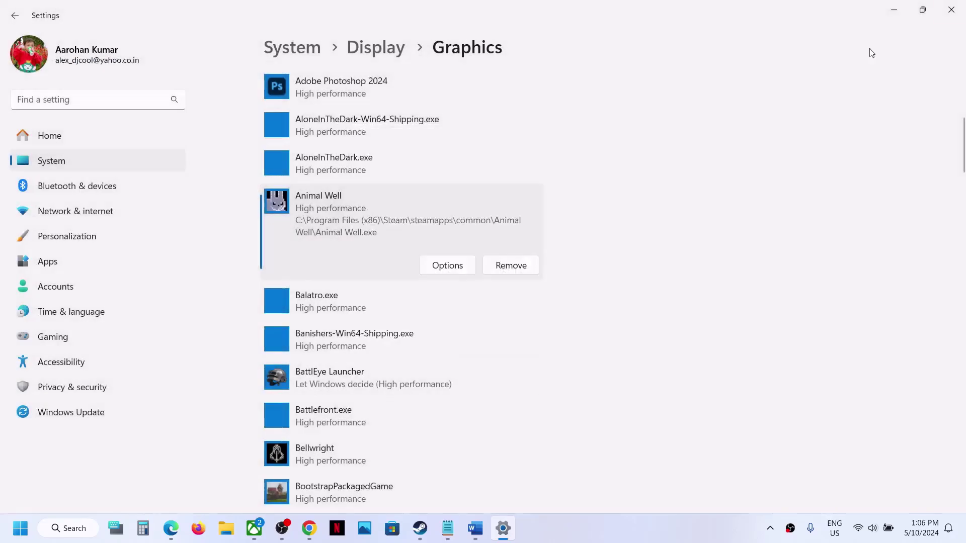
left_click(950, 9)
Review Step 8 on increasing the virtual memory and go on to Step 9 in the Word document.
scroll(378, 271, "down", 2)
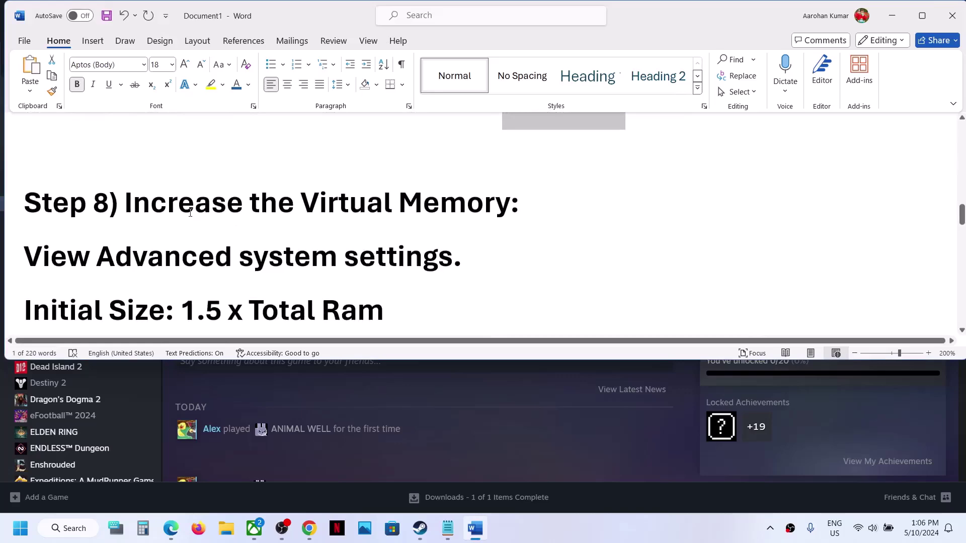
double_click(190, 216)
left_click(592, 448)
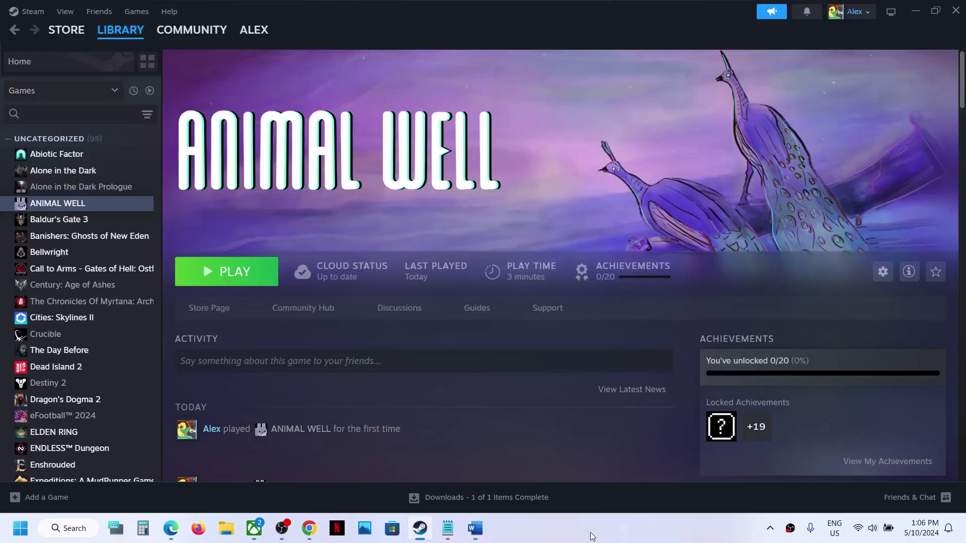
left_click(475, 528)
scroll(481, 196, "up", 3)
scroll(480, 195, "down", 3)
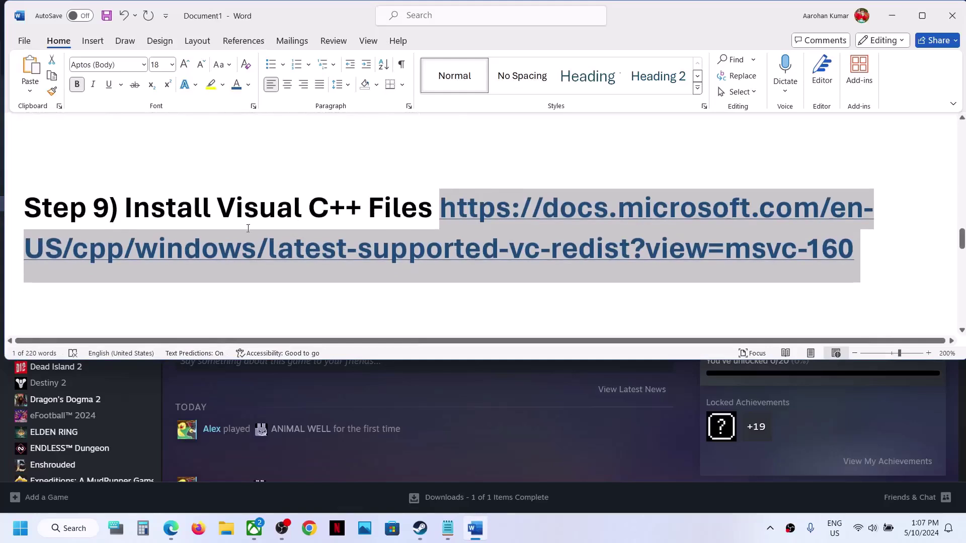
Copy the Visual C++ files link from Step 9 and open it in Chrome.
right_click(618, 231)
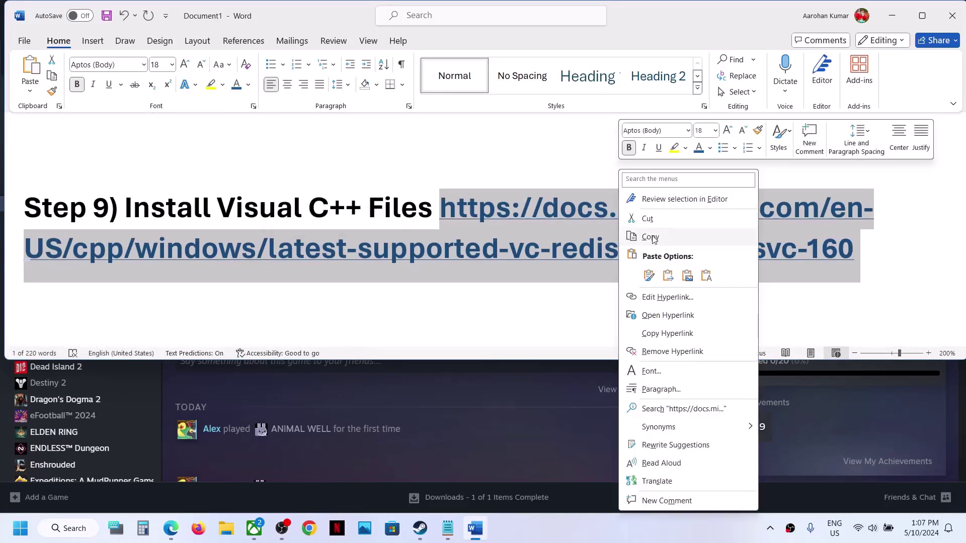
left_click(654, 239)
left_click(312, 527)
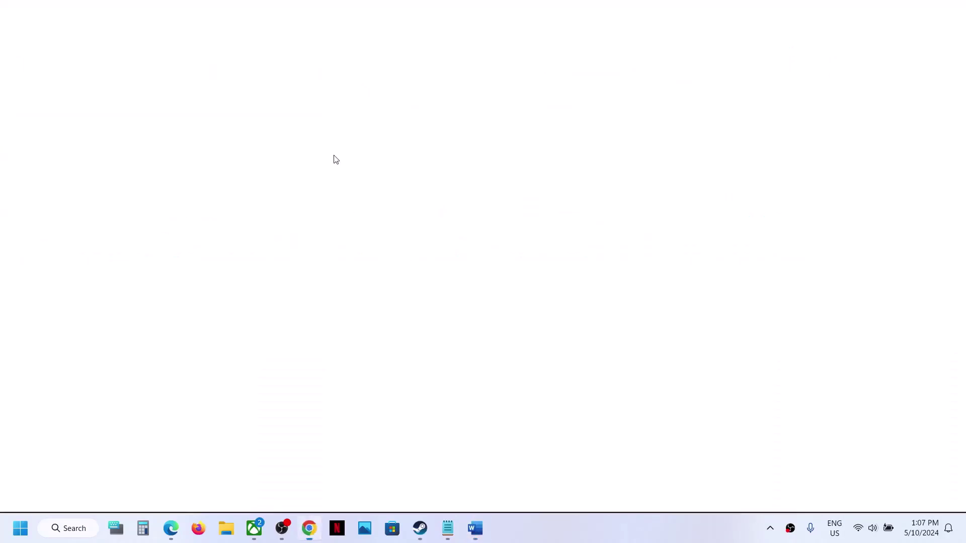
key("ctrl+v")
key("Return")
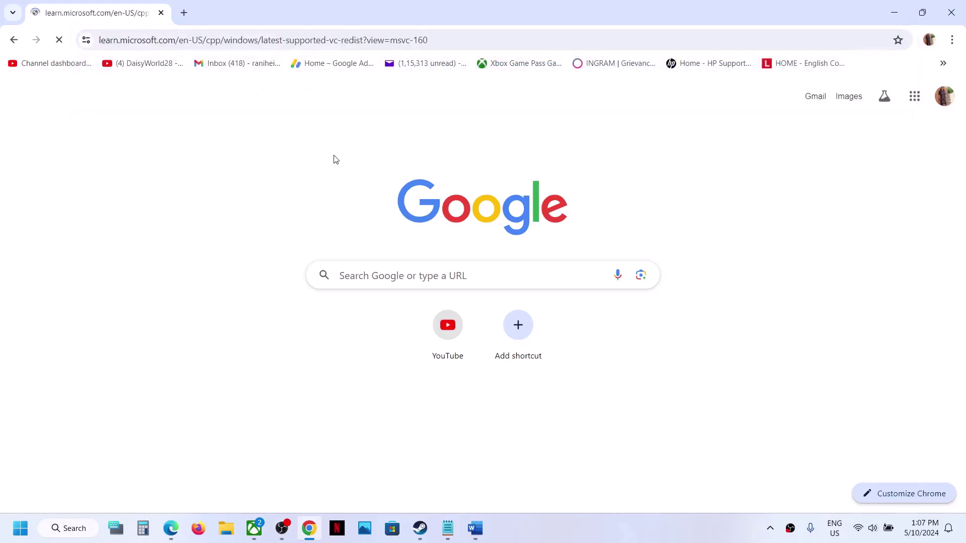
Download the X86 Visual C++ Redistributable for Visual Studio 2015, 2017, 2019, and 2022 and launch its installer.
scroll(422, 278, "down", 9)
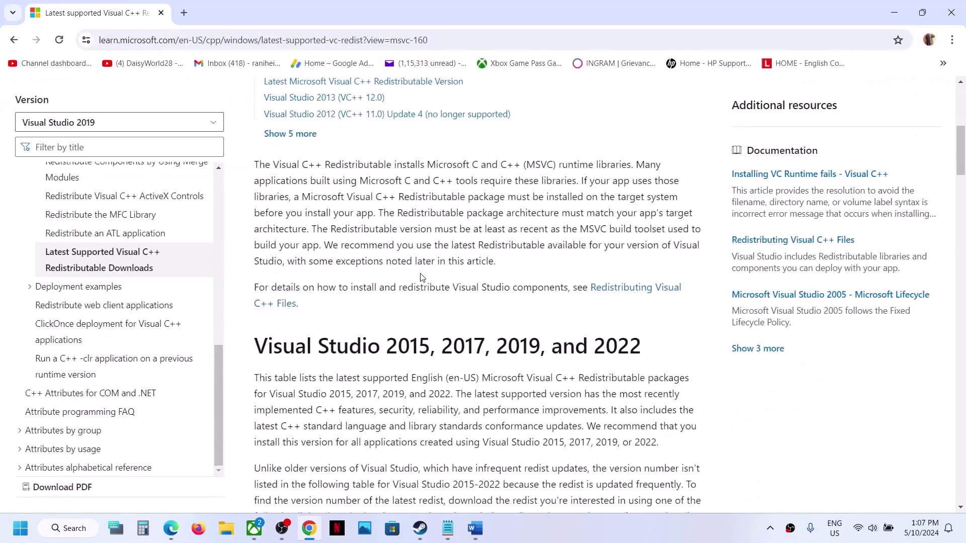
left_click_drag(346, 267, 576, 270)
scroll(577, 270, "down", 5)
scroll(577, 271, "down", 3)
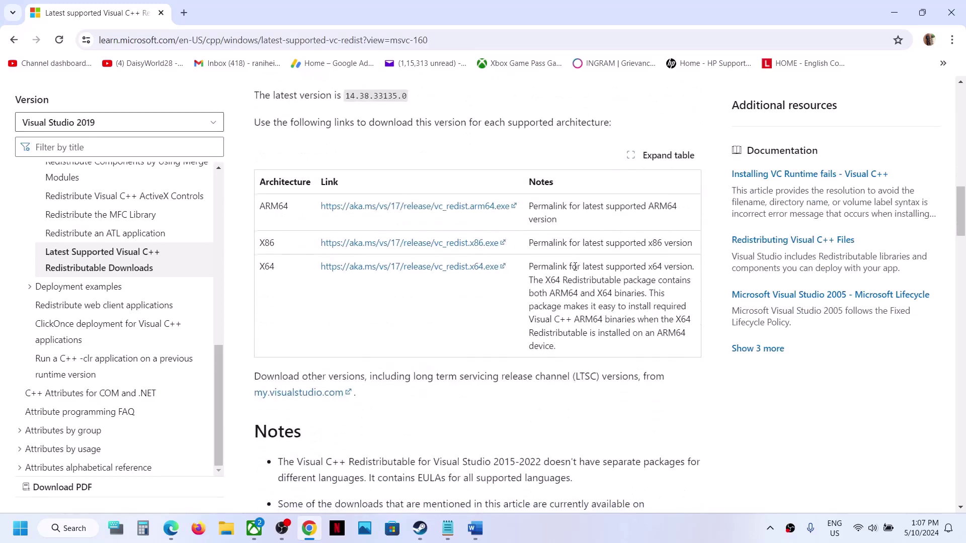
left_click_drag(265, 246, 327, 244)
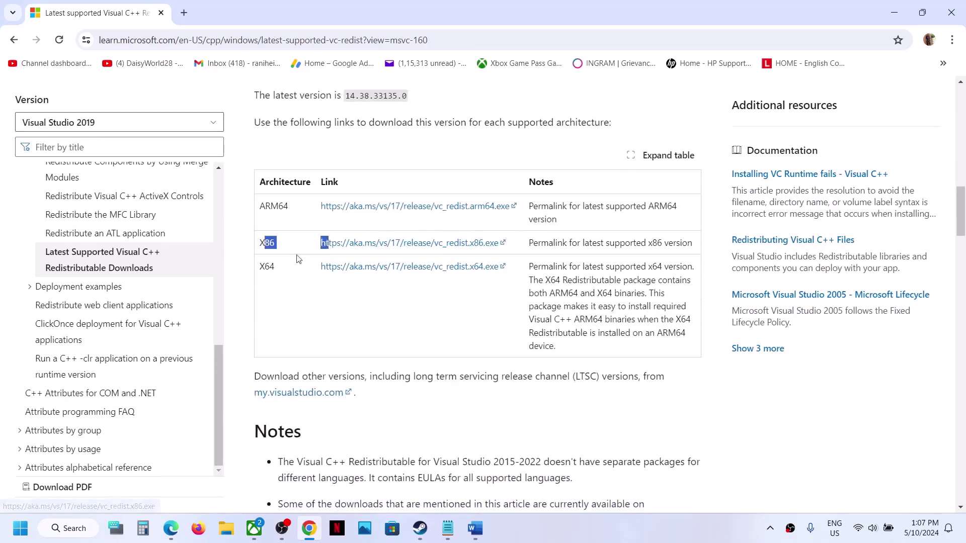
left_click(359, 245)
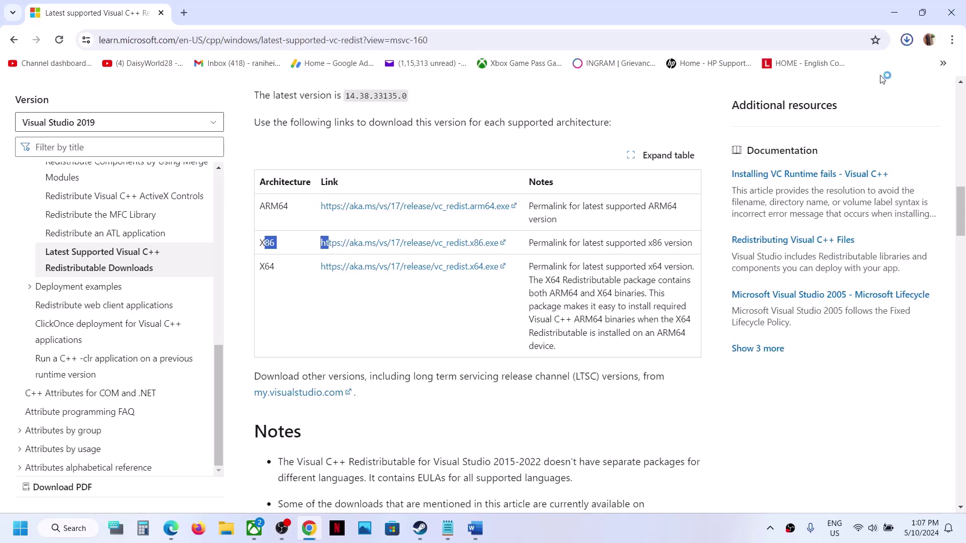
left_click(802, 78)
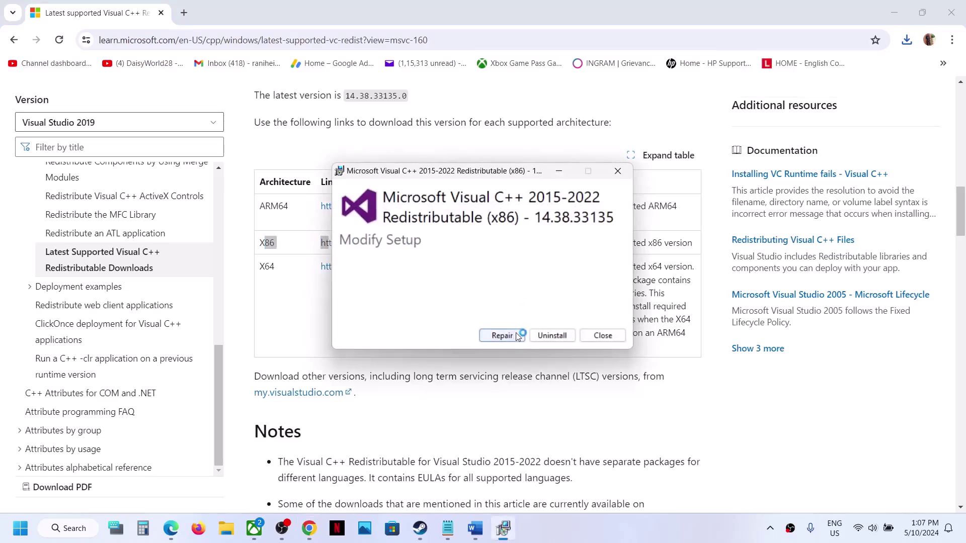
Repair the x86 Microsoft Visual C++ 2015-2022 Redistributable and allow it to make changes to the device.
left_click(503, 335)
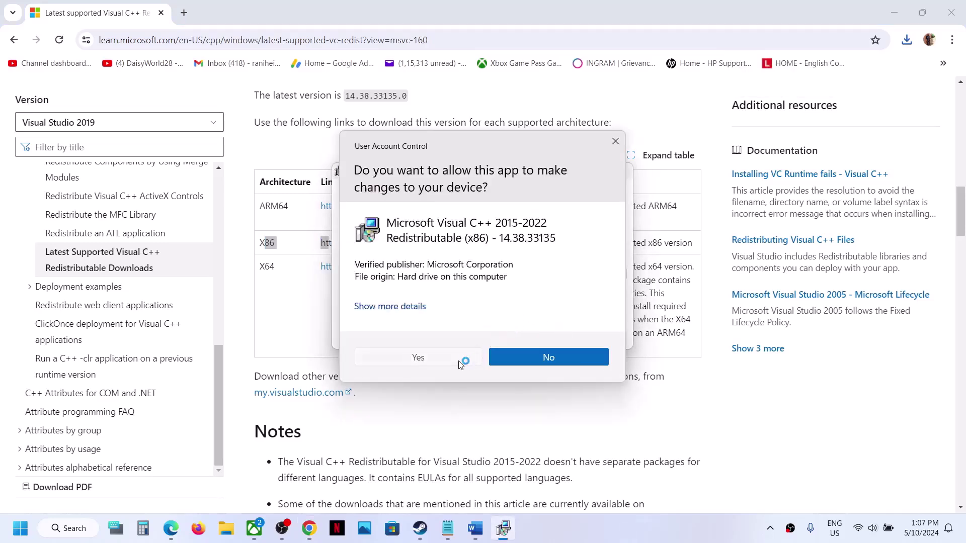
left_click(457, 361)
Download the X64 Visual C++ Redistributable and start its repair with permission granted, placing the x86 and x64 setup windows side by side.
left_click(261, 267)
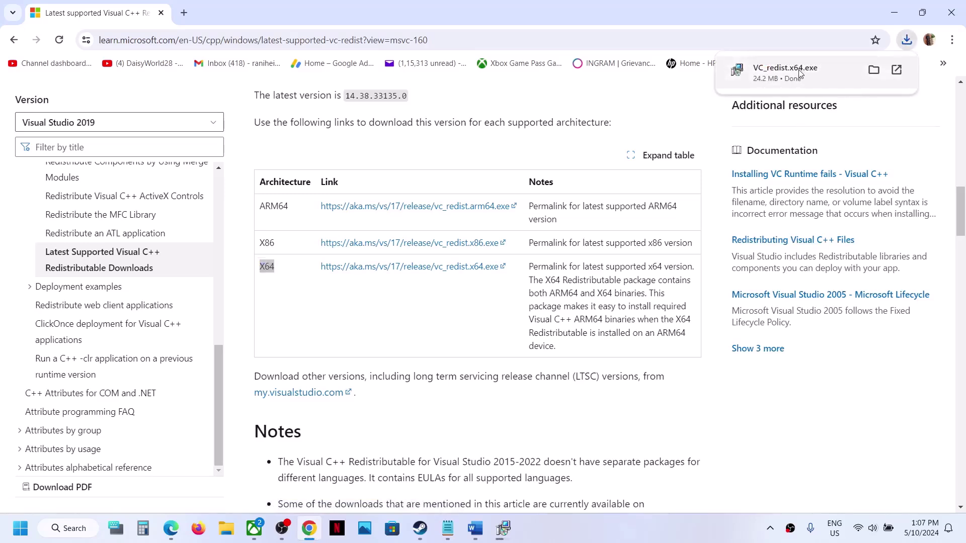
left_click(800, 73)
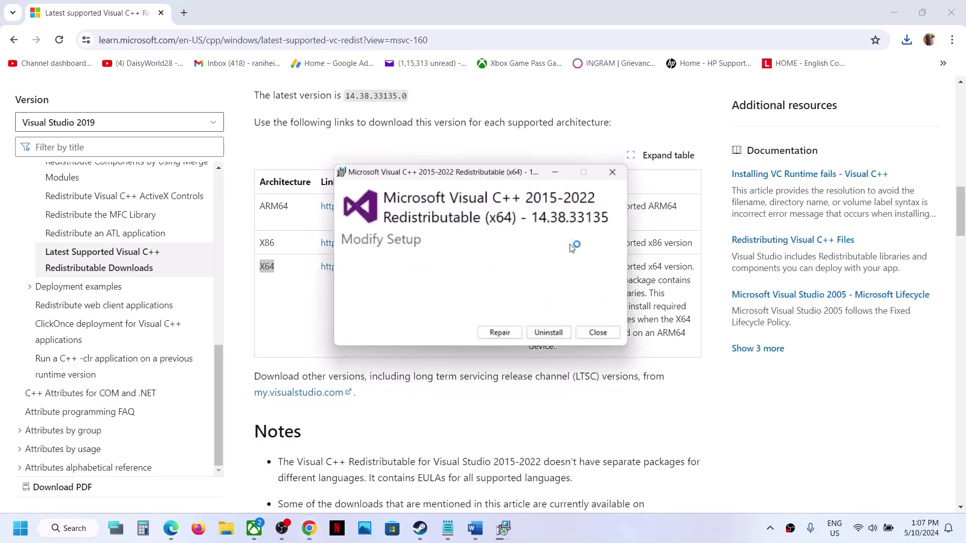
left_click(505, 338)
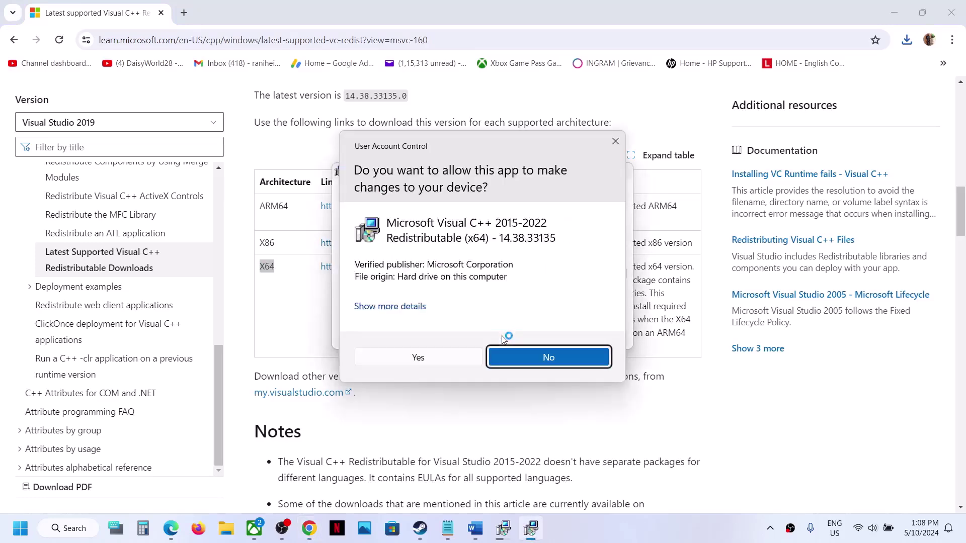
left_click(430, 358)
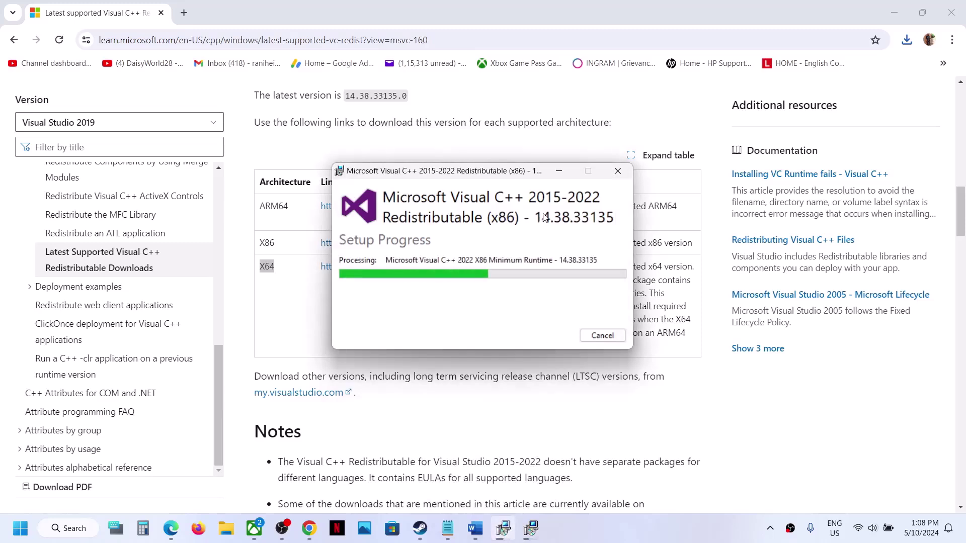
left_click_drag(534, 177, 332, 157)
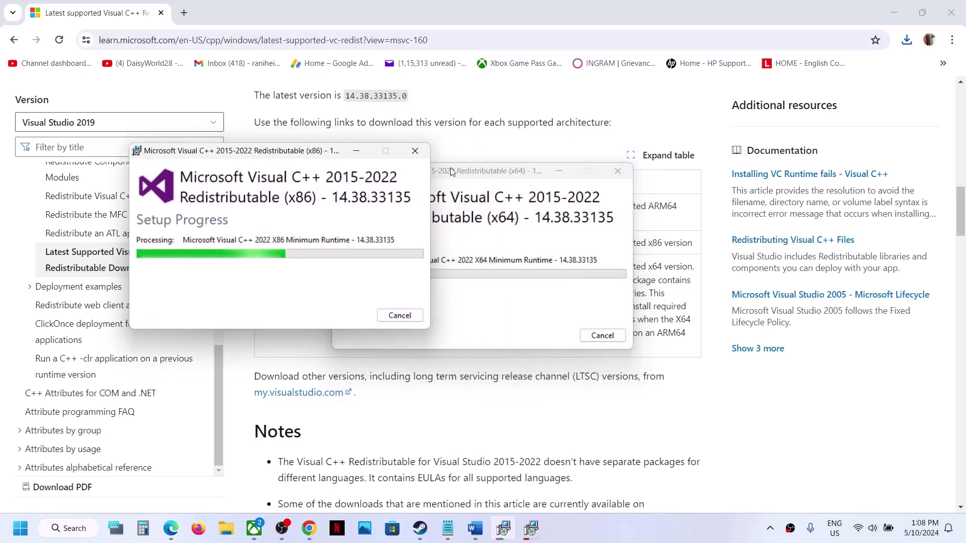
left_click_drag(456, 172, 526, 167)
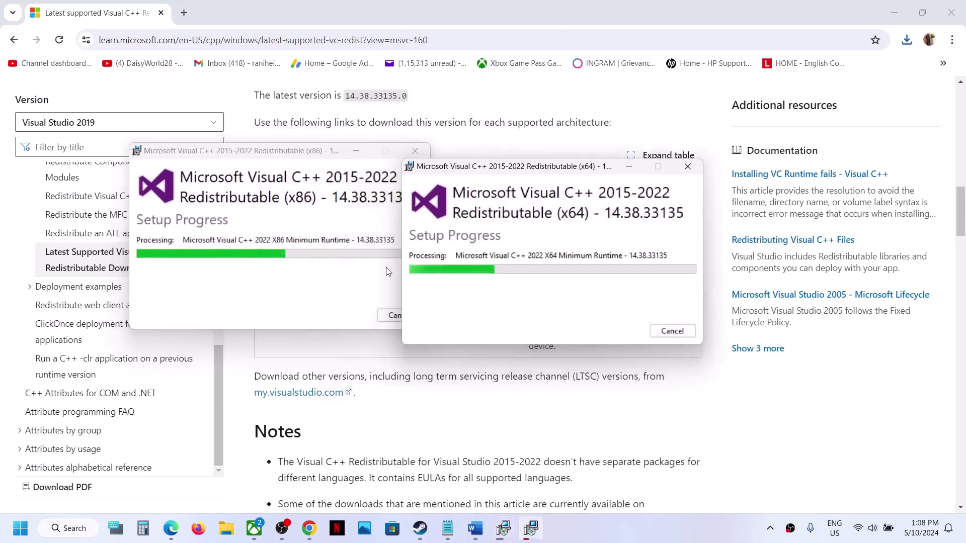
Show the computer's Restart option, dismiss it without restarting, and switch to the ANIMAL WELL page in Steam.
left_click(20, 528)
left_click(366, 486)
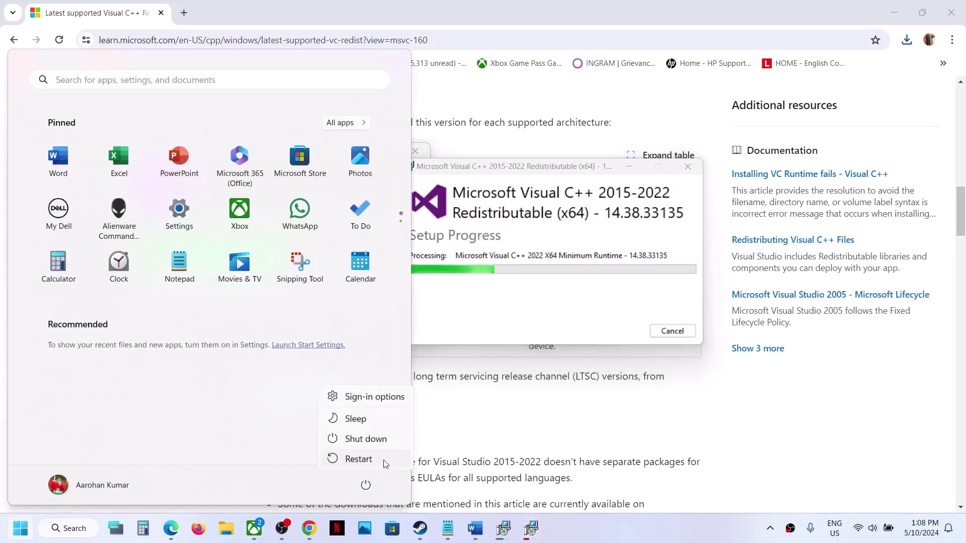
left_click(533, 426)
left_click(532, 426)
left_click(429, 530)
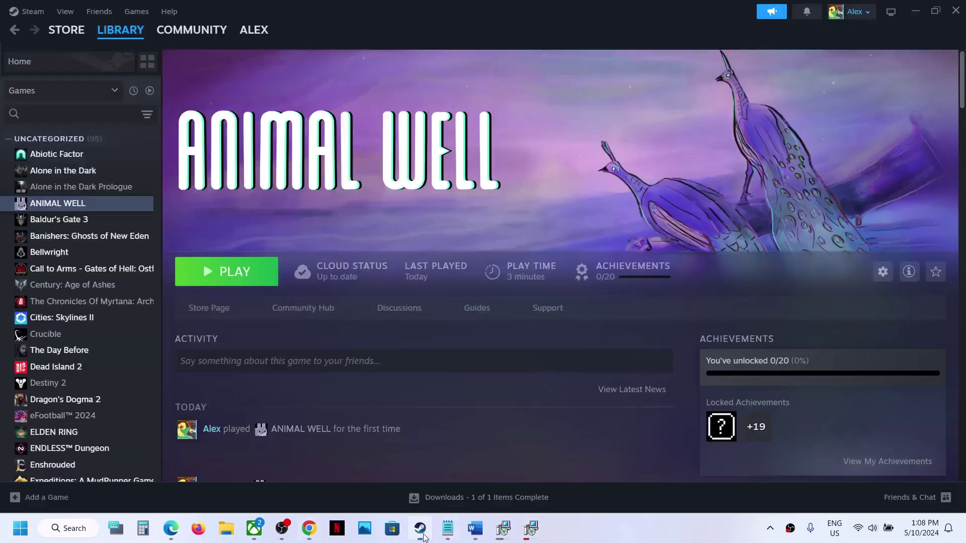